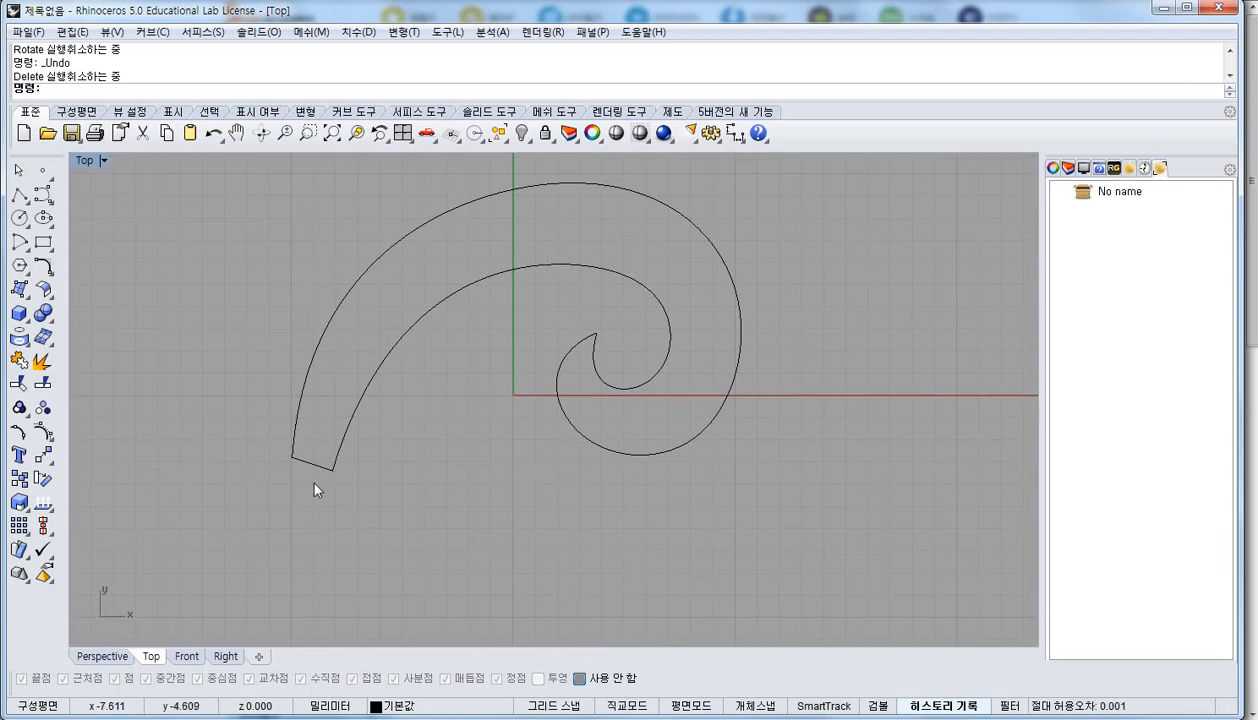
# Maximize the Perspective view and examine the two spiral rail curves and the closed profile at their wide end
pyautogui.hotkey('ctrl', 'z')
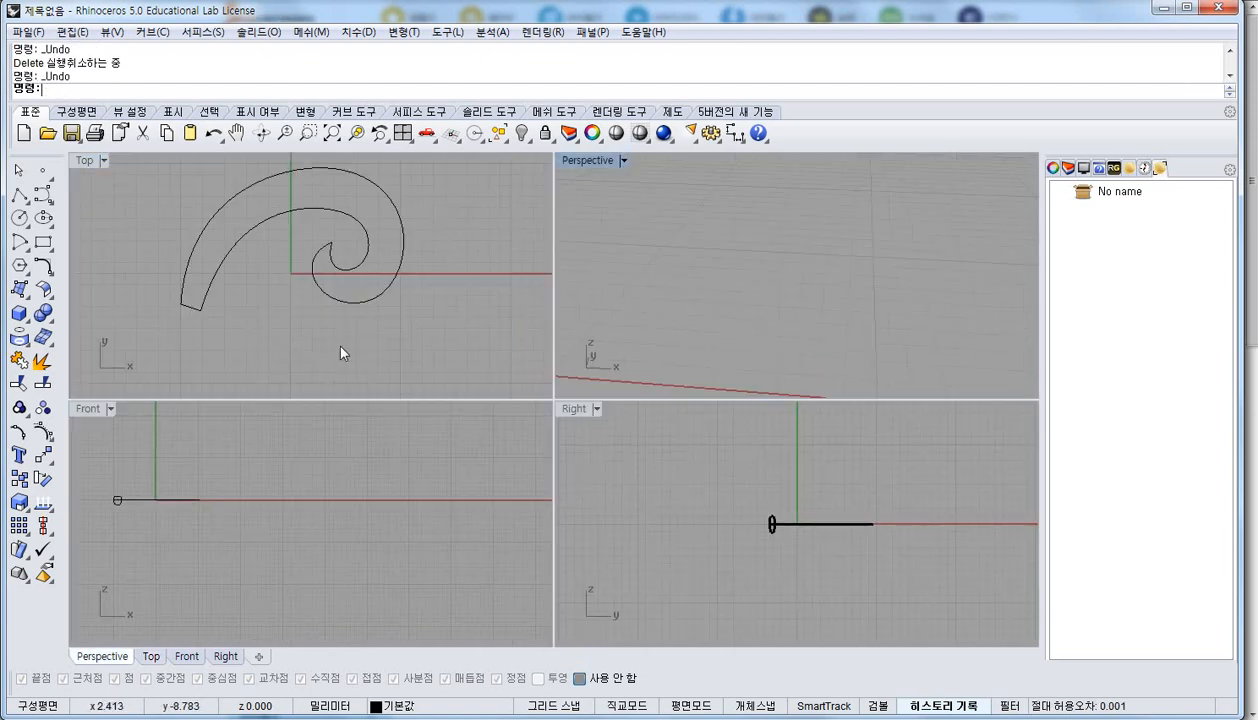
pyautogui.doubleClick(565, 160)
pyautogui.moveTo(562, 351); pyautogui.dragTo(447, 377, button='right')
pyautogui.hotkey('ctrl', 'z')
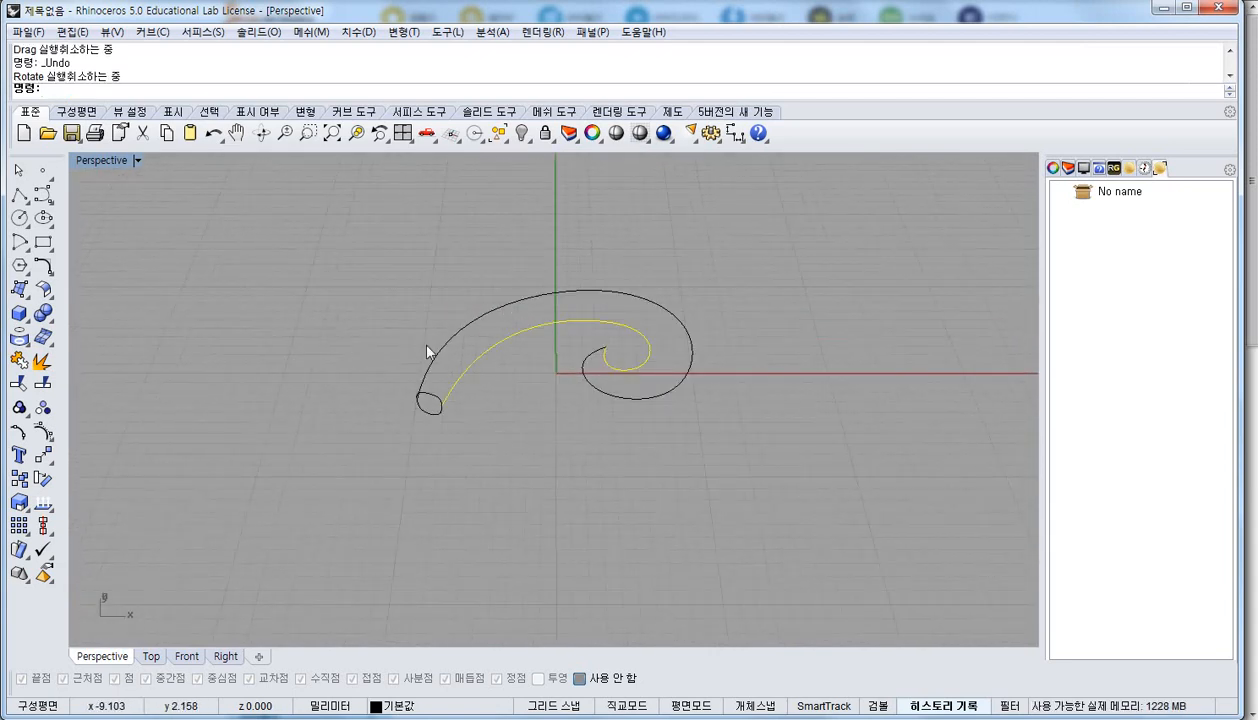
pyautogui.hotkey('ctrl', 'z')
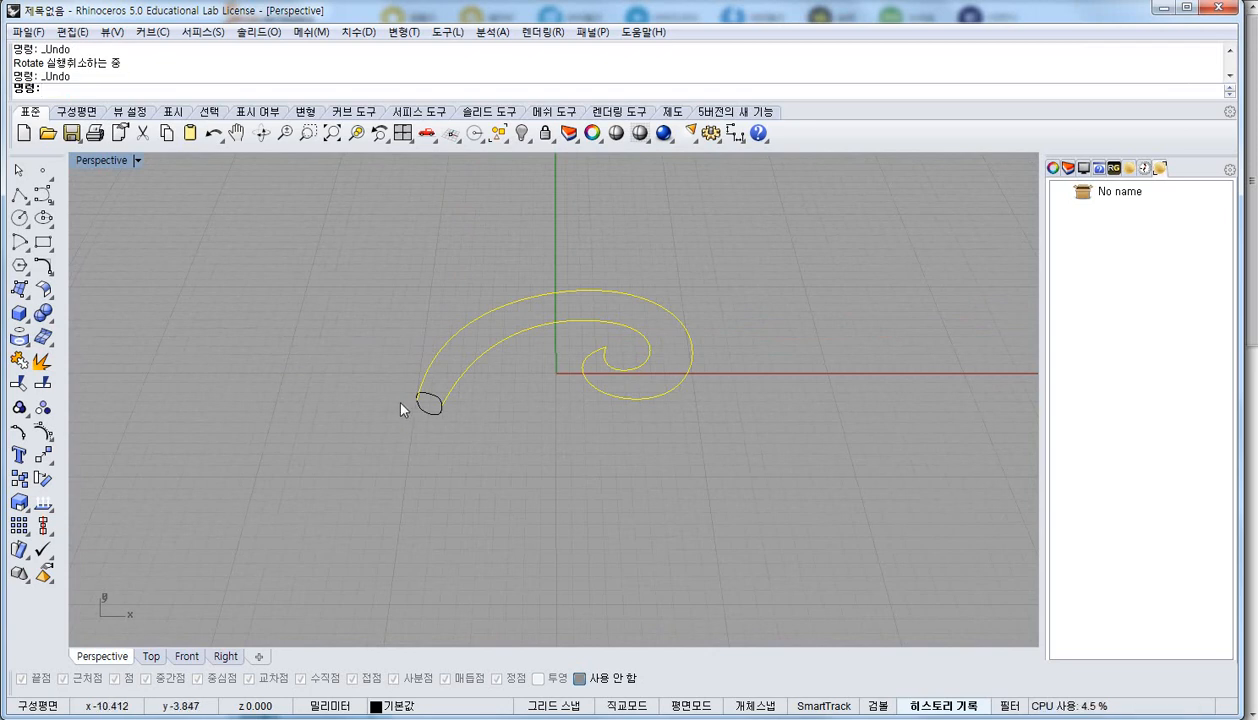
pyautogui.hotkey('ctrl', 'z')
pyautogui.moveTo(392, 408); pyautogui.dragTo(427, 290, button='right')
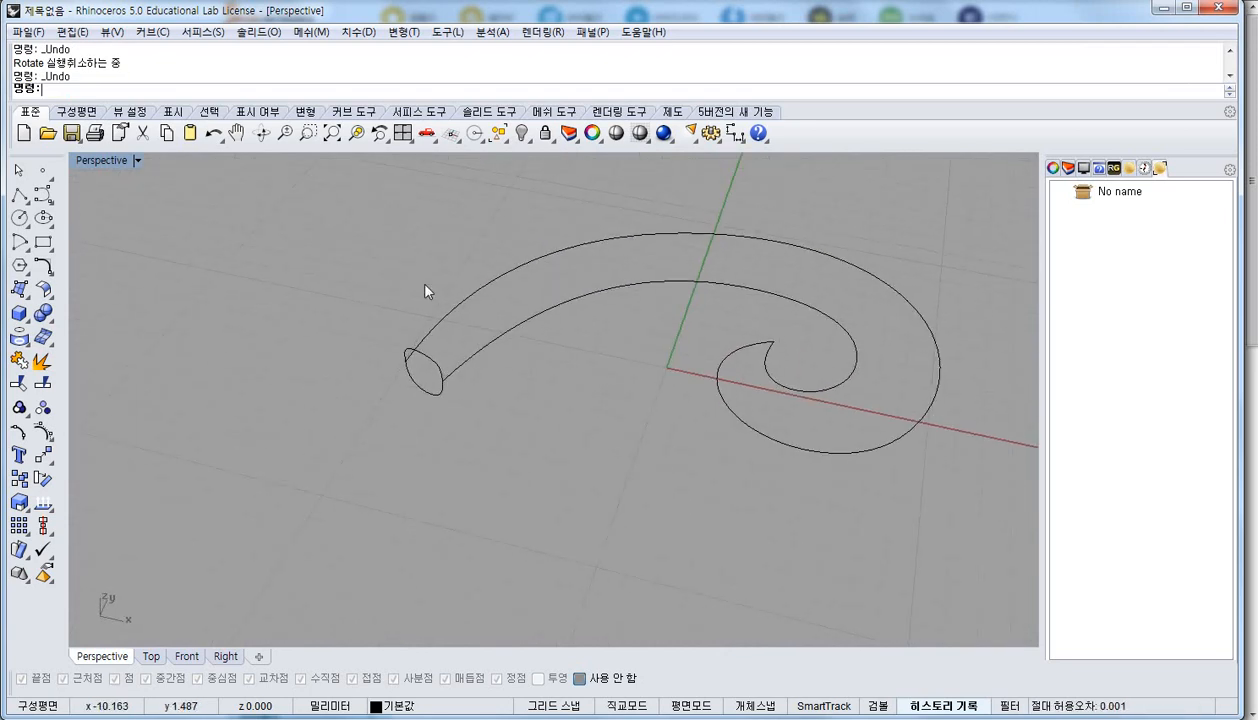
# Float the surface creation tools and sweep the closed profile along the two spiral rails that meet at the tip, without simplification
pyautogui.click(24, 292)
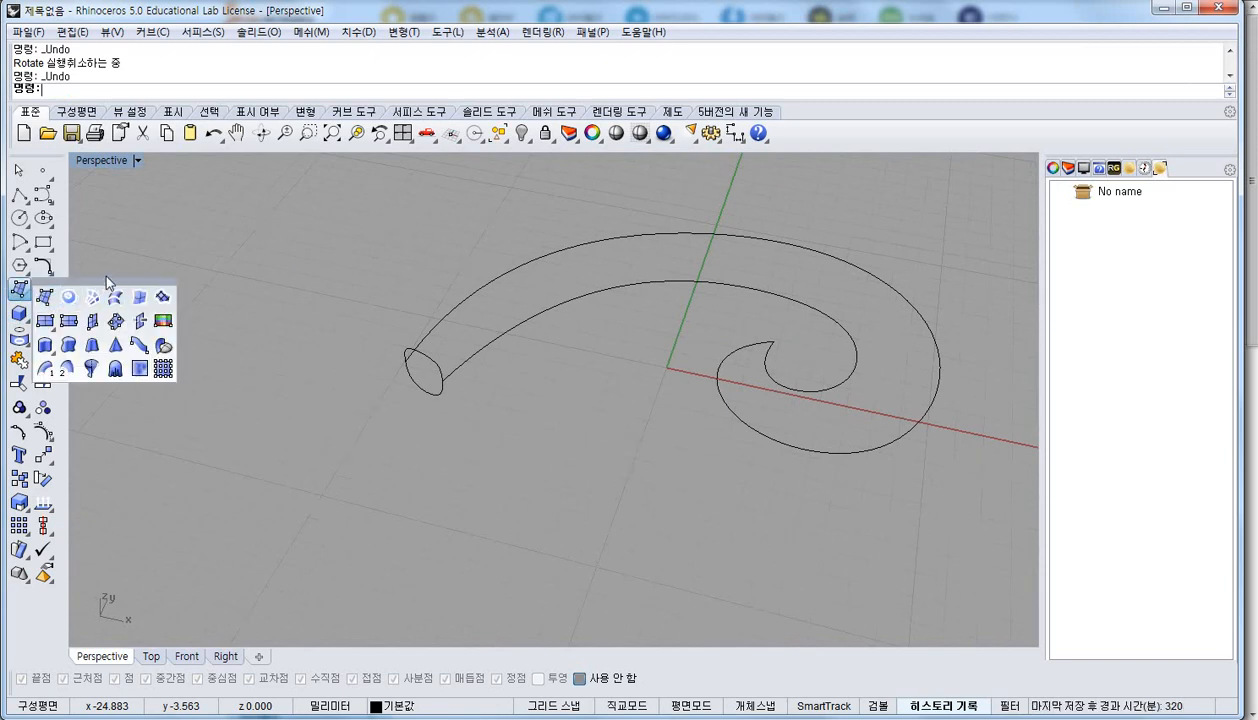
pyautogui.moveTo(100, 283); pyautogui.dragTo(136, 273)
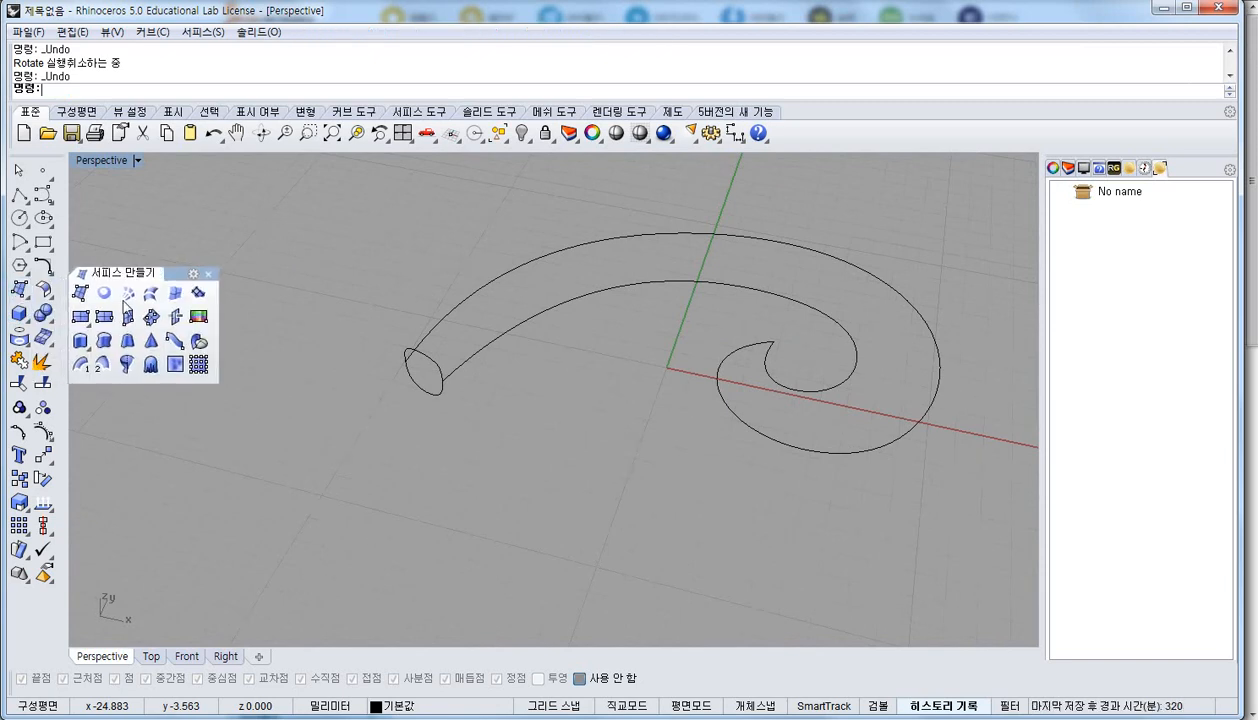
pyautogui.click(100, 363)
pyautogui.click(427, 321)
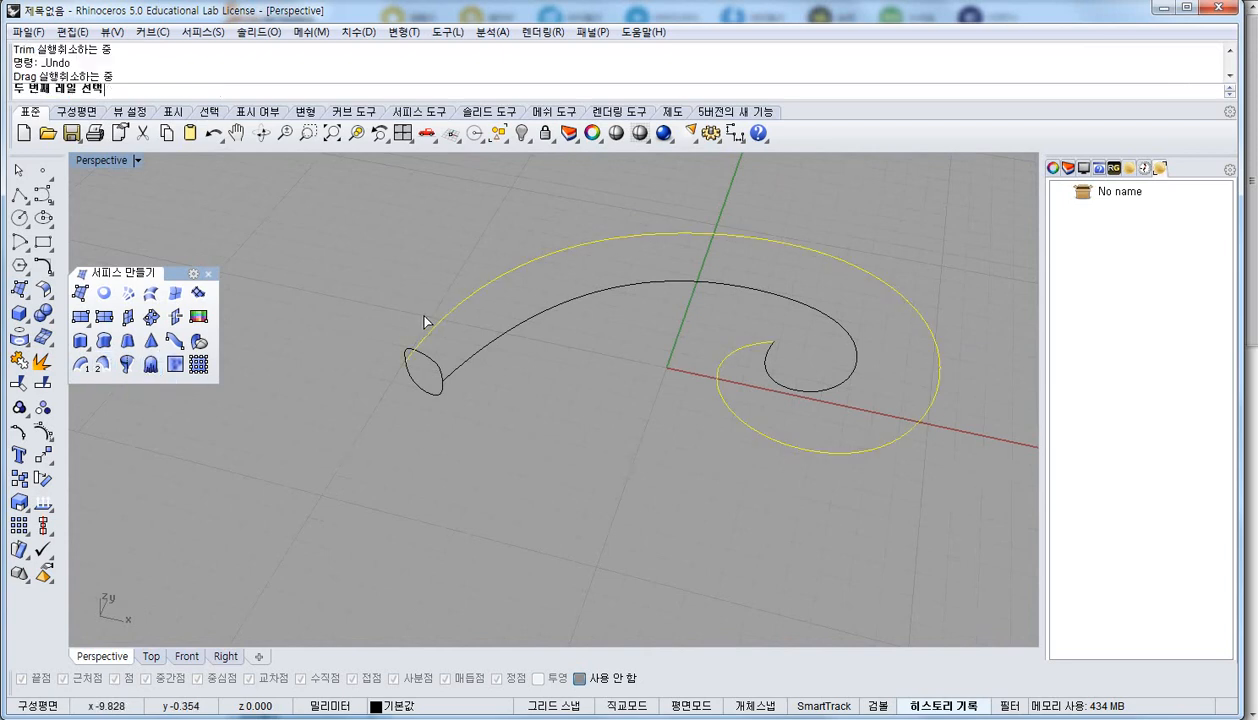
pyautogui.click(452, 364)
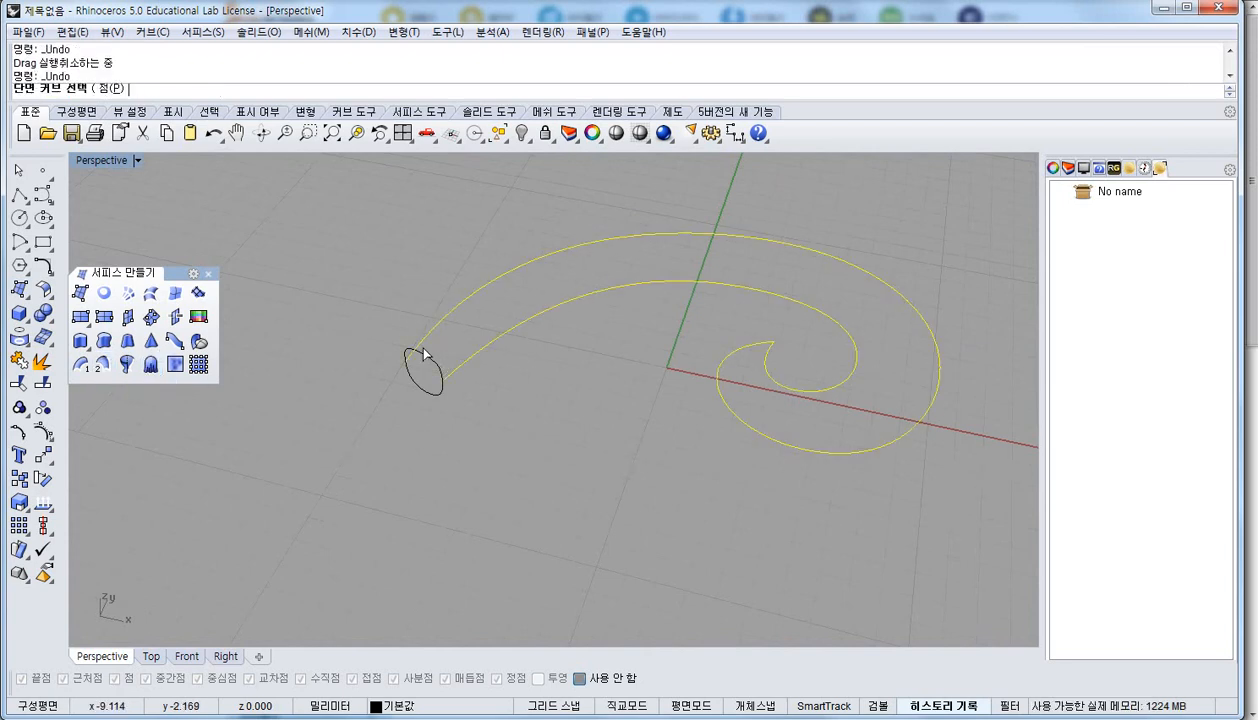
pyautogui.click(427, 359)
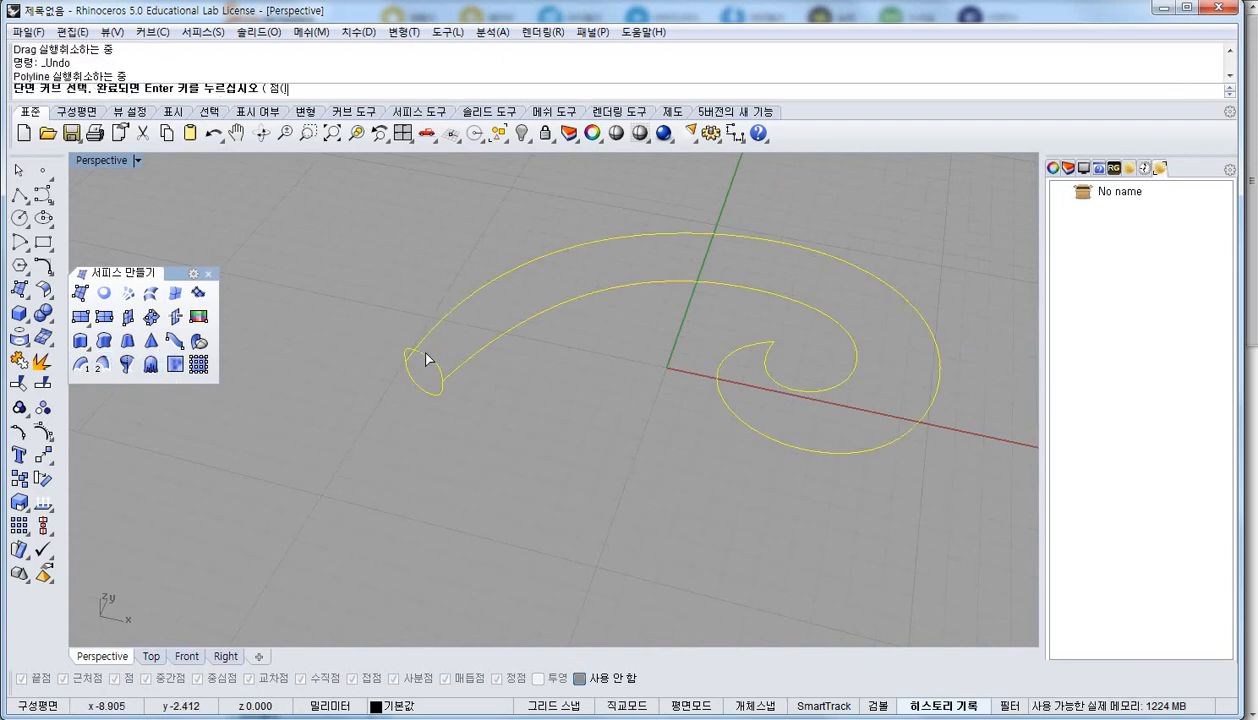
pyautogui.press('Return')
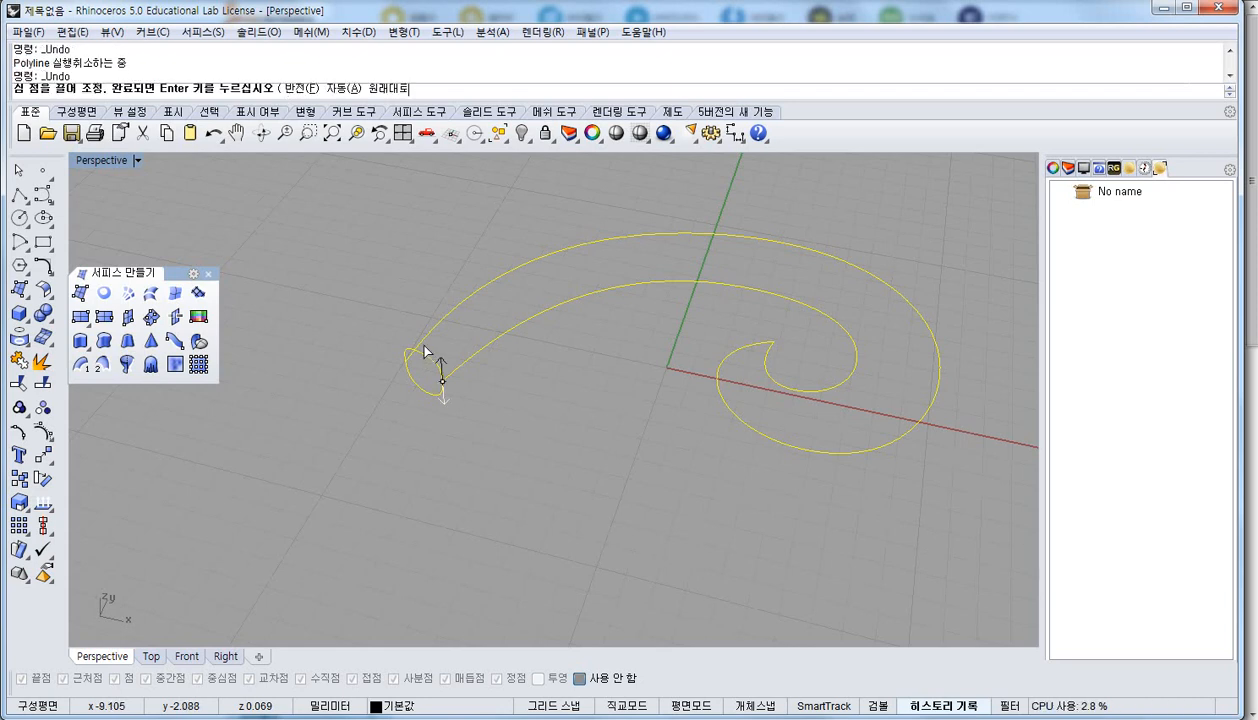
pyautogui.press('Return')
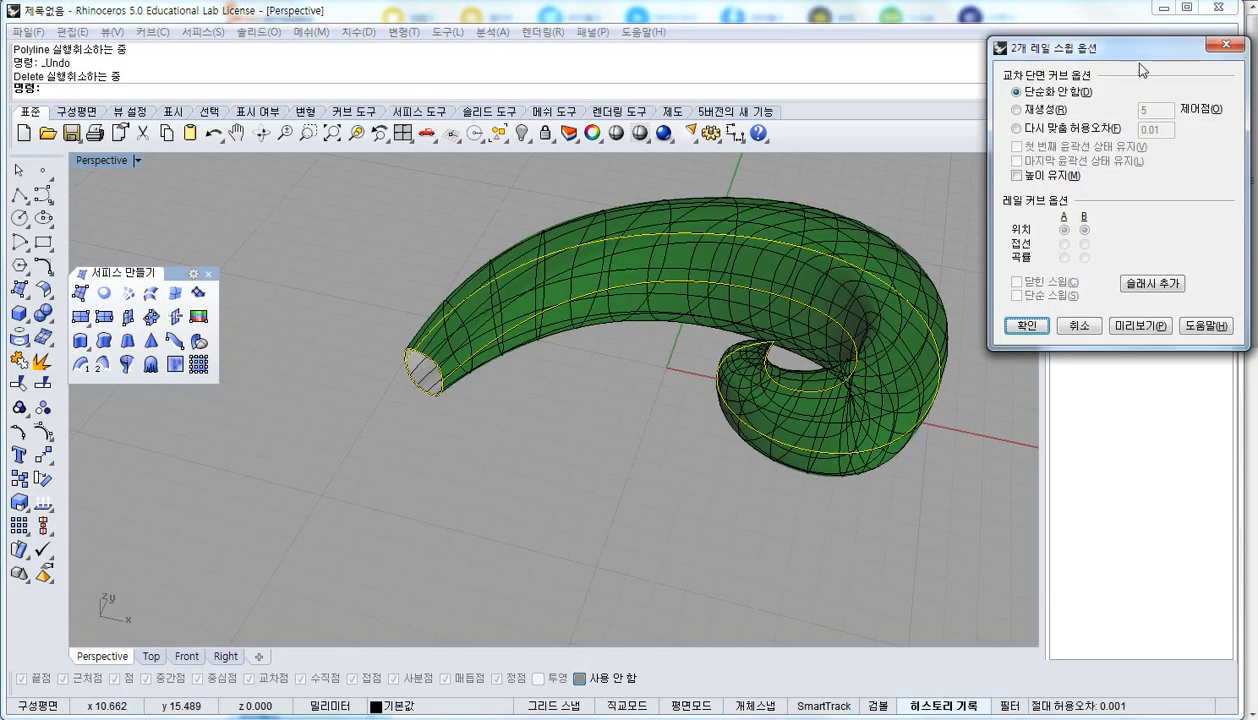
pyautogui.moveTo(1095, 55); pyautogui.dragTo(512, 263)
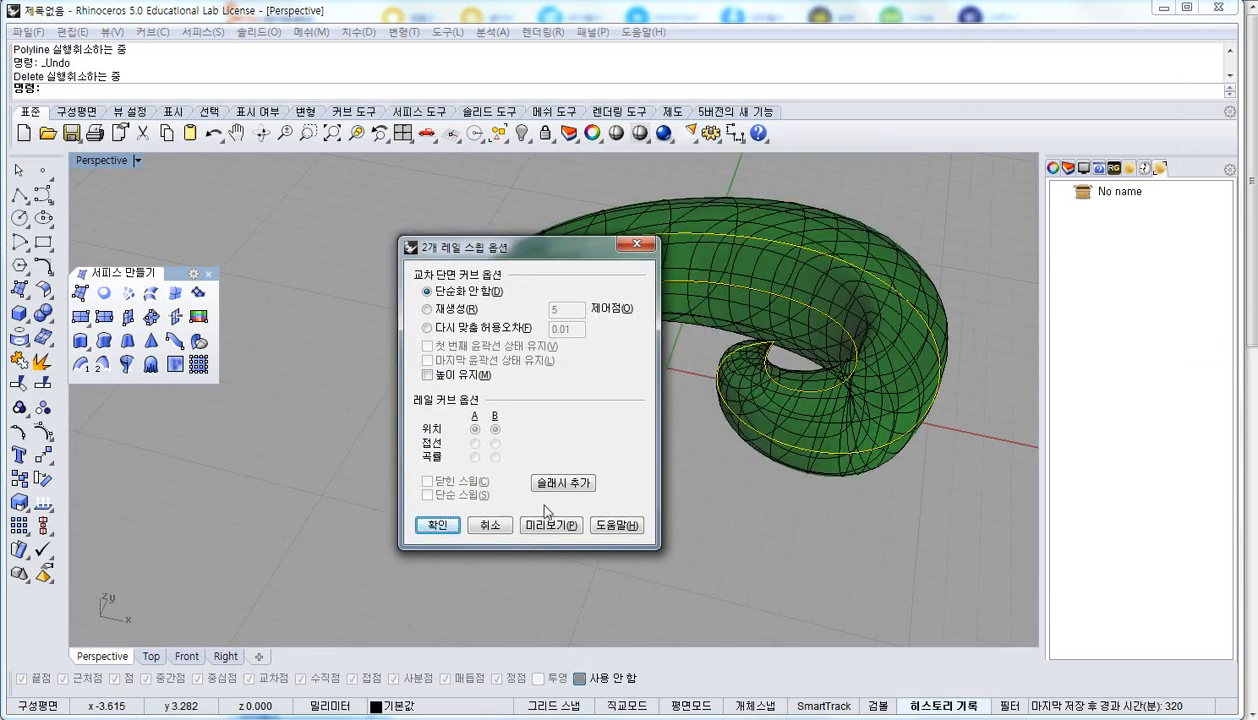
pyautogui.click(436, 525)
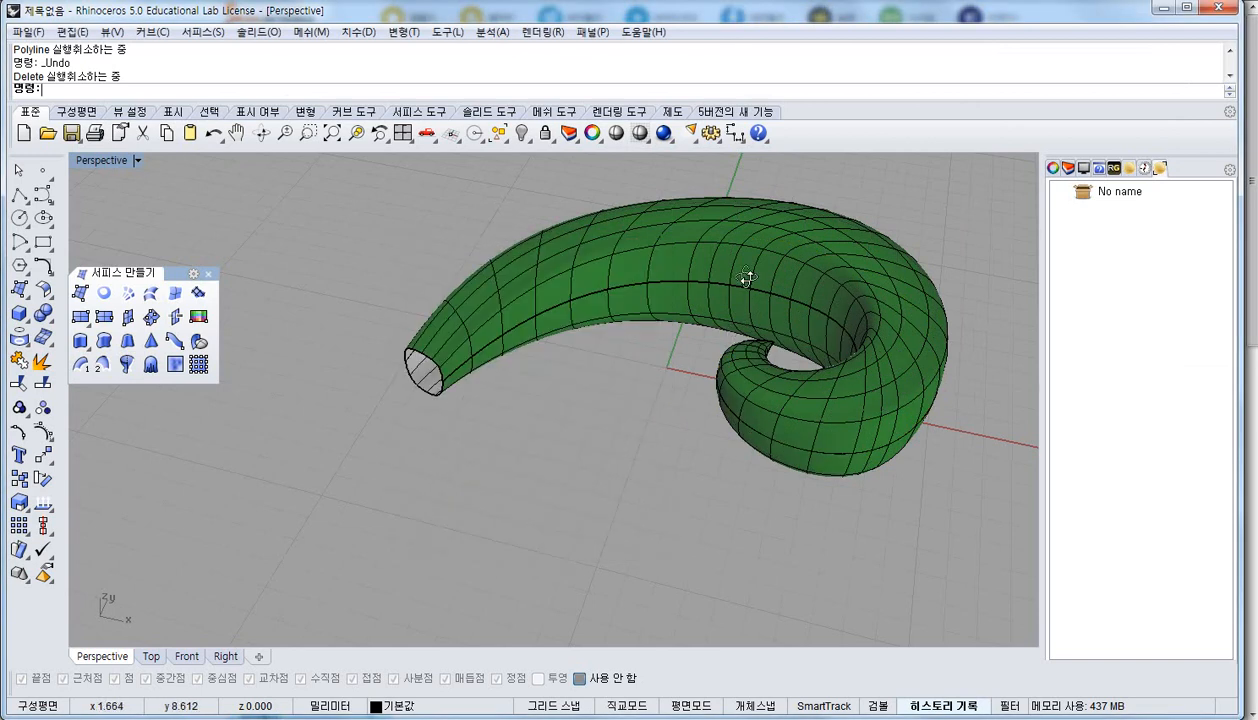
# Delete the swept surface from the first curve set and reselect its two rails and profile
pyautogui.moveTo(747, 279); pyautogui.dragTo(482, 353, button='right')
pyautogui.hotkey('ctrl', 'z')
pyautogui.moveTo(911, 443); pyautogui.dragTo(760, 398, button='right')
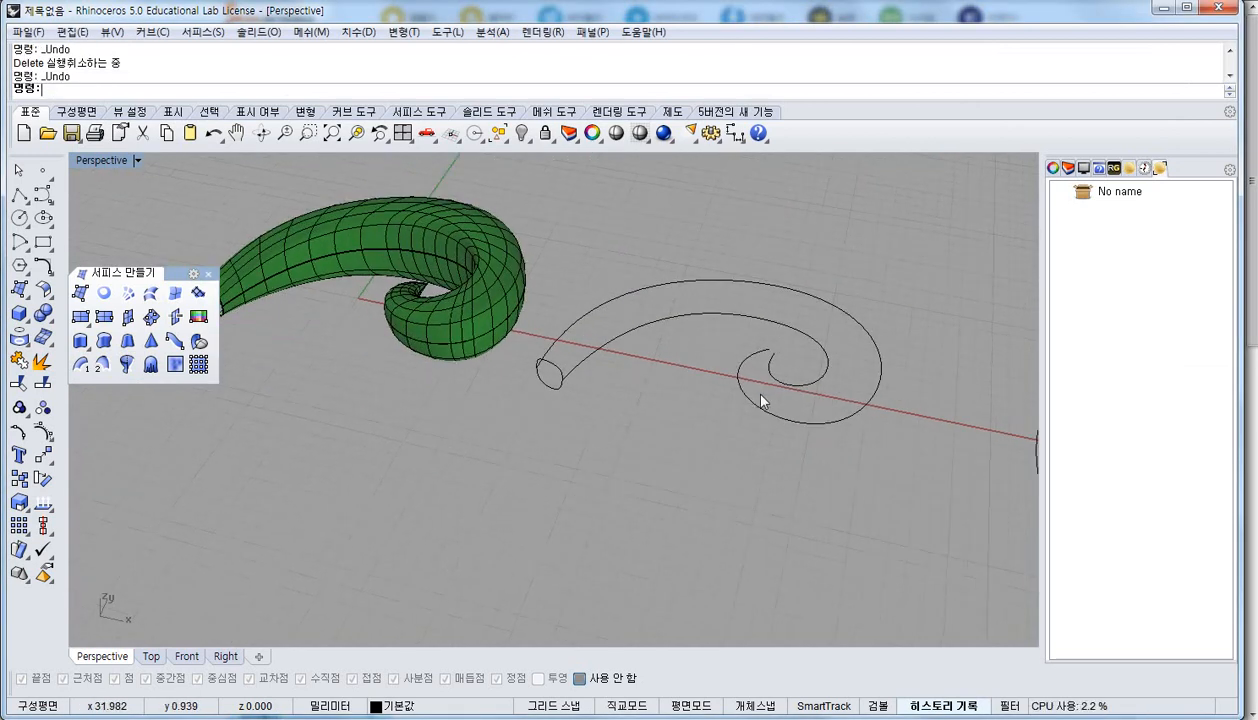
pyautogui.moveTo(512, 402); pyautogui.dragTo(581, 360, button='right')
pyautogui.hotkey('ctrl', 'z')
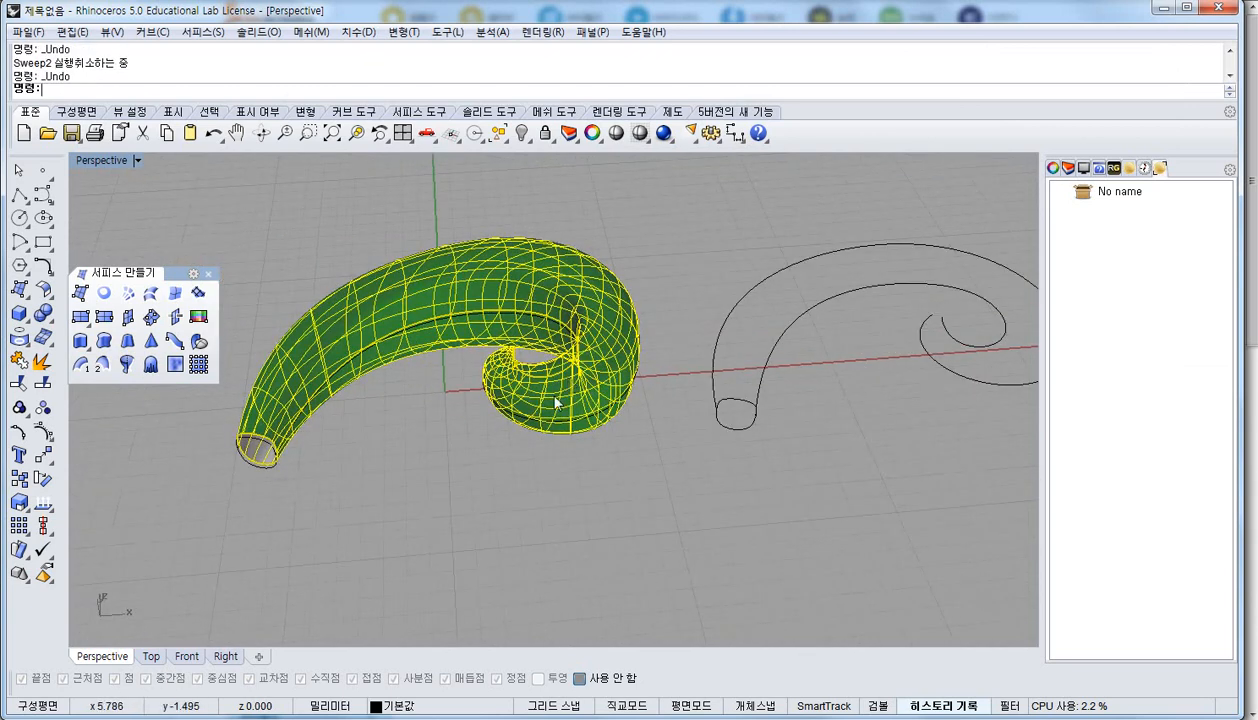
pyautogui.hotkey('ctrl', 'z')
pyautogui.hotkey('ctrl', 'z')
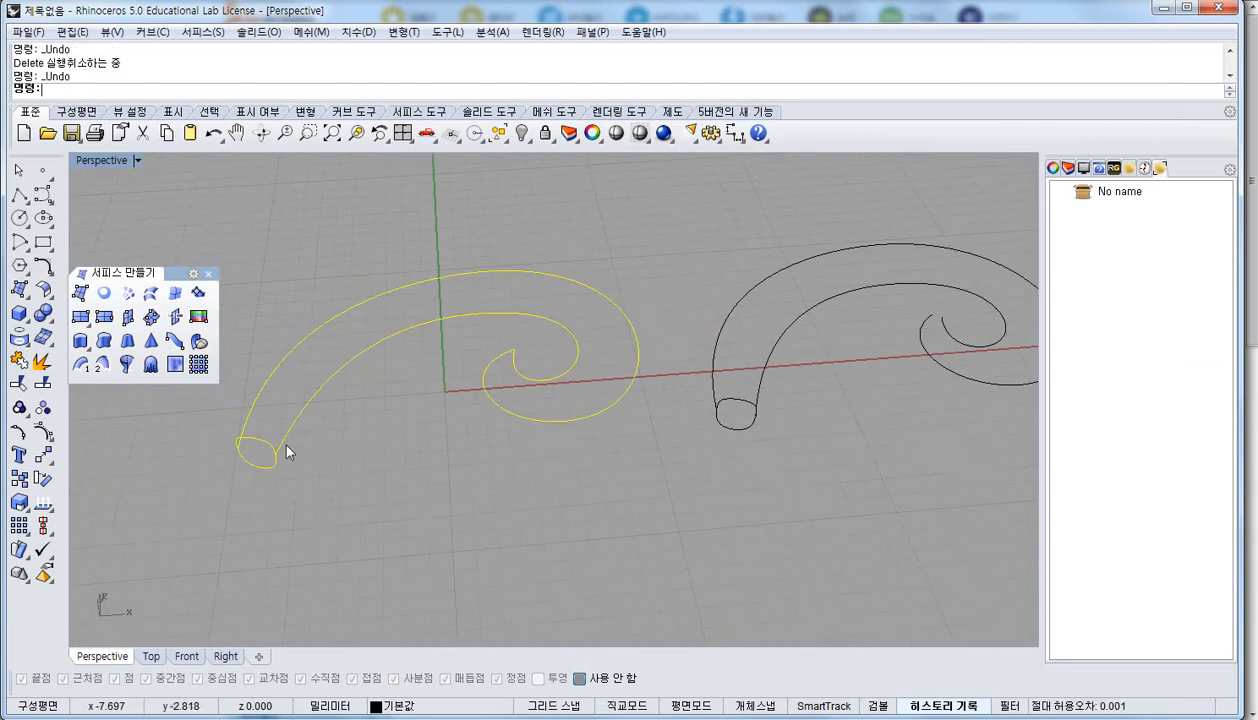
# Try a two-rail sweep of the first curve set with Maintain Height (높이 유지) enabled, preview it, and discard it
pyautogui.moveTo(283, 440); pyautogui.dragTo(310, 395, button='right')
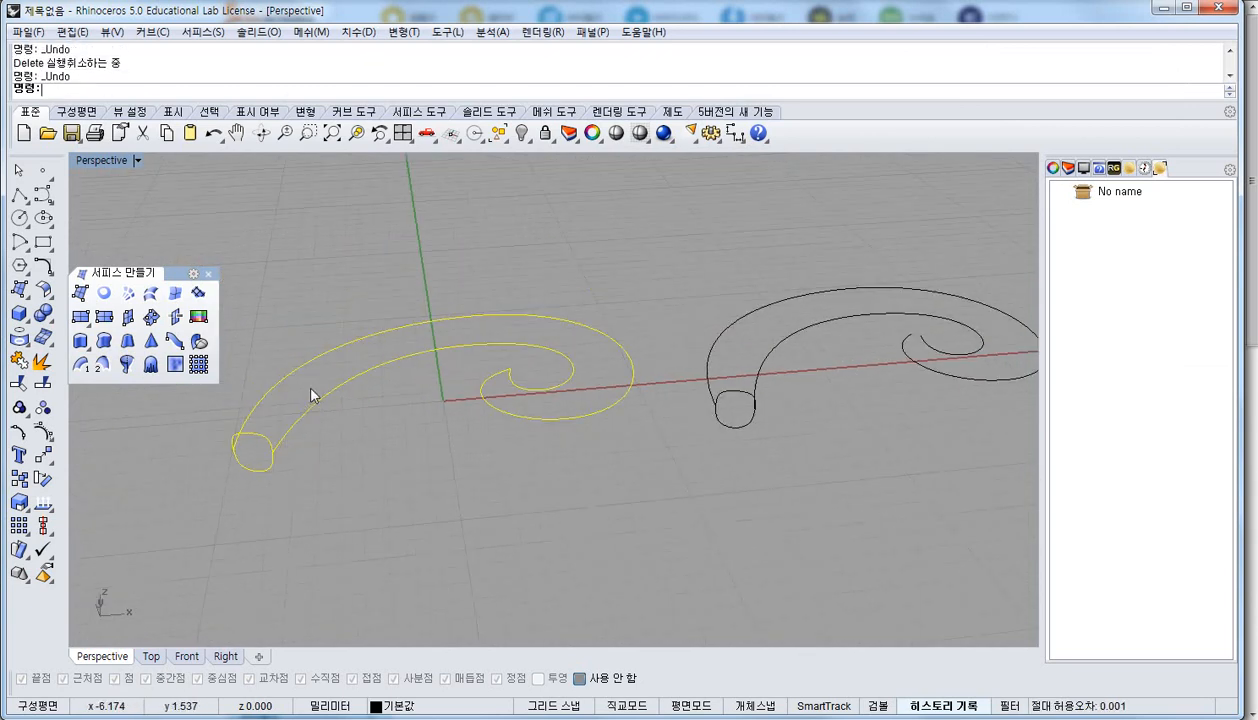
pyautogui.click(97, 362)
pyautogui.rightClick(409, 411)
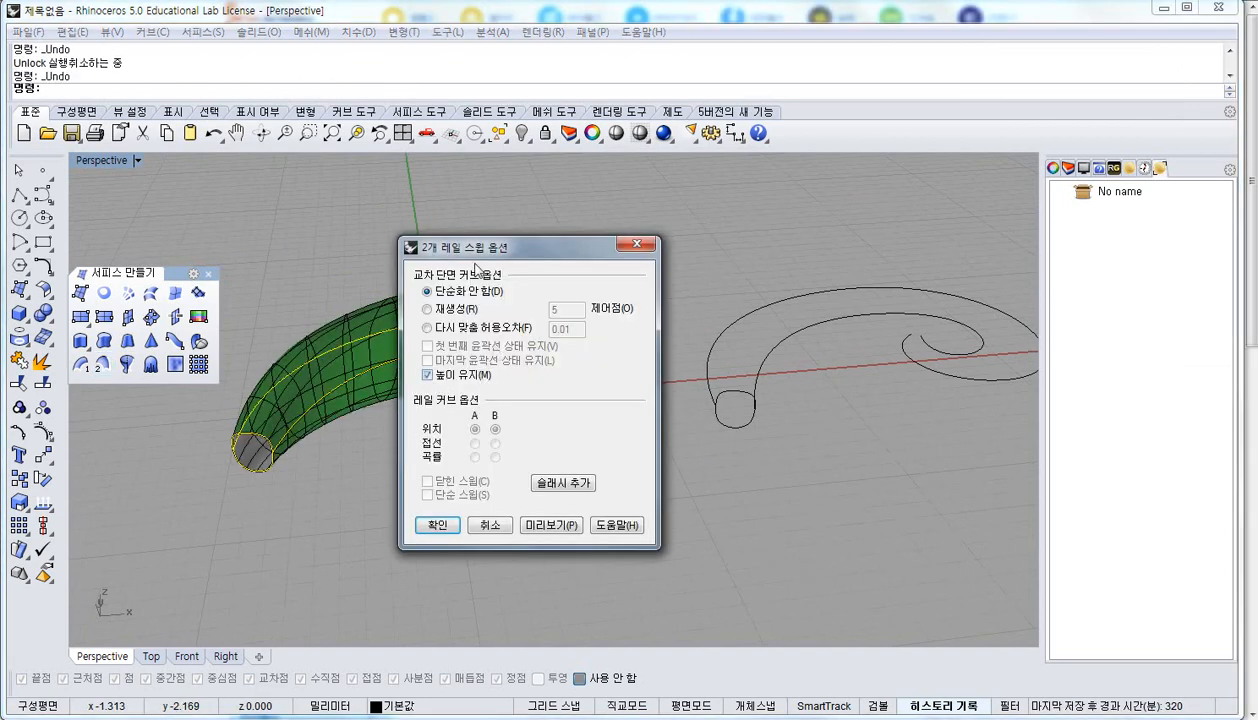
pyautogui.moveTo(487, 250); pyautogui.dragTo(744, 229)
pyautogui.moveTo(400, 420); pyautogui.dragTo(250, 390, button='right')
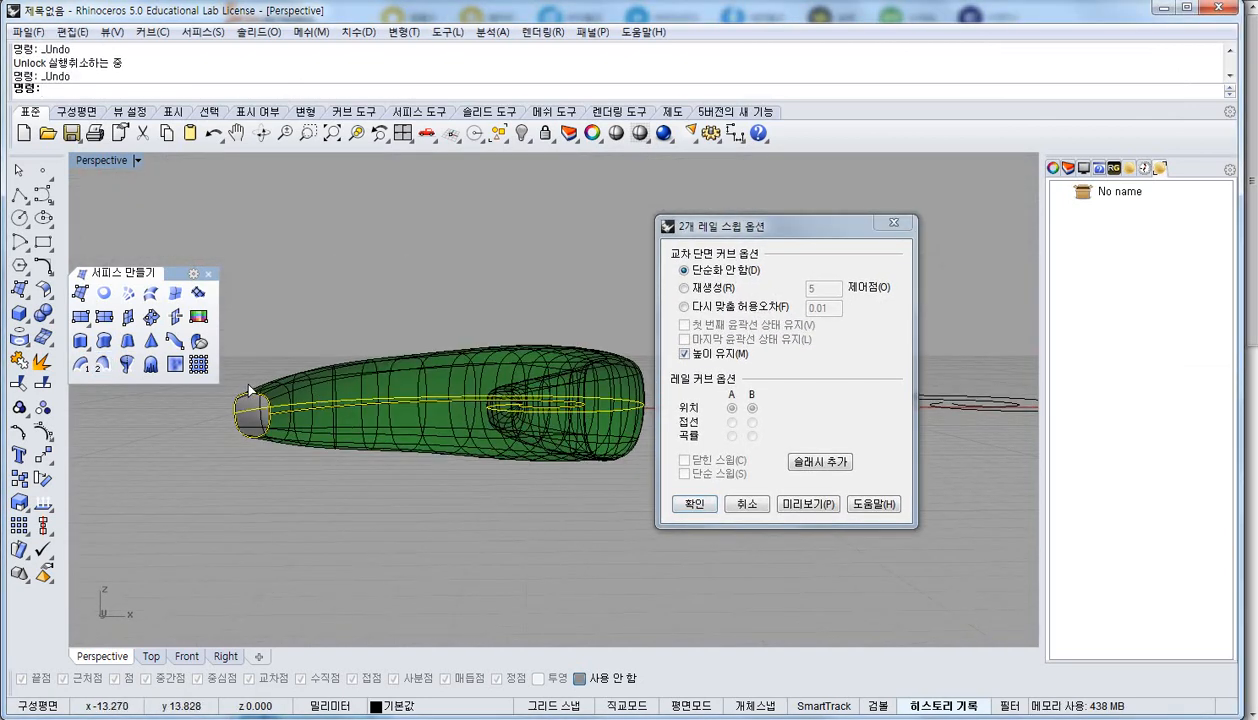
pyautogui.click(796, 498)
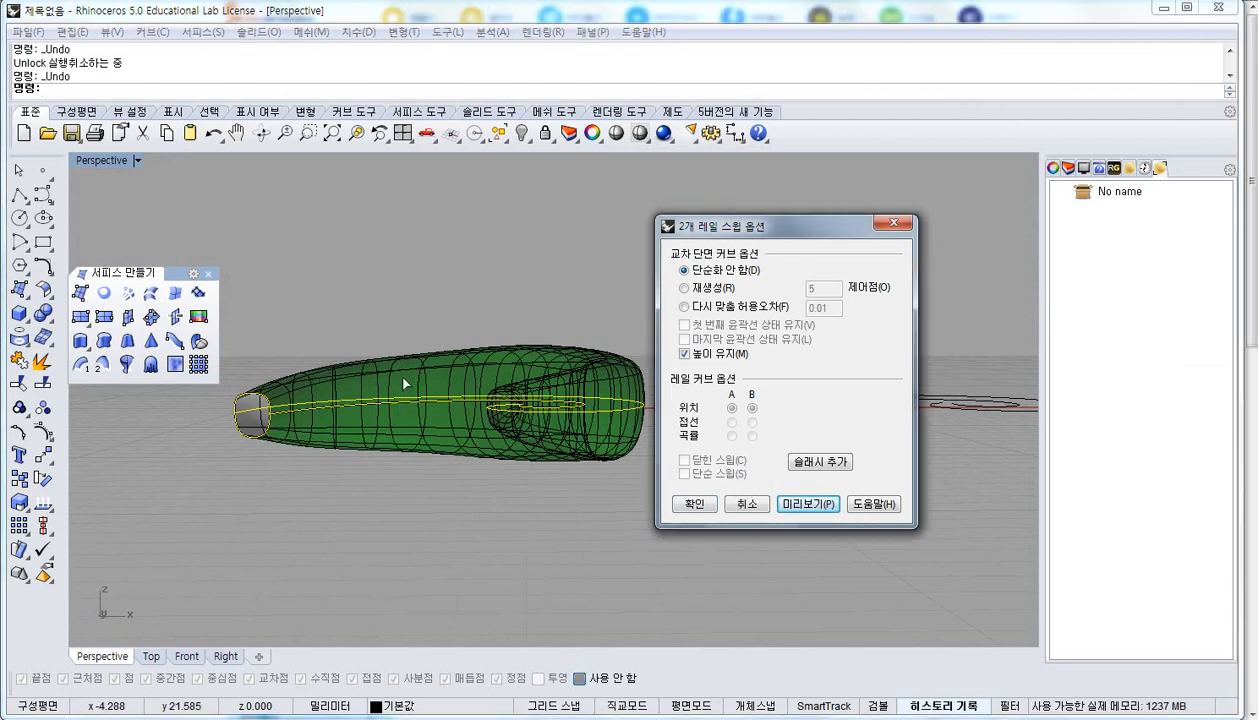
pyautogui.moveTo(340, 362); pyautogui.dragTo(381, 290, button='right')
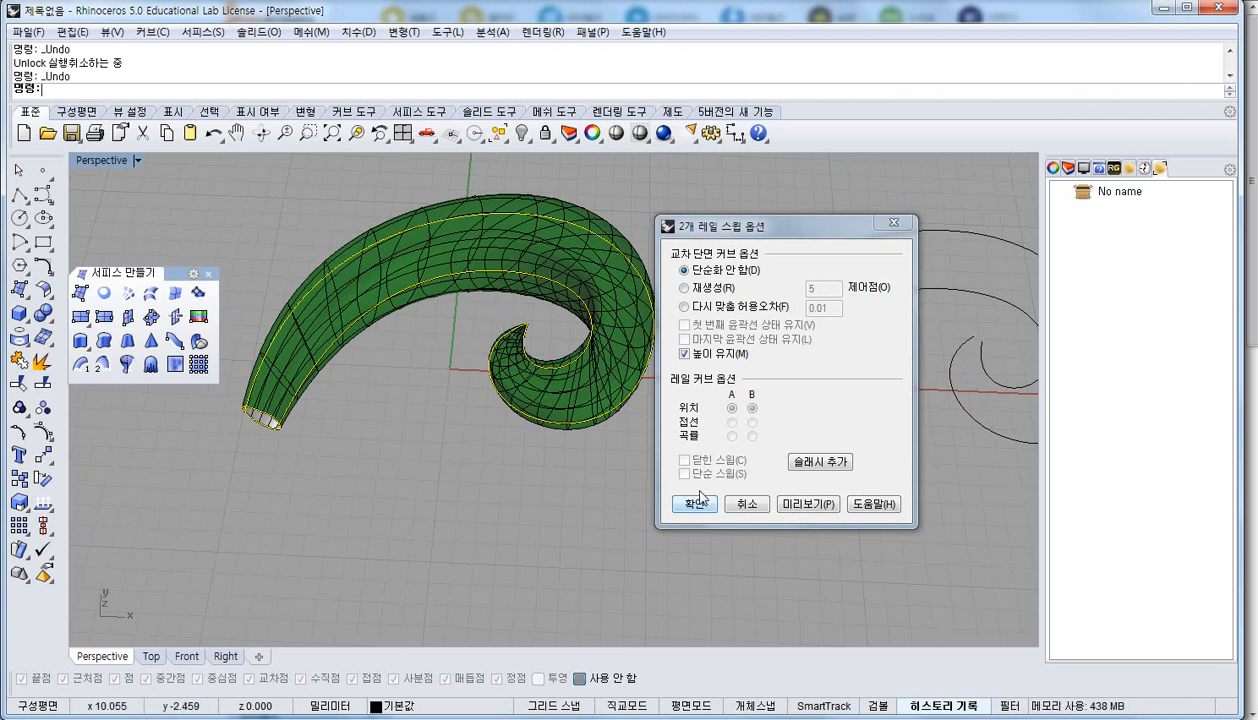
pyautogui.click(758, 498)
# Start a two-rail sweep on the second curve set, using the open-tipped spiral curves as rails and the closed curve as profile
pyautogui.keyDown('shift'); pyautogui.moveTo(835, 420); pyautogui.dragTo(482, 436, button='right'); pyautogui.keyUp('shift')
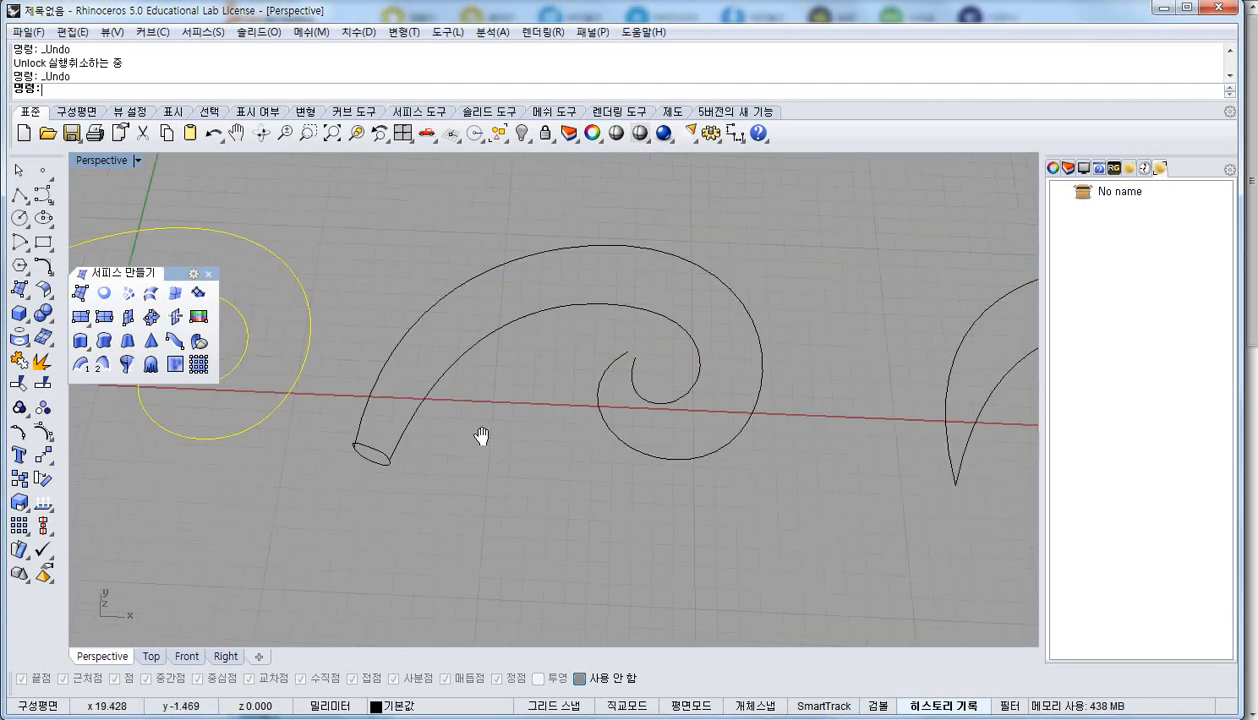
pyautogui.scroll(5, 656, 348)
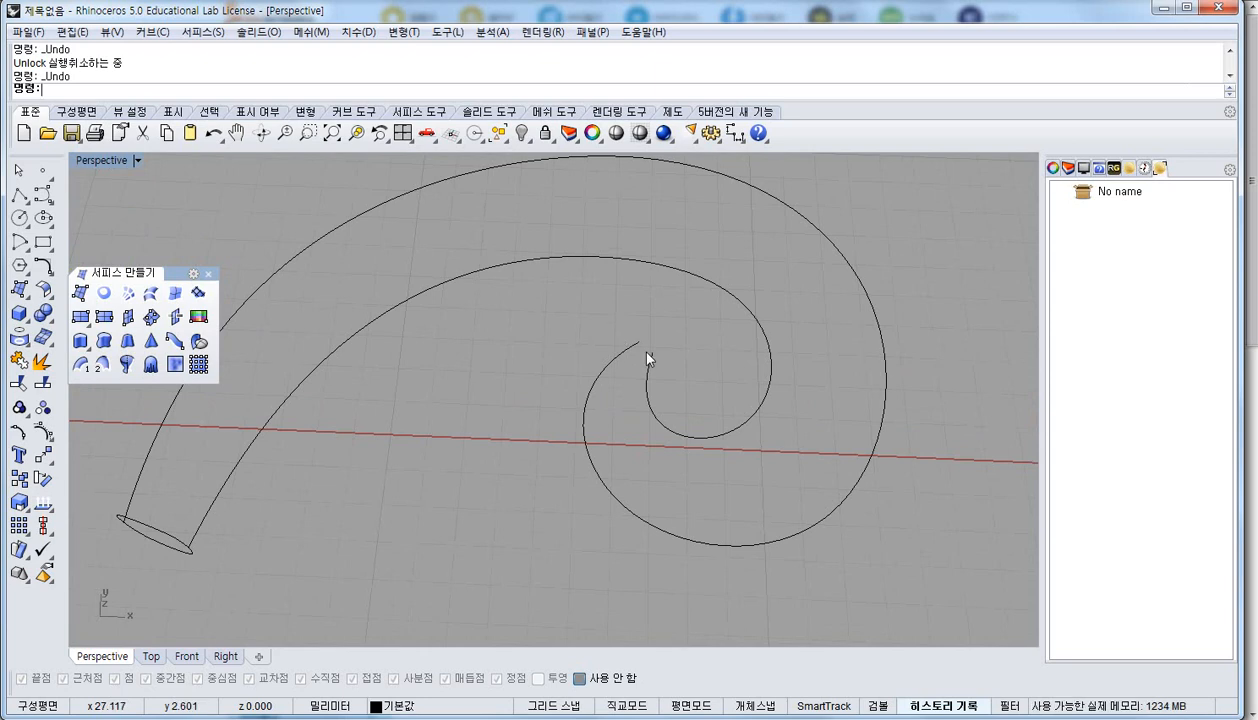
pyautogui.scroll(-4, 560, 390)
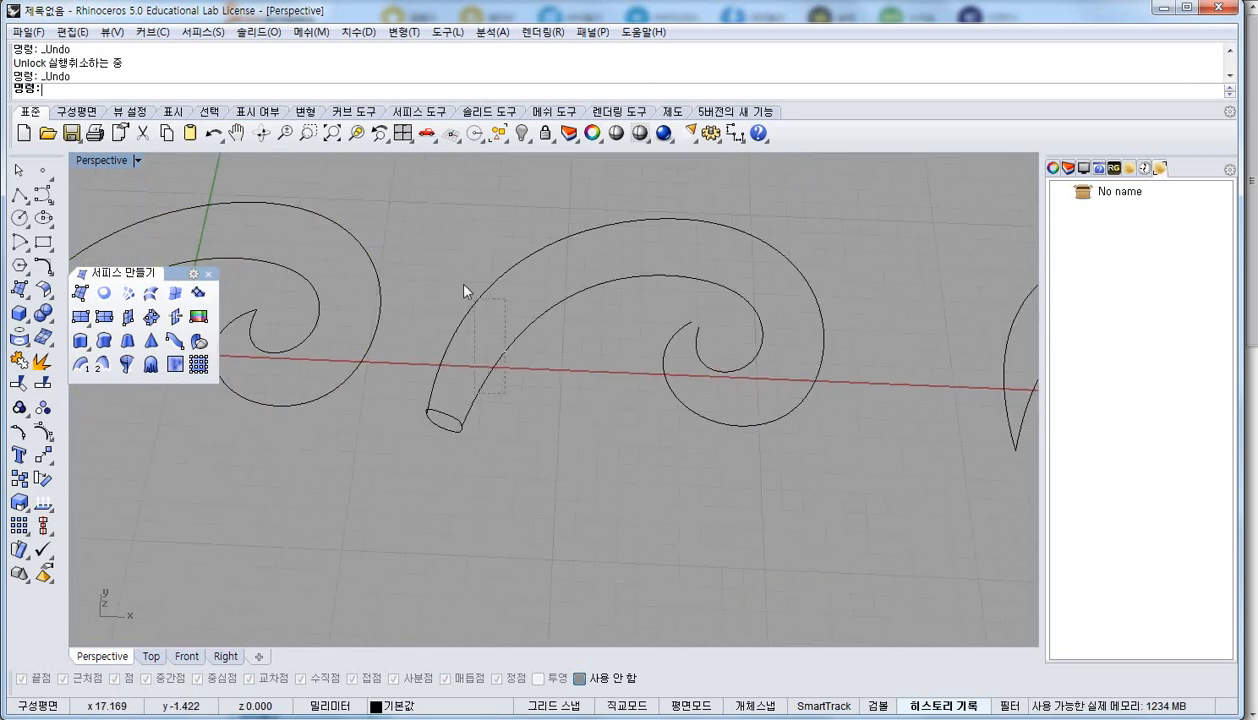
pyautogui.hotkey('ctrl', 'z')
pyautogui.click(103, 364)
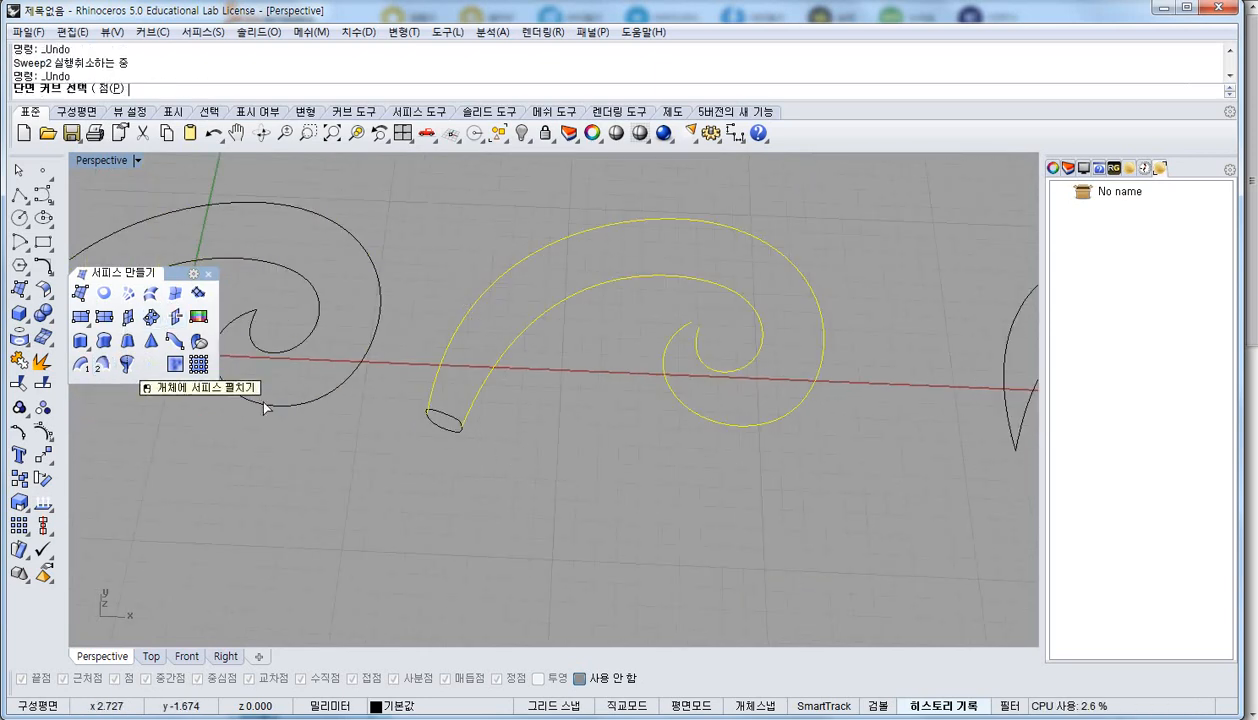
pyautogui.click(445, 414)
pyautogui.press('Return')
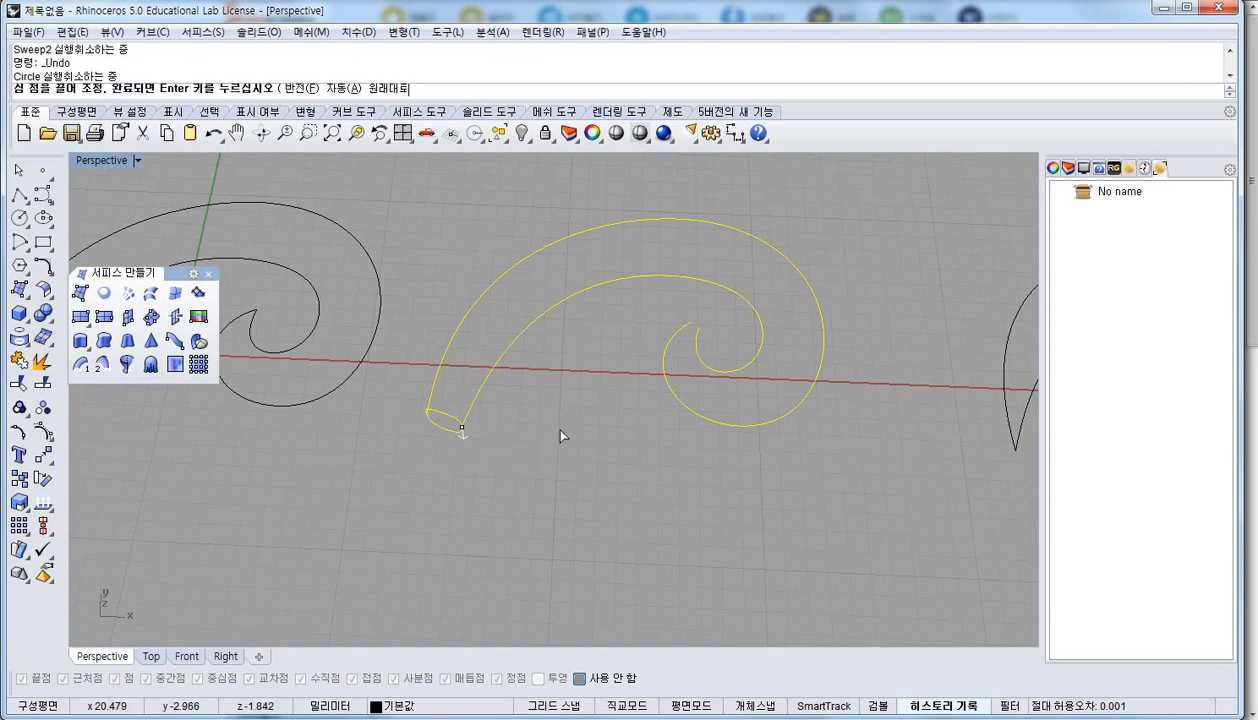
pyautogui.rightClick(571, 421)
# Preview and create the sweep with Maintain Height (높이 유지) enabled
pyautogui.moveTo(497, 433); pyautogui.dragTo(475, 340, button='right')
pyautogui.keyDown('shift'); pyautogui.moveTo(475, 340); pyautogui.dragTo(262, 333, button='right'); pyautogui.keyUp('shift')
pyautogui.click(718, 350)
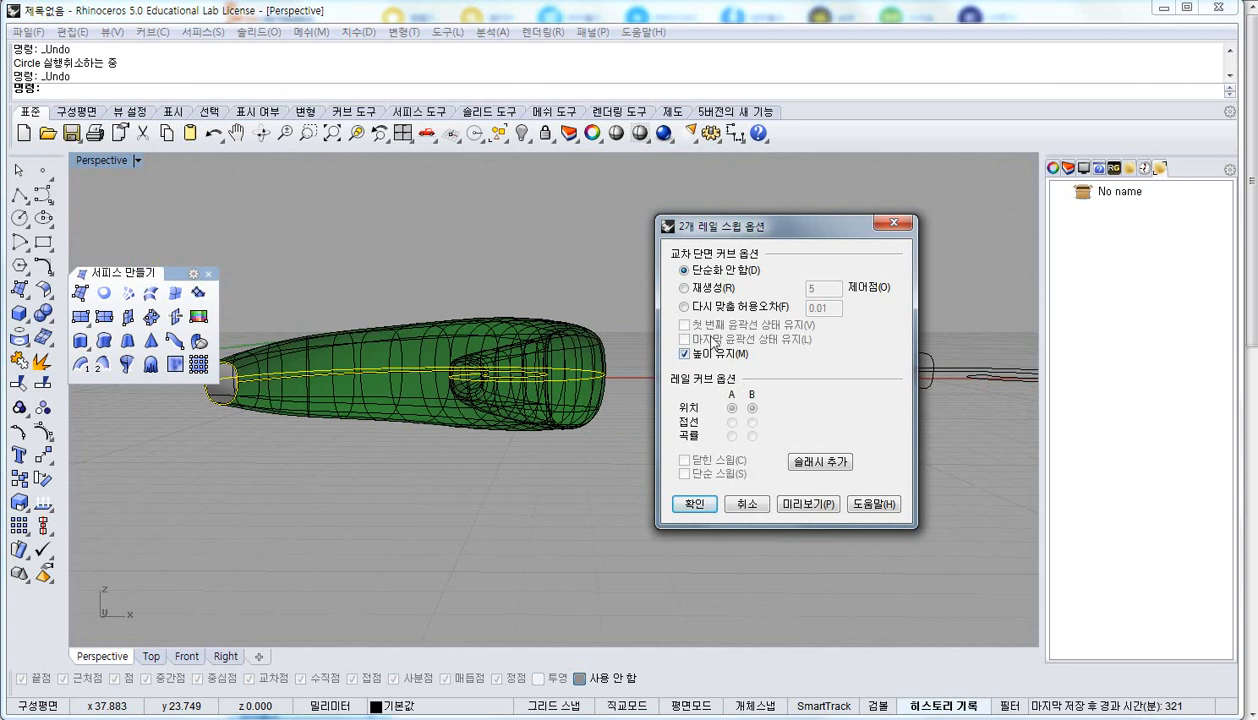
pyautogui.click(798, 505)
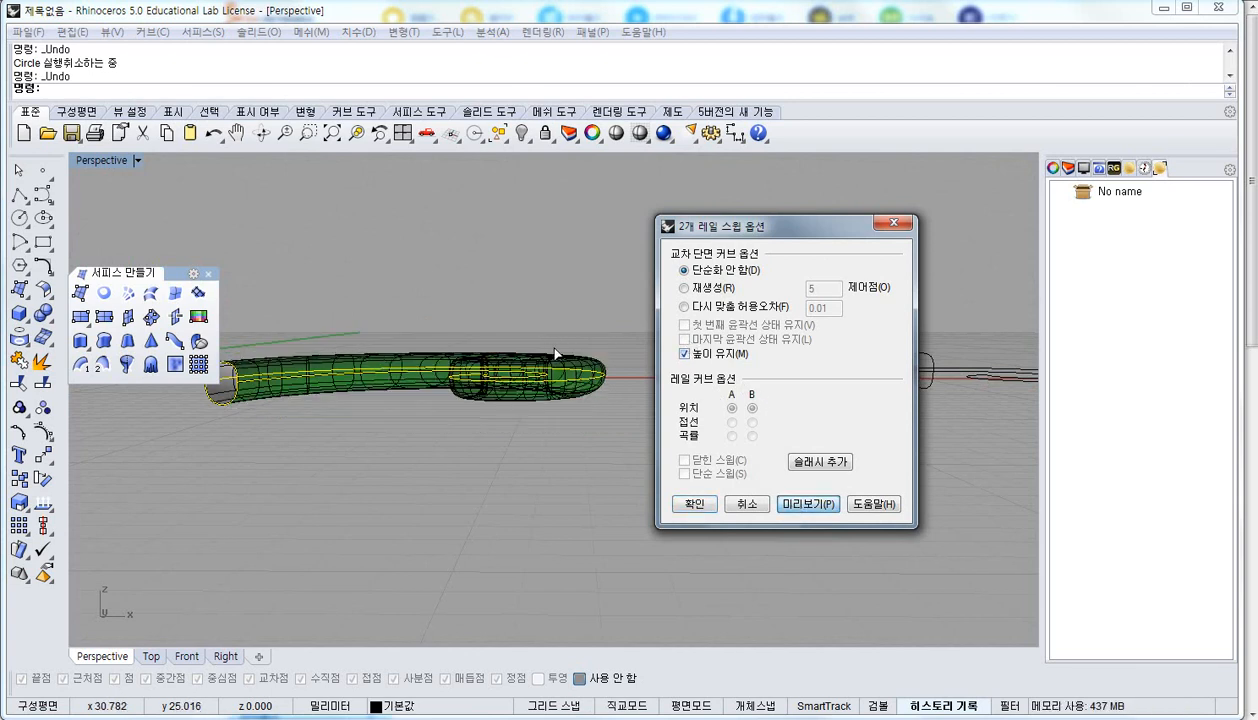
pyautogui.moveTo(413, 357); pyautogui.dragTo(566, 452, button='right')
pyautogui.click(694, 504)
# Restore the four-view layout and turn on the control points of the new swept surface
pyautogui.moveTo(455, 350); pyautogui.dragTo(453, 401, button='right')
pyautogui.scroll(3, 510, 312)
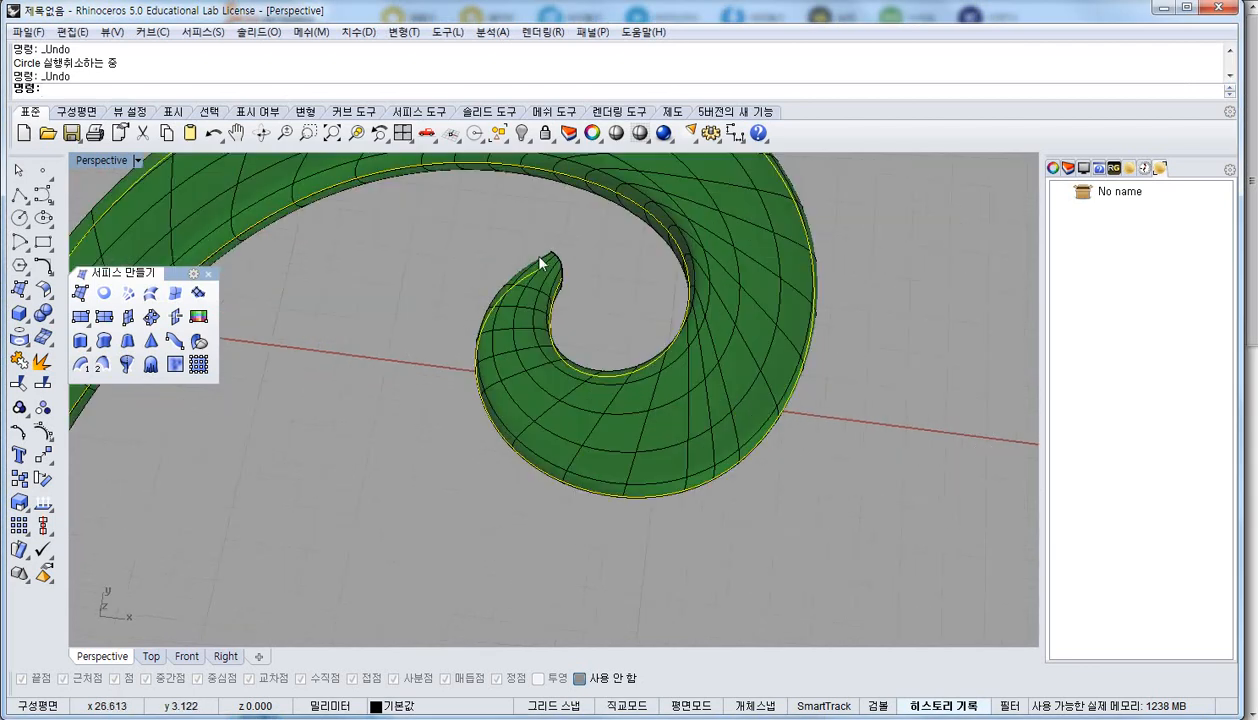
pyautogui.doubleClick(94, 157)
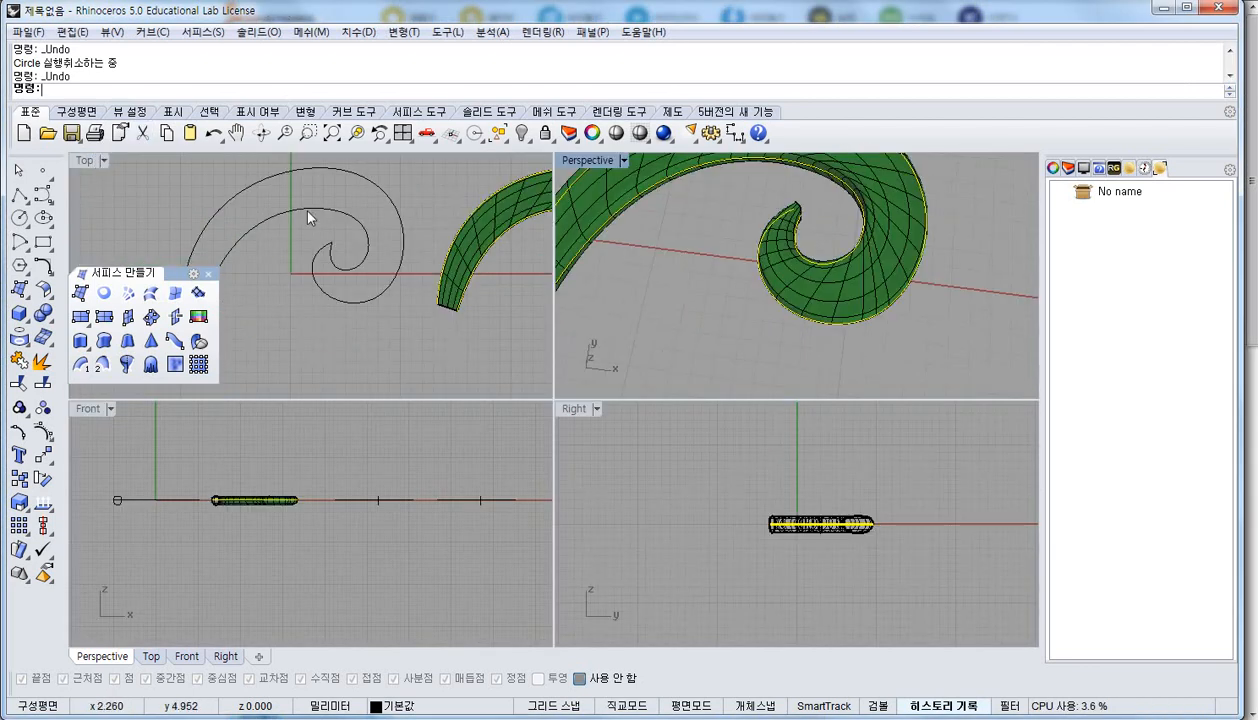
pyautogui.moveTo(307, 213); pyautogui.dragTo(206, 242, button='right')
pyautogui.scroll(8, 382, 280)
pyautogui.moveTo(483, 293); pyautogui.dragTo(354, 335, button='right')
pyautogui.hotkey('ctrl', 'z')
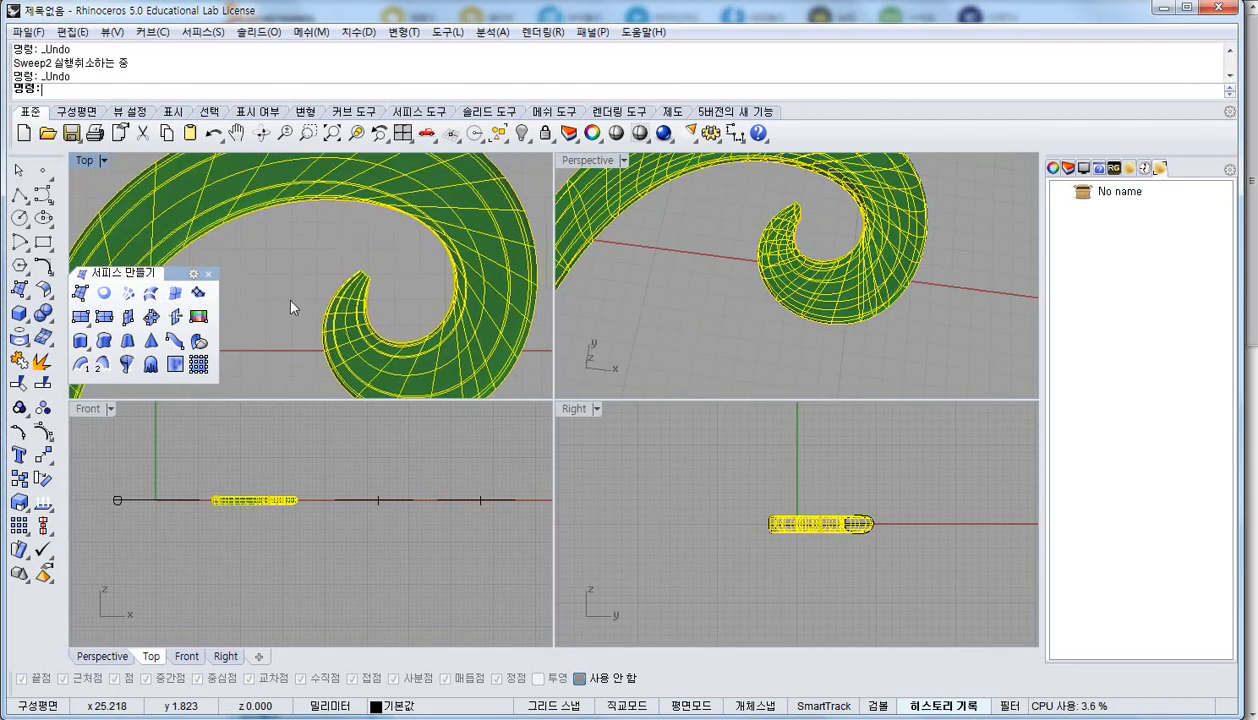
pyautogui.hotkey('ctrl', 'z')
pyautogui.hotkey('ctrl', 'z')
pyautogui.hotkey('ctrl', 'z')
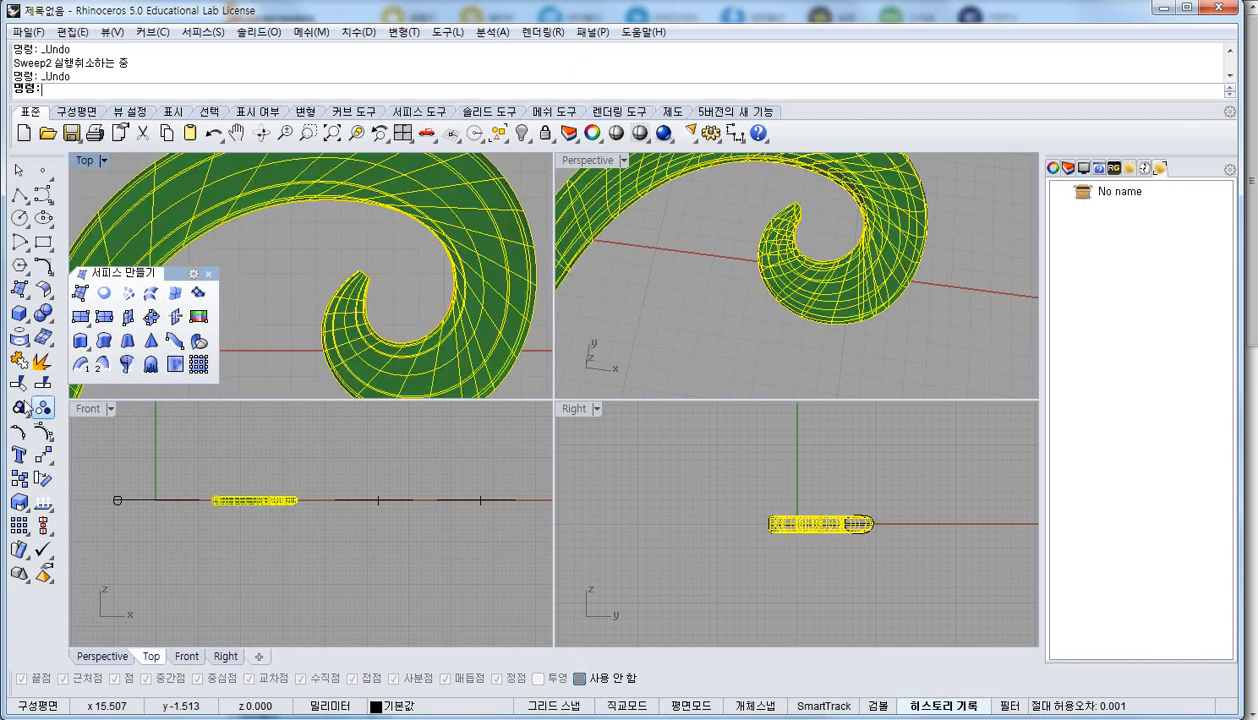
# Window-select the end row of control points at the open tip in the top view, and clear the selection
pyautogui.scroll(6, 337, 284)
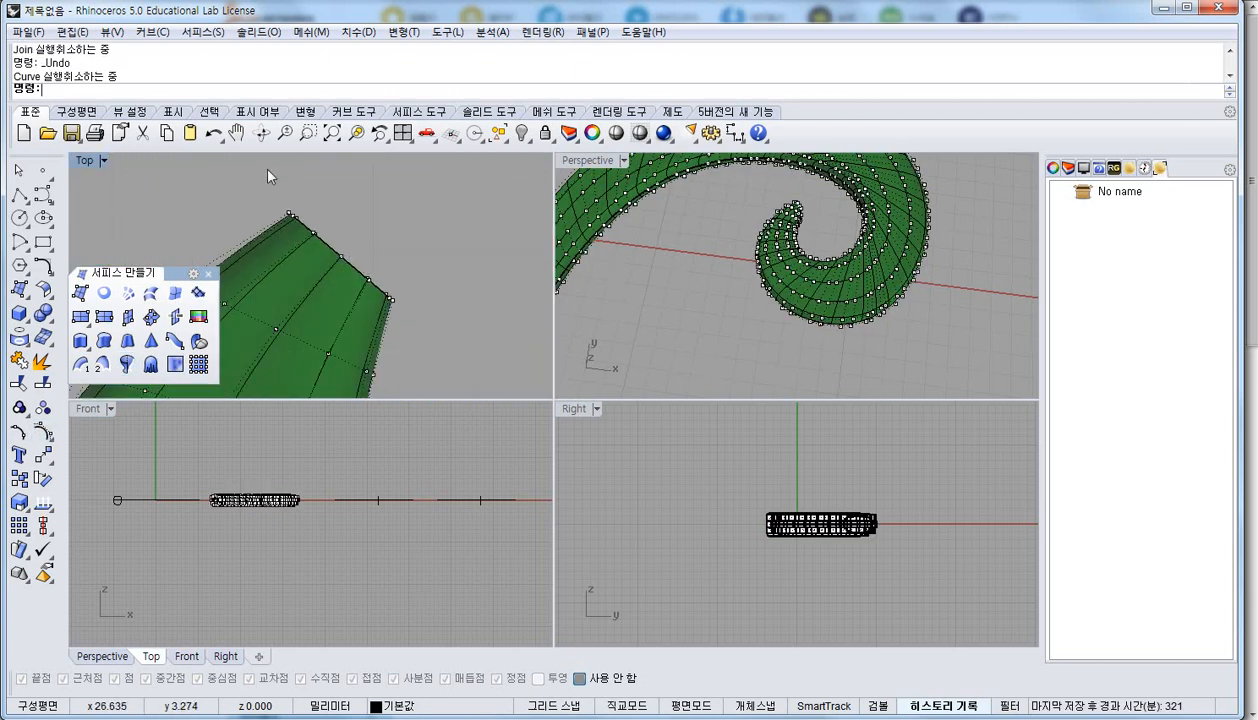
pyautogui.moveTo(266, 171); pyautogui.dragTo(441, 314)
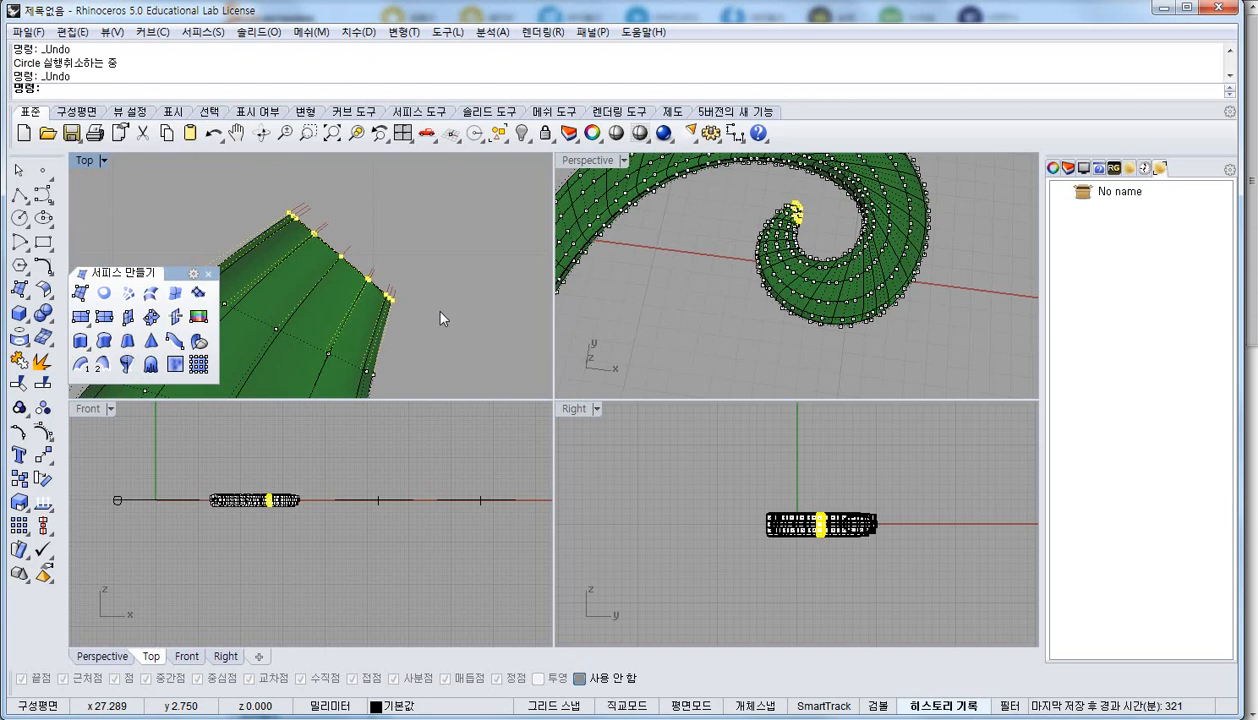
pyautogui.click(441, 314)
pyautogui.moveTo(317, 243); pyautogui.dragTo(285, 293, button='right')
pyautogui.moveTo(232, 224); pyautogui.dragTo(393, 359)
pyautogui.hotkey('ctrl', 'z')
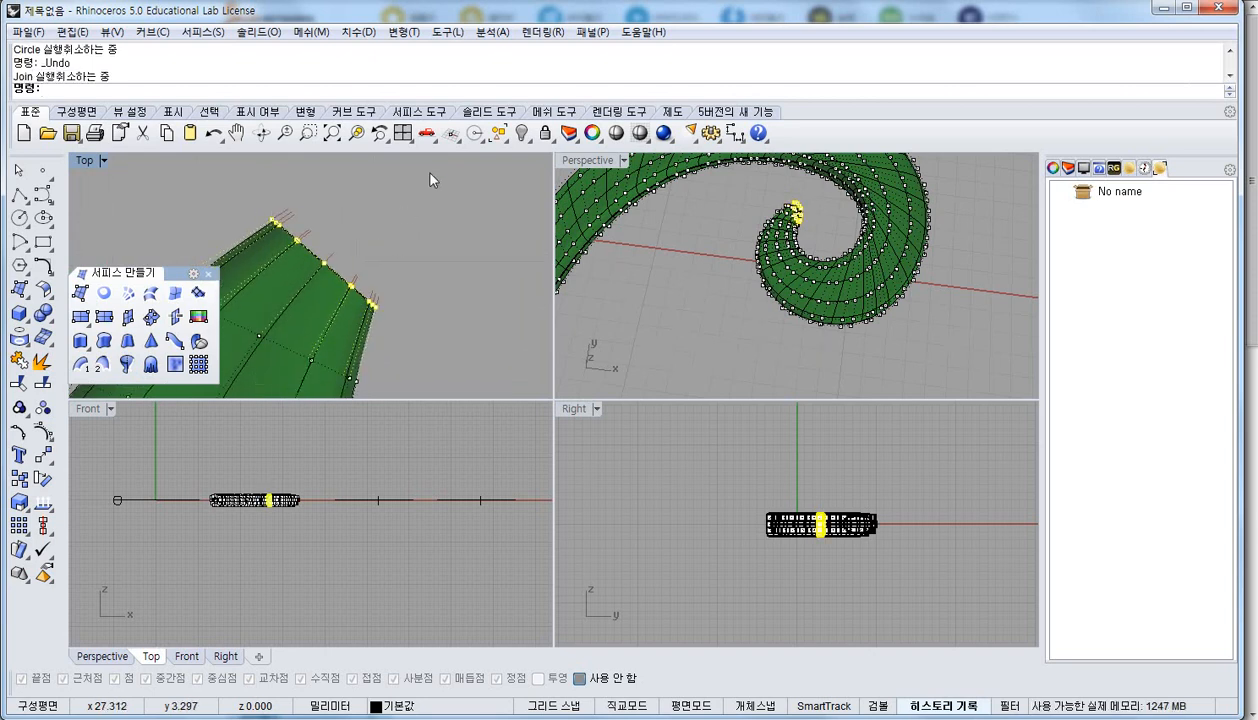
pyautogui.click(352, 257)
pyautogui.scroll(8, 785, 237)
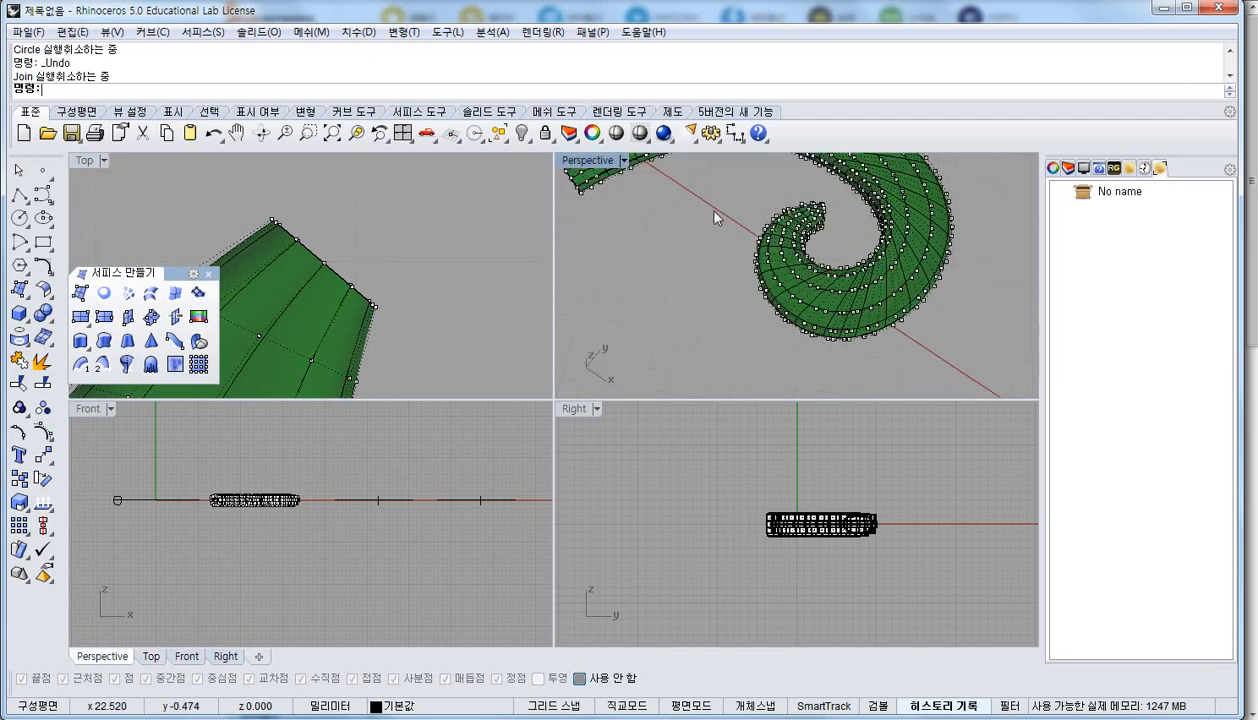
pyautogui.hotkey('ctrl', 'z')
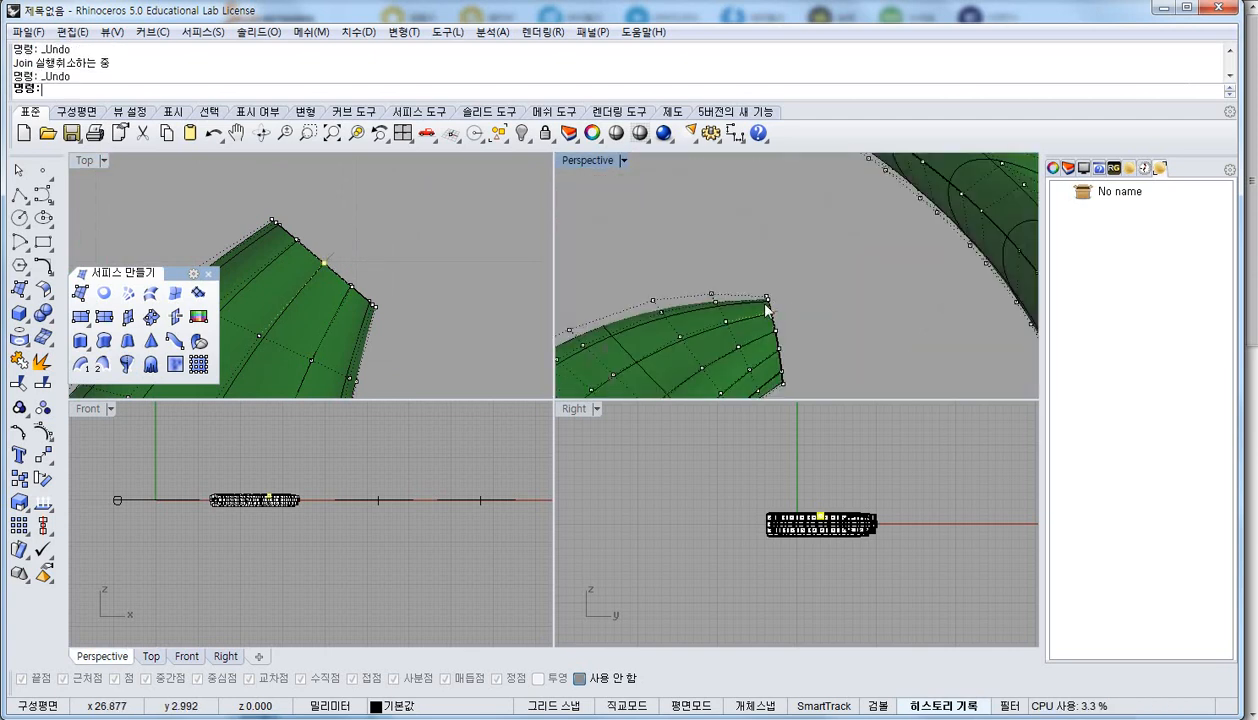
pyautogui.click(497, 247)
# Bring up the selection tools and the point selection (점 선택) tools as floating palettes
pyautogui.click(498, 133)
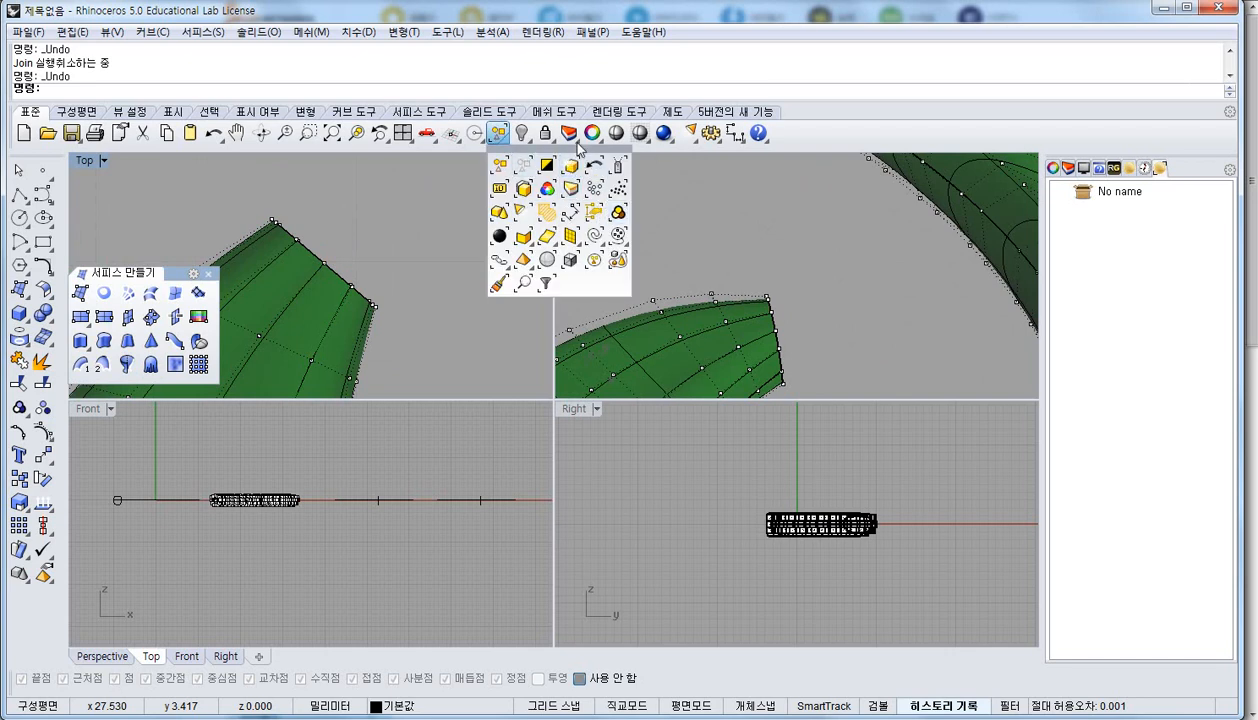
pyautogui.moveTo(580, 149); pyautogui.dragTo(561, 184)
pyautogui.click(593, 268)
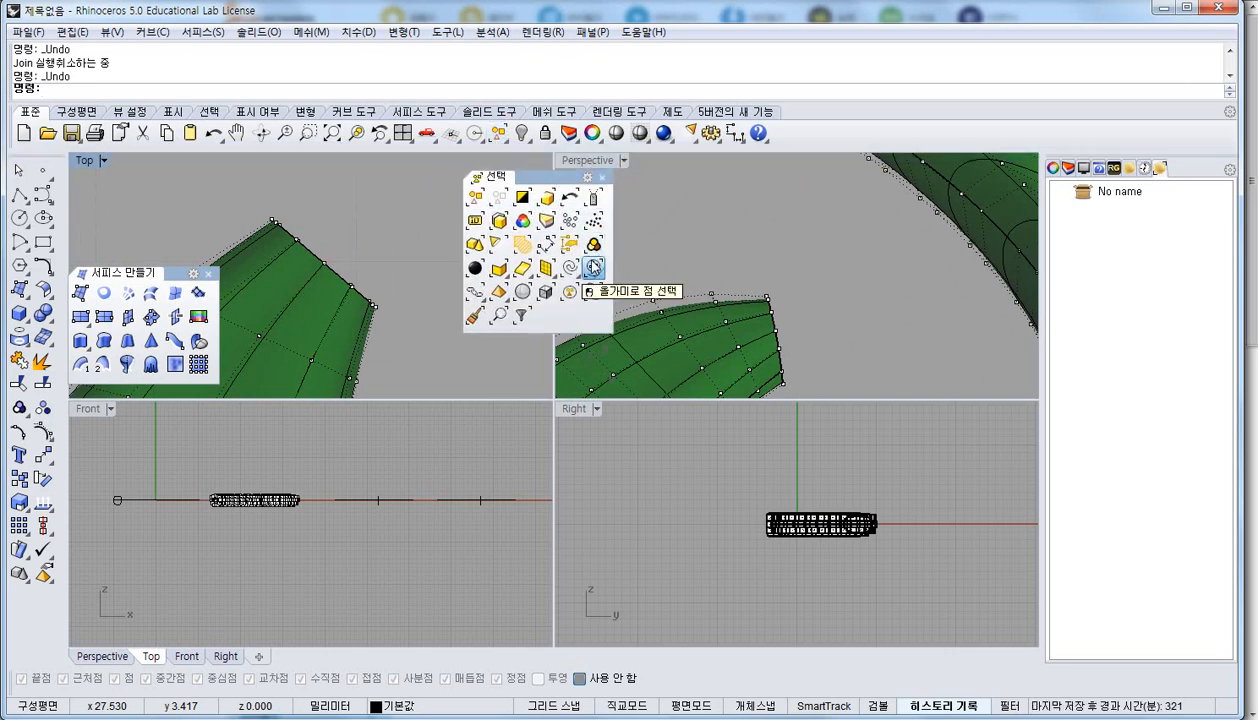
pyautogui.moveTo(623, 292); pyautogui.dragTo(505, 348)
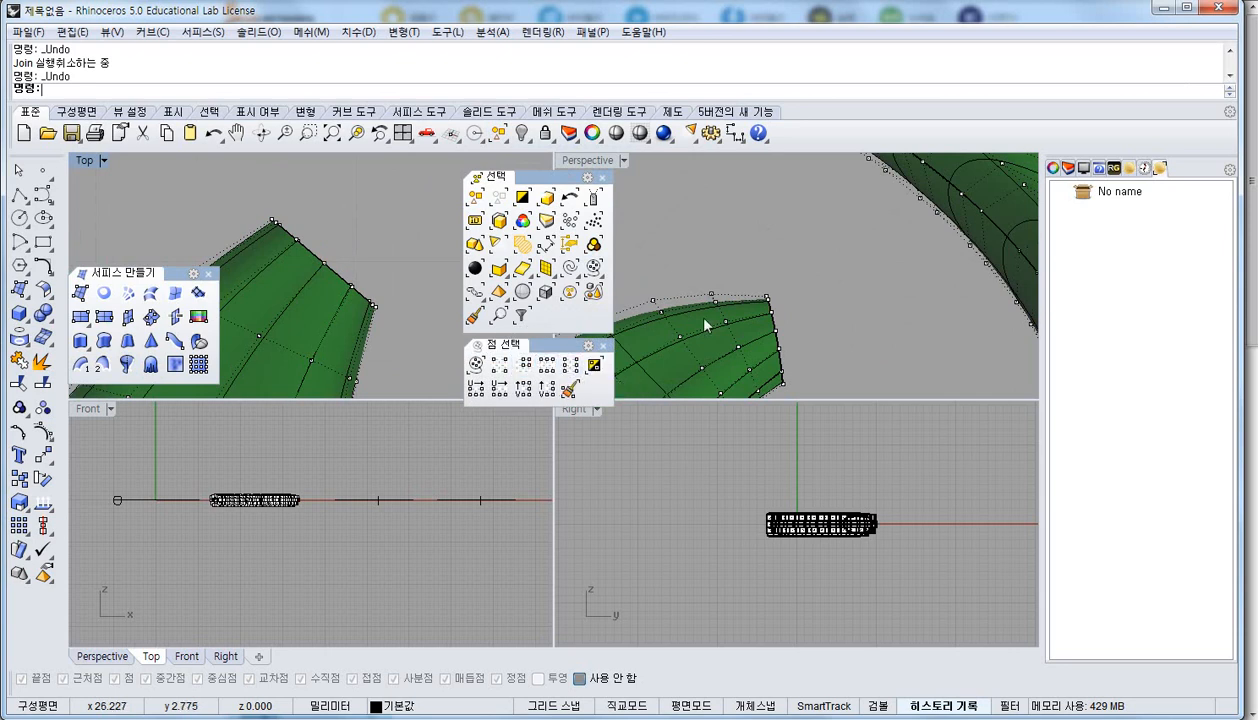
# Select one control point at the open tip and extend the selection along its row with Select U (U 선택)
pyautogui.click(770, 313)
pyautogui.hotkey('ctrl', 'z')
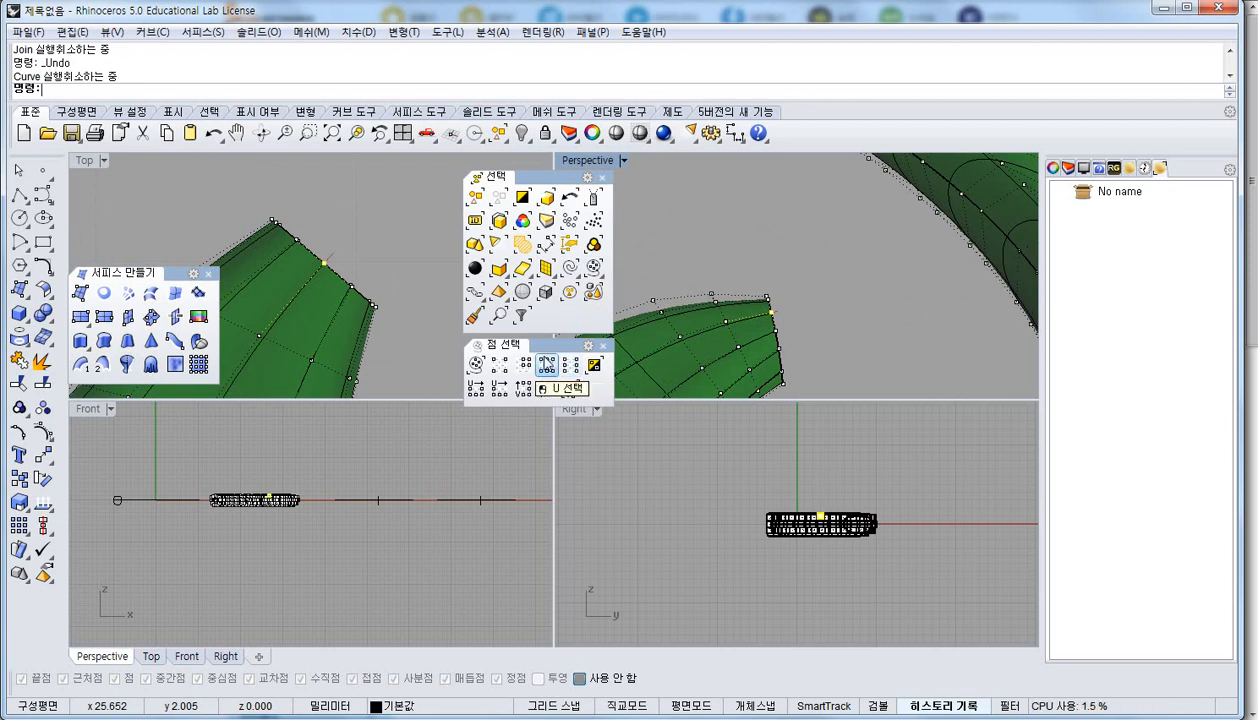
pyautogui.click(547, 366)
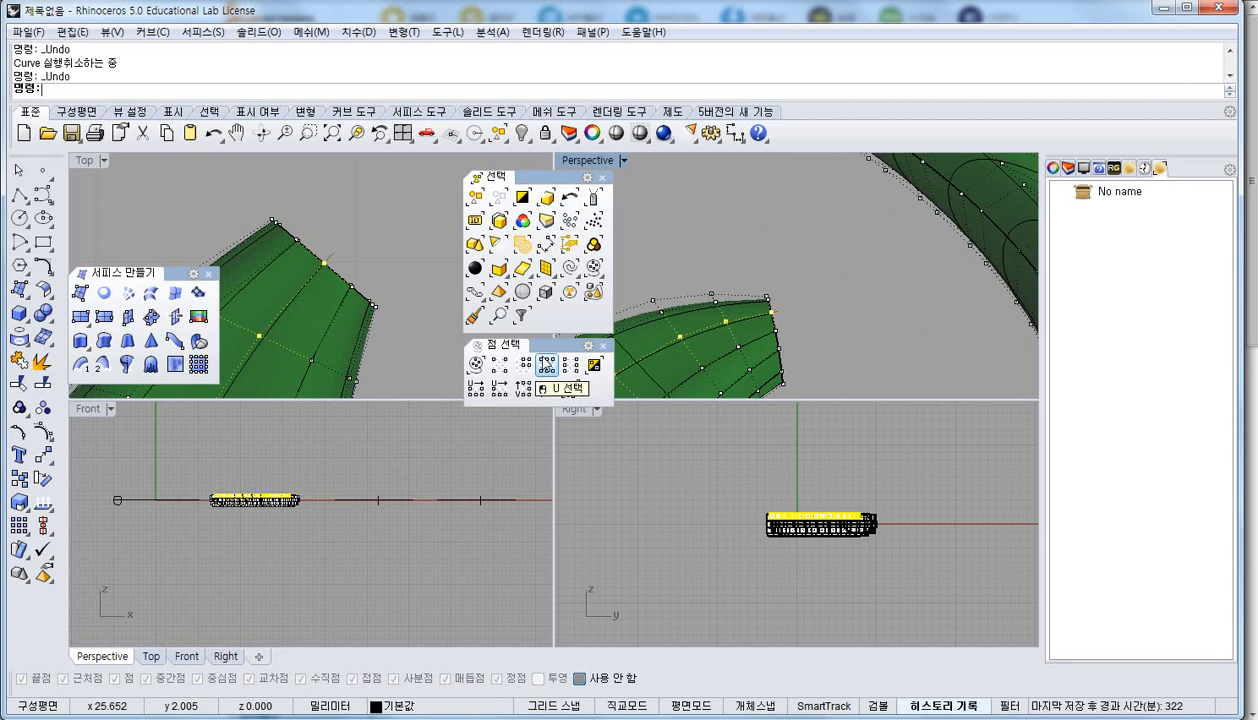
# Reselect the tip control point, extend it with Select V (V 선택) around the end ring, and put away the selection palettes
pyautogui.click(769, 310)
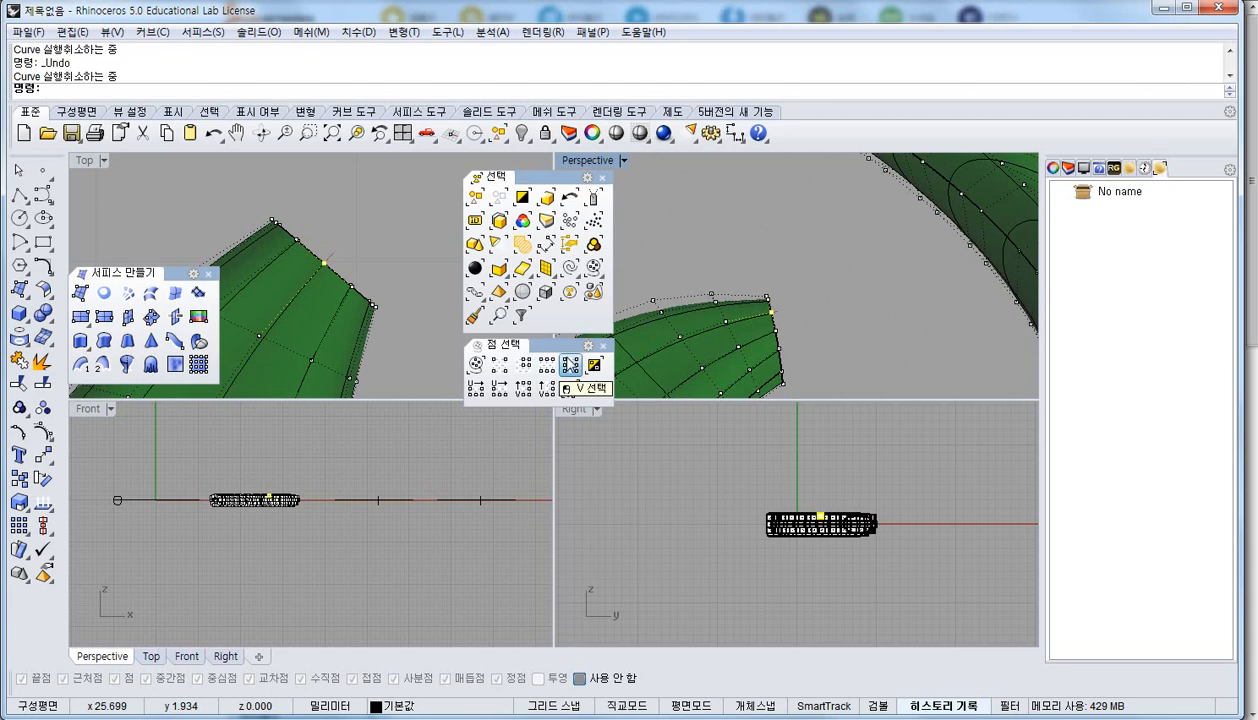
pyautogui.hotkey('ctrl', 'z')
pyautogui.hotkey('ctrl', 'z')
pyautogui.moveTo(687, 276); pyautogui.dragTo(744, 309, button='right')
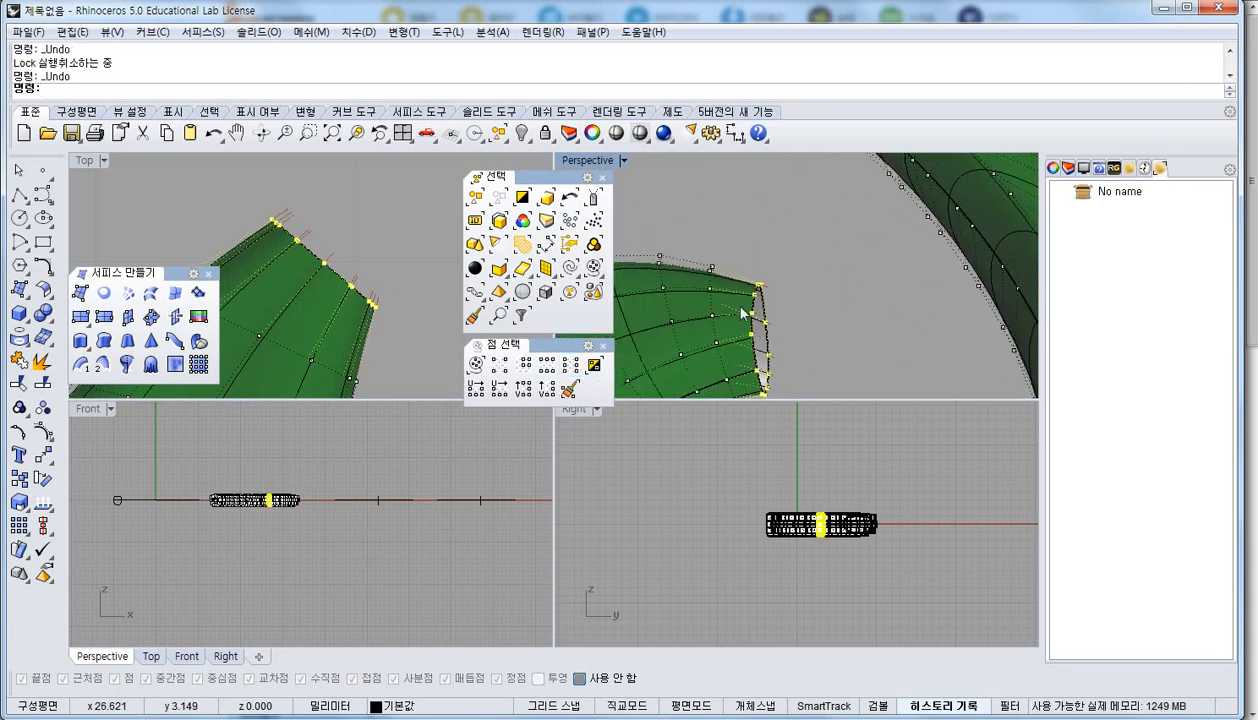
pyautogui.click(602, 345)
pyautogui.click(601, 177)
# Collapse the end ring's control points onto one point just beyond the open tip using Set Points with X, Y and Z enabled
pyautogui.scroll(-8, 362, 254)
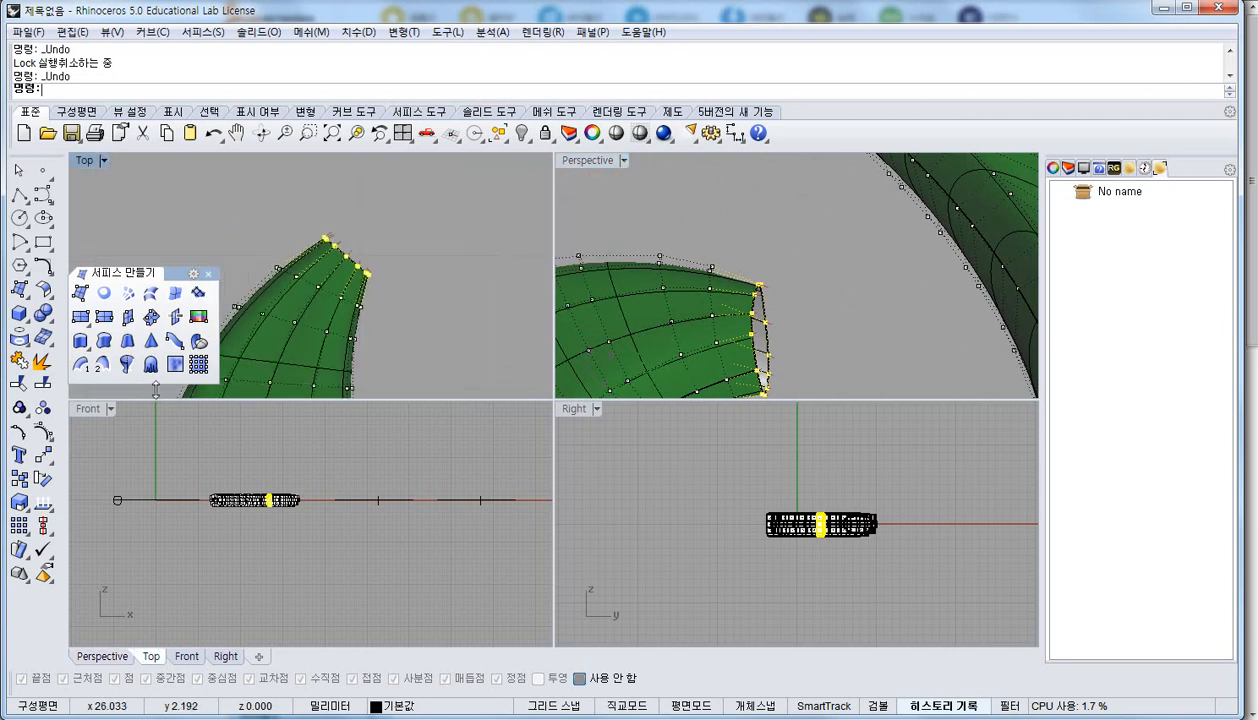
pyautogui.click(45, 456)
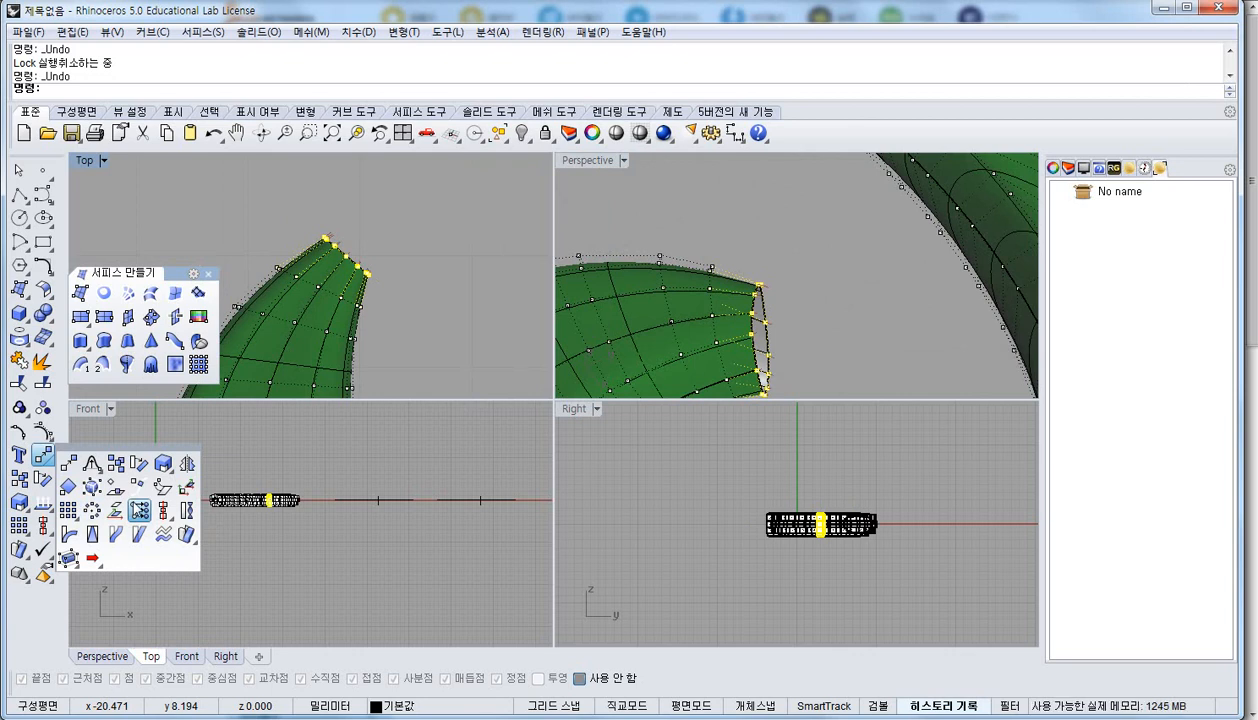
pyautogui.click(139, 510)
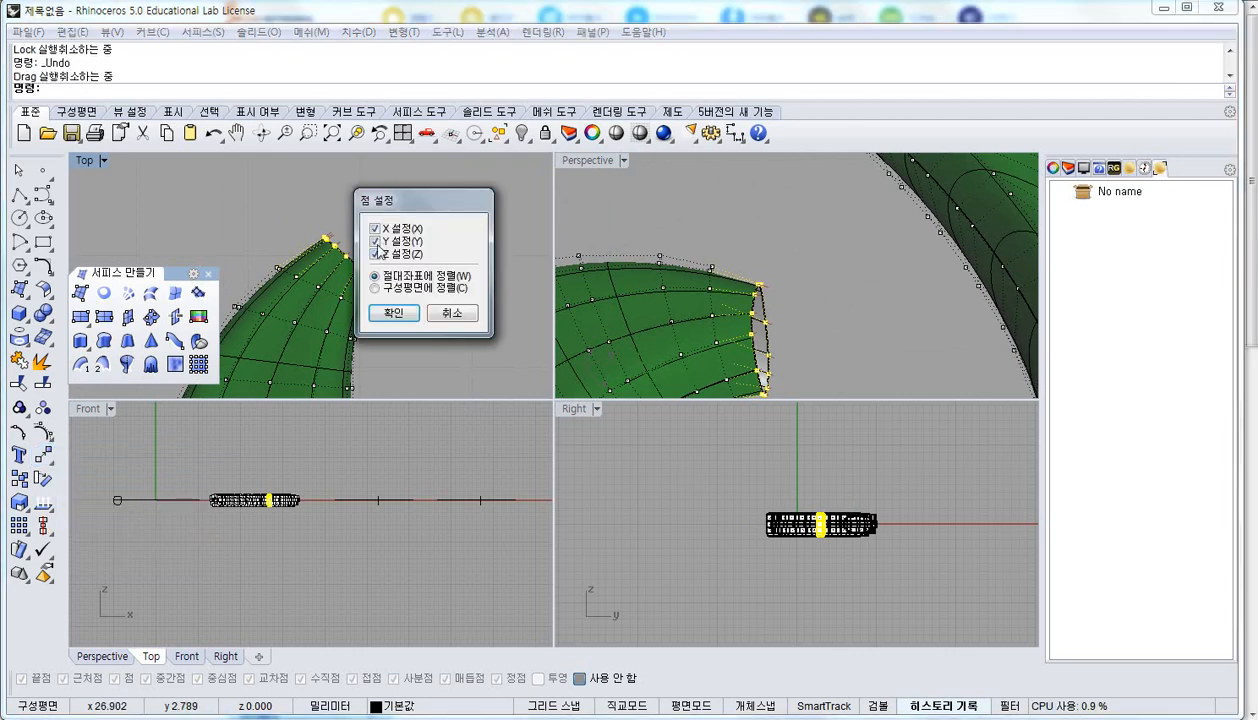
pyautogui.click(390, 312)
pyautogui.click(360, 233)
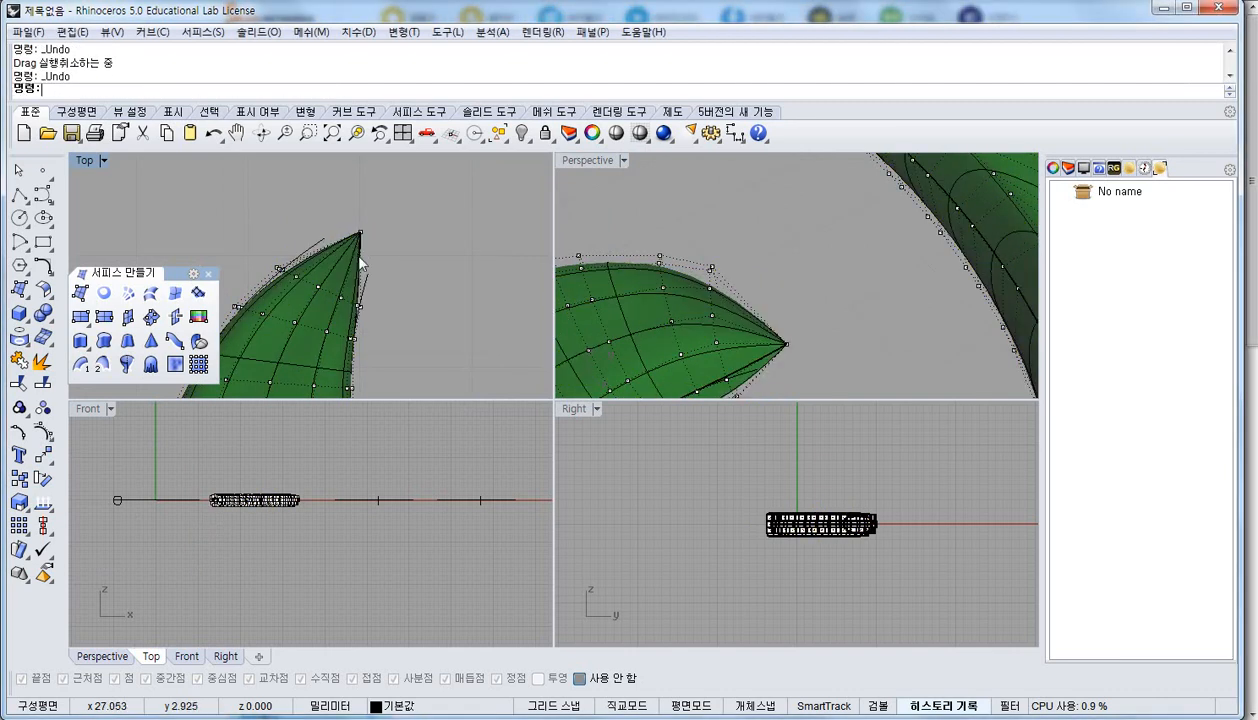
pyautogui.moveTo(864, 329); pyautogui.dragTo(748, 266, button='right')
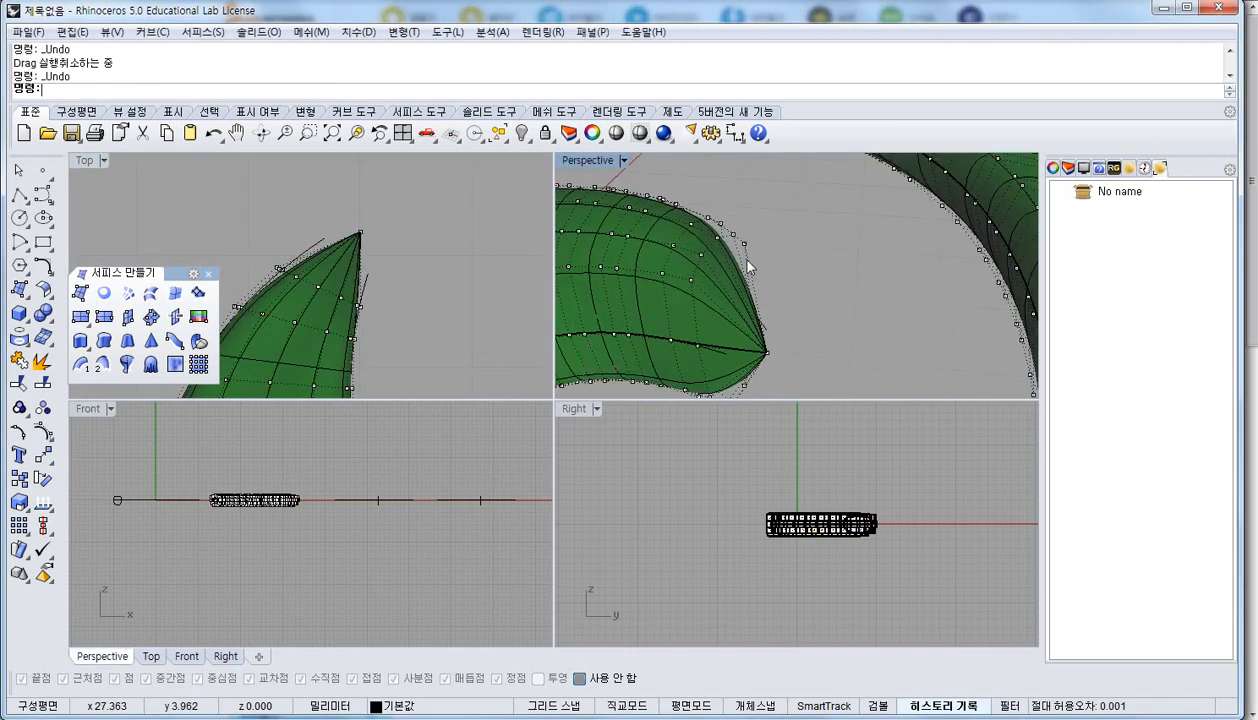
# Select the collapsed tip points and move them back level with the neighbouring row to round off the end
pyautogui.hotkey('ctrl', 'z')
pyautogui.click(357, 229)
pyautogui.scroll(4, 356, 227)
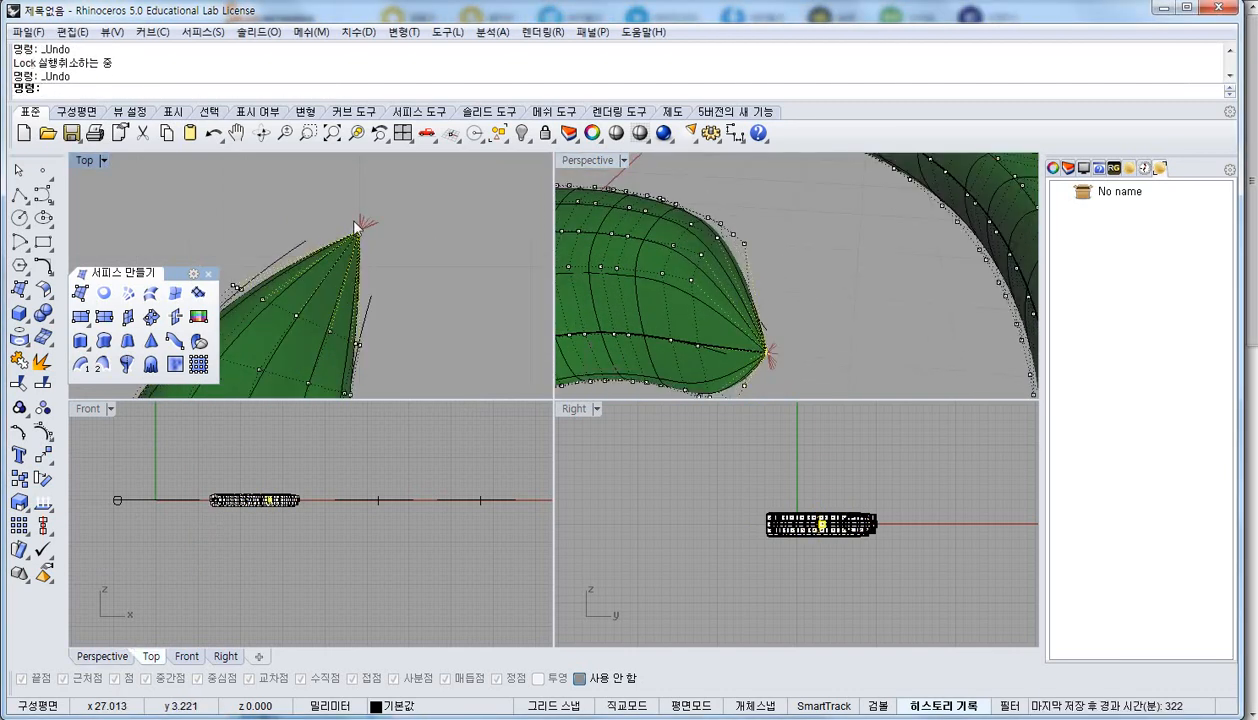
pyautogui.hotkey('ctrl', 'z')
pyautogui.hotkey('ctrl', 'z')
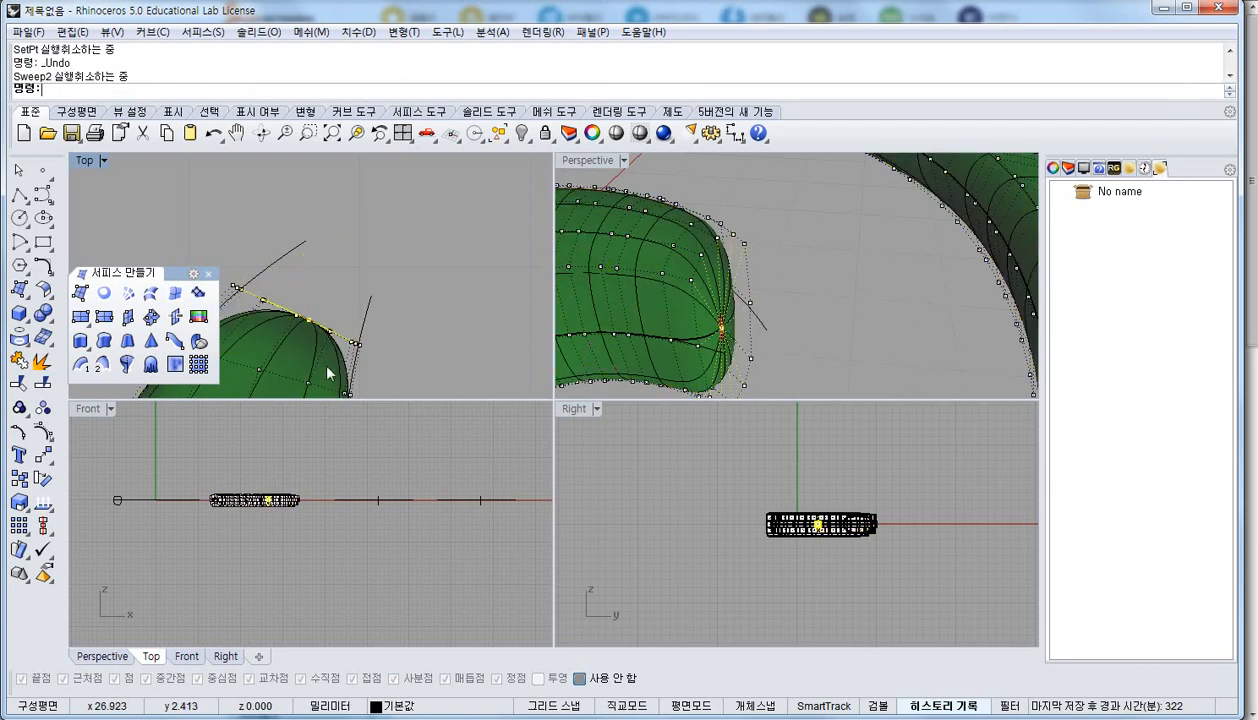
pyautogui.moveTo(712, 333)
pyautogui.mouseDown(button='right')
pyautogui.moveTo(632, 219)
pyautogui.moveTo(680, 303)
pyautogui.moveTo(730, 323)
pyautogui.mouseUp(button='right')
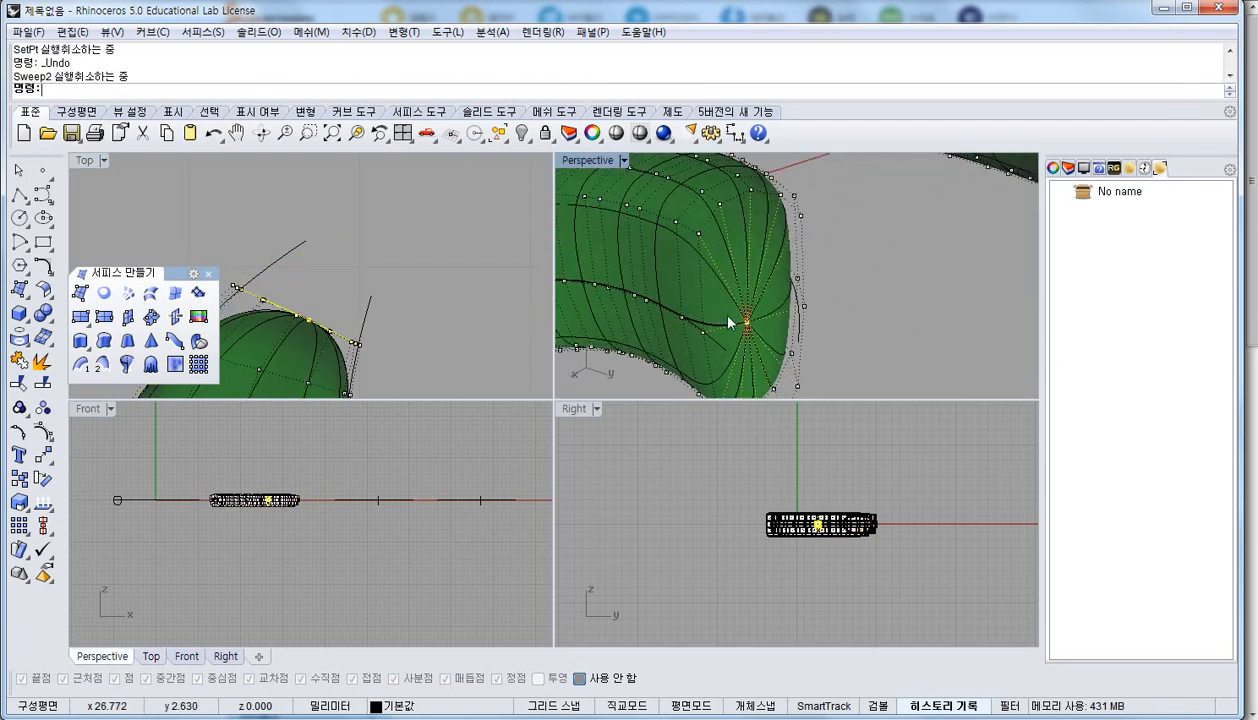
# Shift the collapsed tip points slightly upward on the rounded end in the perspective view and check the spiral's shape
pyautogui.moveTo(744, 320); pyautogui.dragTo(746, 321)
pyautogui.hotkey('ctrl', 'z')
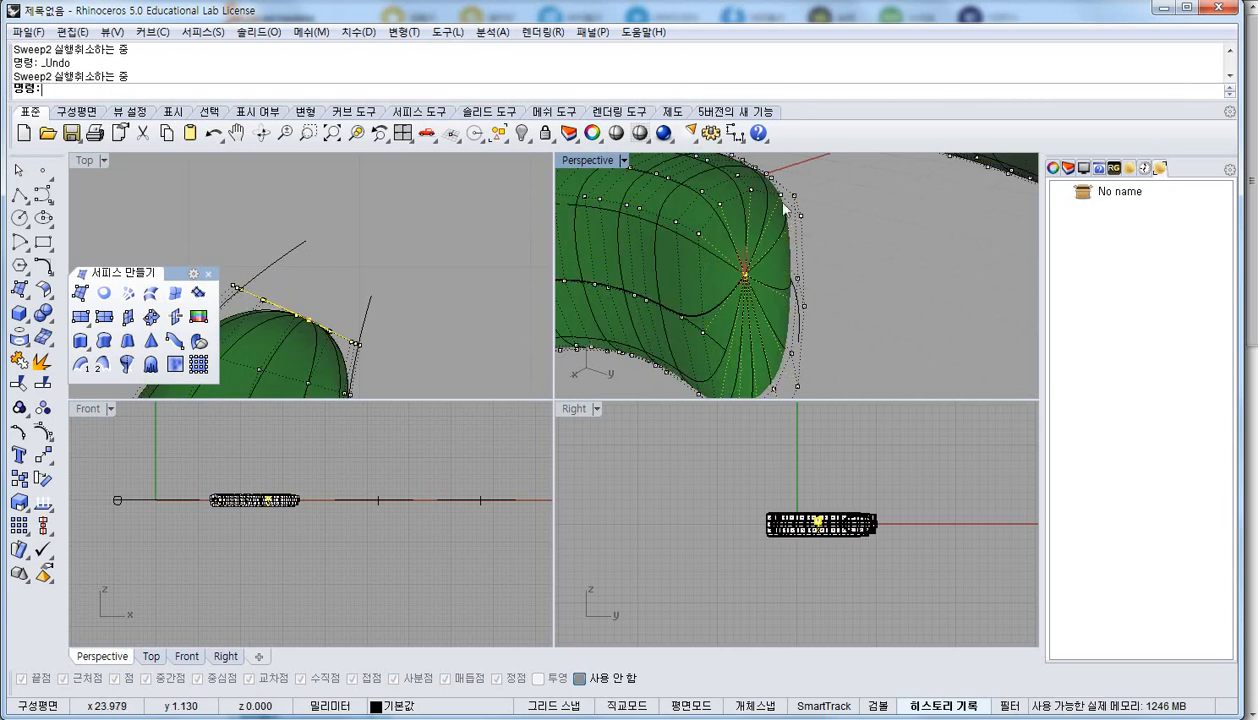
pyautogui.moveTo(697, 259); pyautogui.dragTo(815, 204, button='right')
pyautogui.scroll(-6, 797, 246)
pyautogui.moveTo(735, 246); pyautogui.dragTo(788, 300, button='right')
pyautogui.scroll(-6, 788, 300)
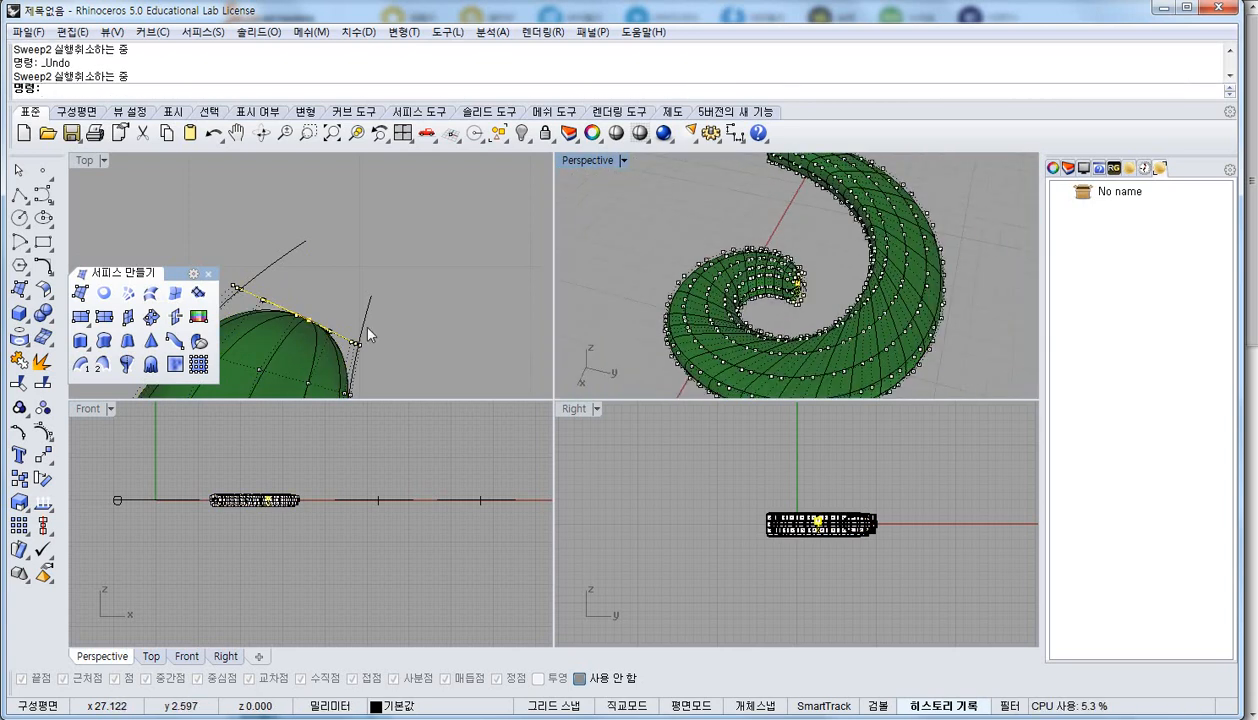
# Clear the point selection and turn off the swept surface's control points
pyautogui.moveTo(369, 328); pyautogui.dragTo(393, 234, button='right')
pyautogui.scroll(-6, 393, 234)
pyautogui.press('Escape')
pyautogui.press('Escape')
pyautogui.moveTo(466, 298); pyautogui.dragTo(393, 231, button='right')
pyautogui.scroll(-5, 393, 231)
pyautogui.scroll(-8, 394, 231)
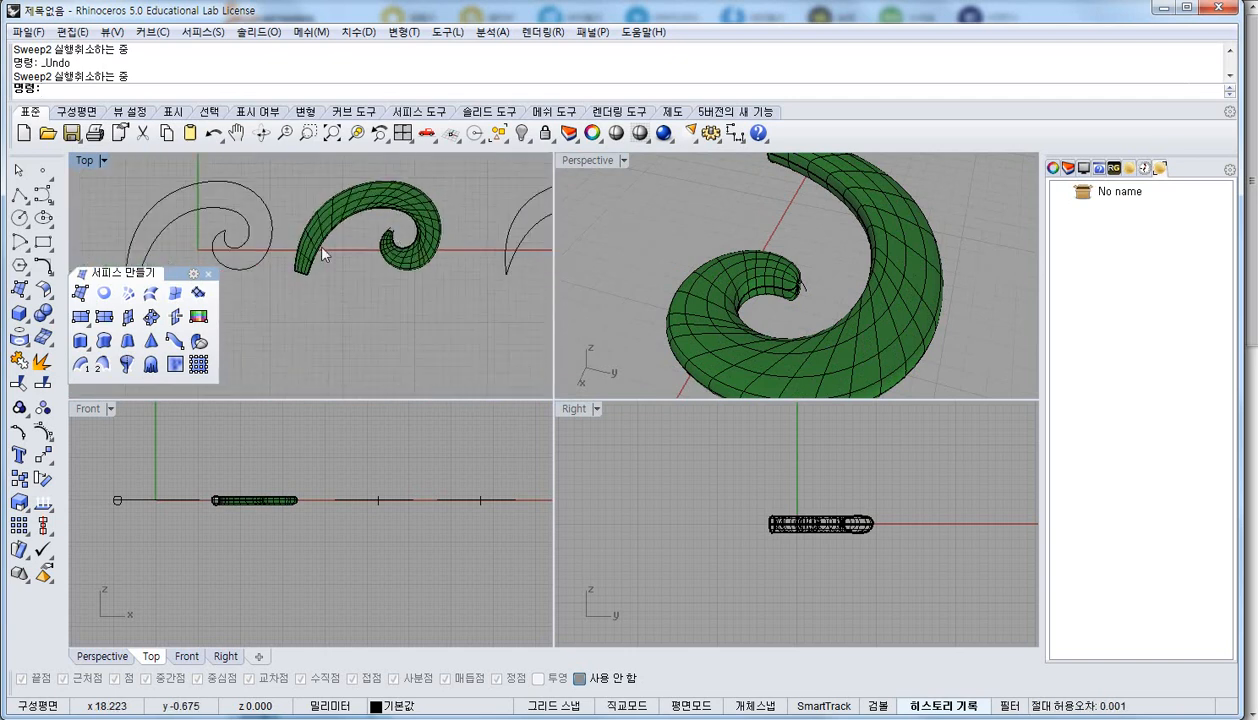
# Maximize the top view and examine how the isocurves run along the swept spiral surface
pyautogui.moveTo(332, 264); pyautogui.dragTo(359, 315, button='right')
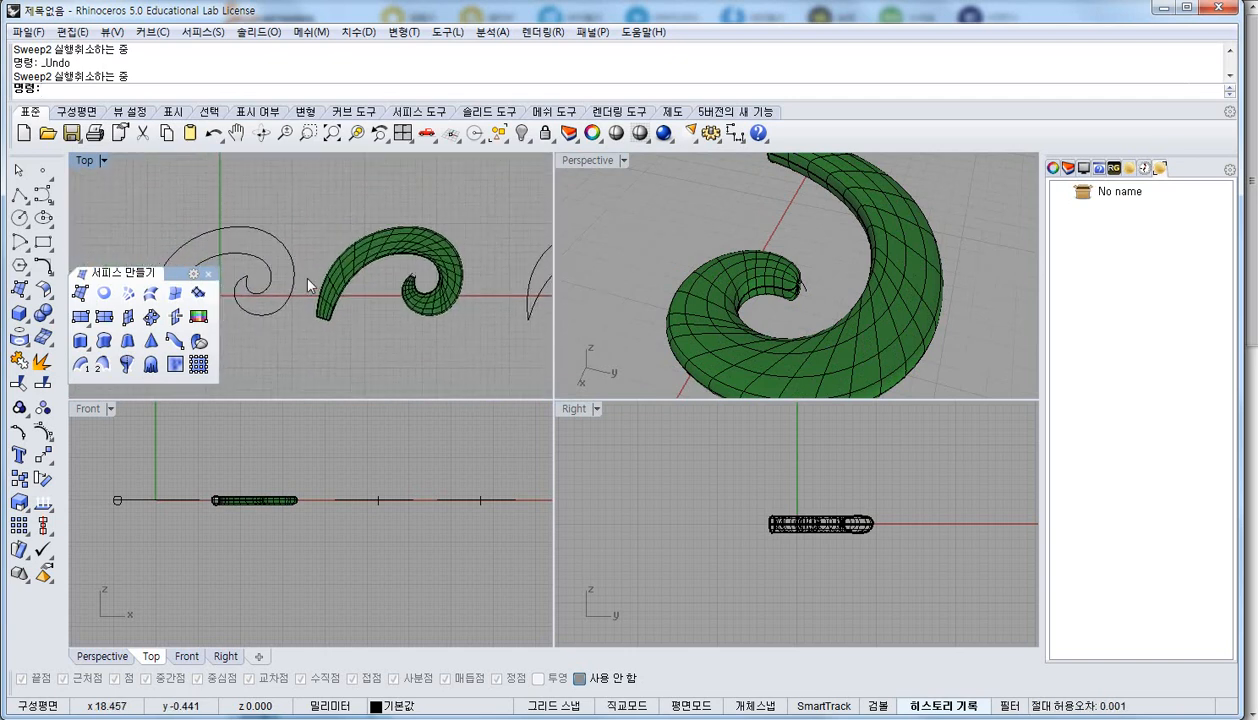
pyautogui.doubleClick(86, 159)
pyautogui.scroll(2, 690, 322)
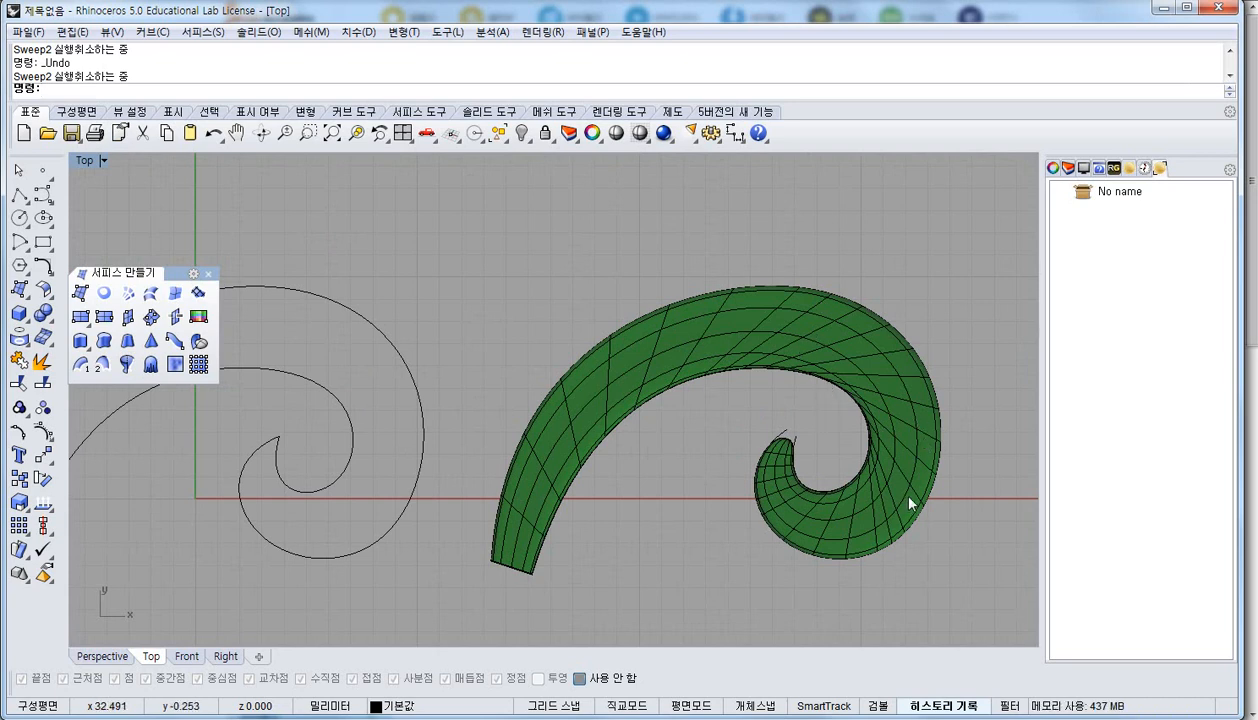
pyautogui.scroll(3, 886, 464)
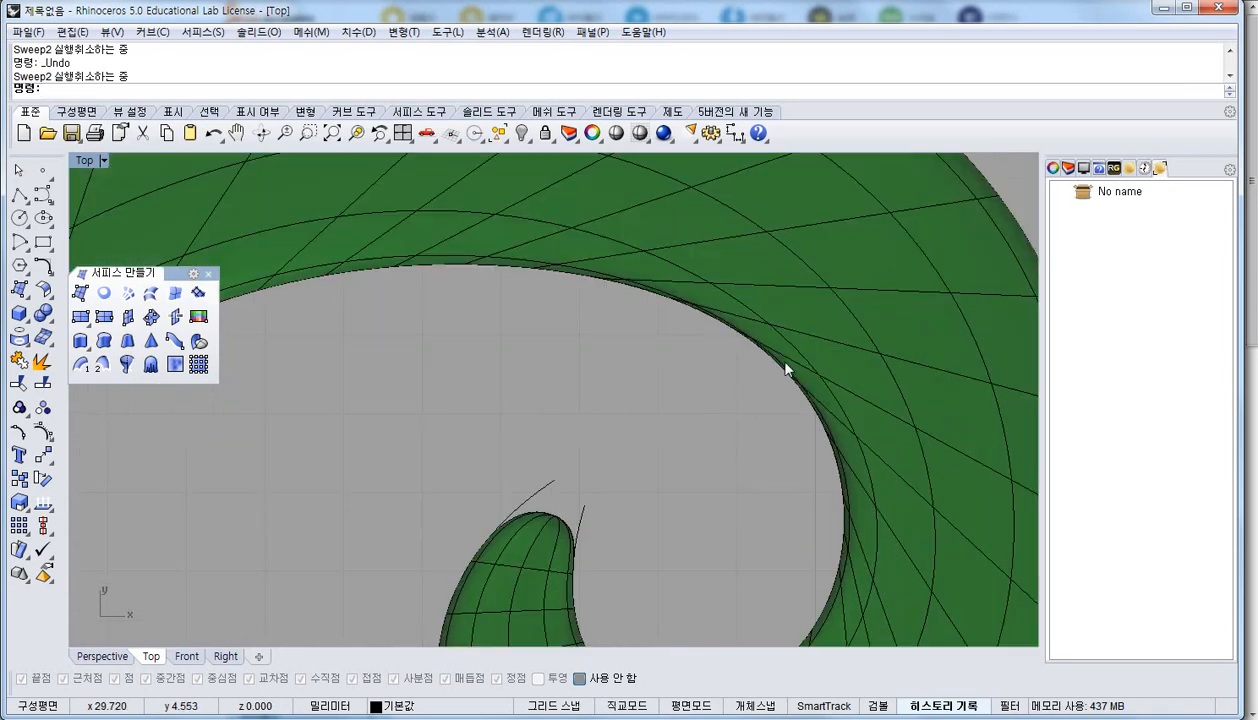
pyautogui.scroll(-2, 683, 349)
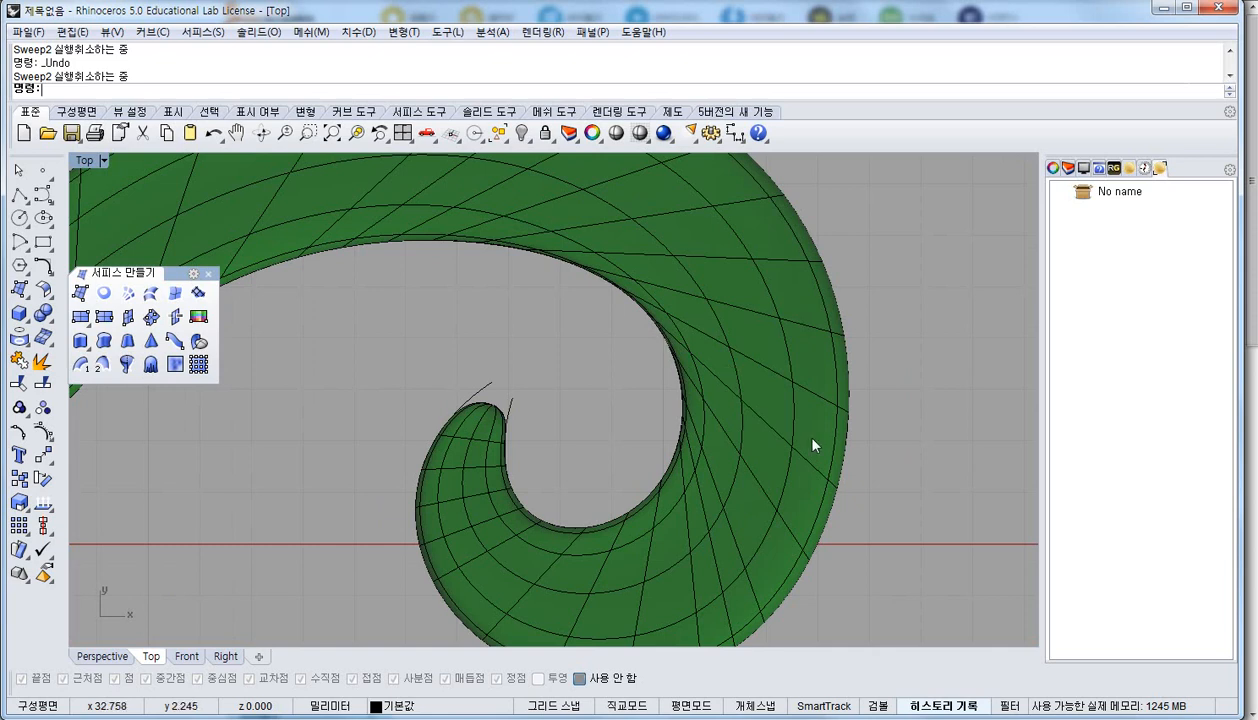
pyautogui.scroll(-2, 826, 452)
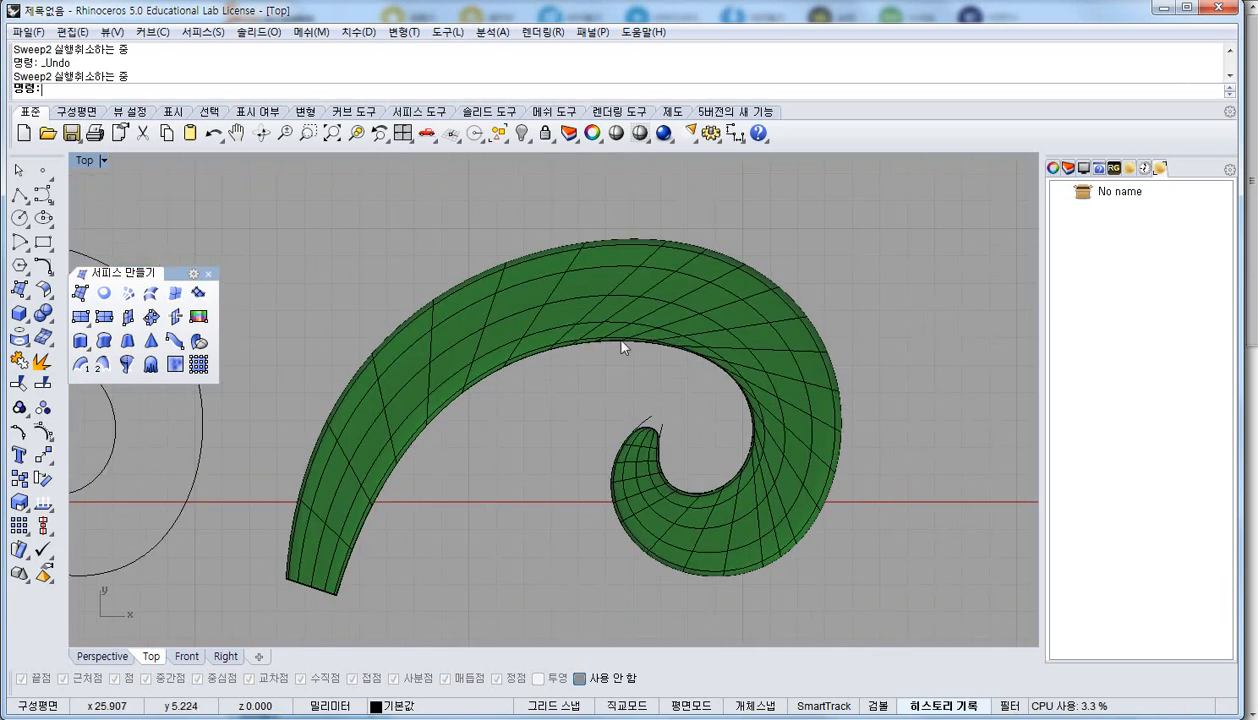
# Remove the swept surface from the open-tipped spiral curves and clear the selection
pyautogui.hotkey('ctrl', 'z')
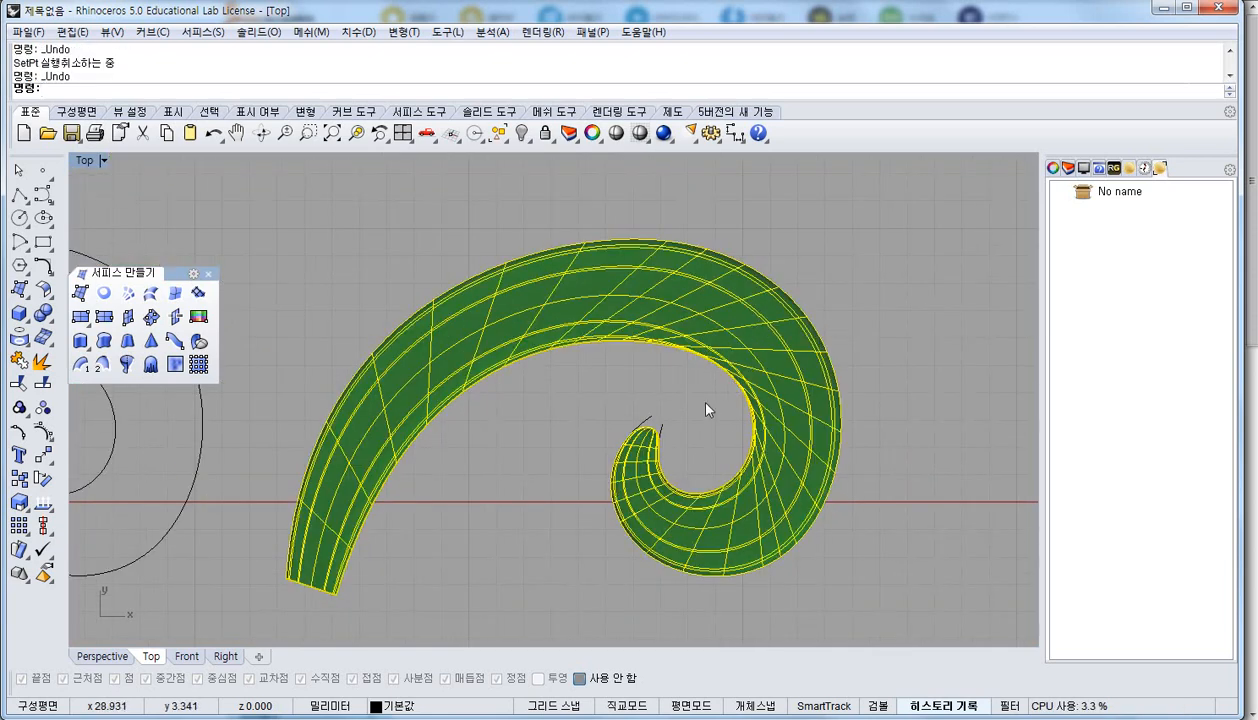
pyautogui.hotkey('ctrl', 'z')
pyautogui.moveTo(187, 527); pyautogui.dragTo(186, 524)
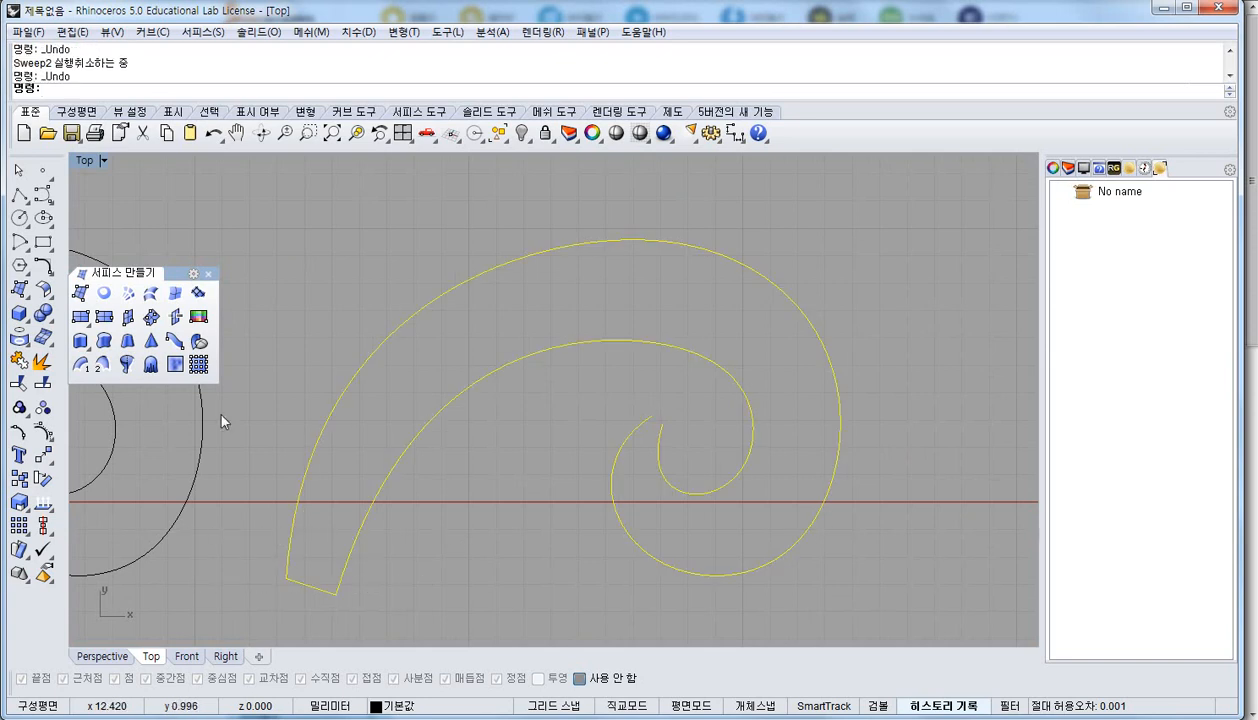
pyautogui.click(386, 502)
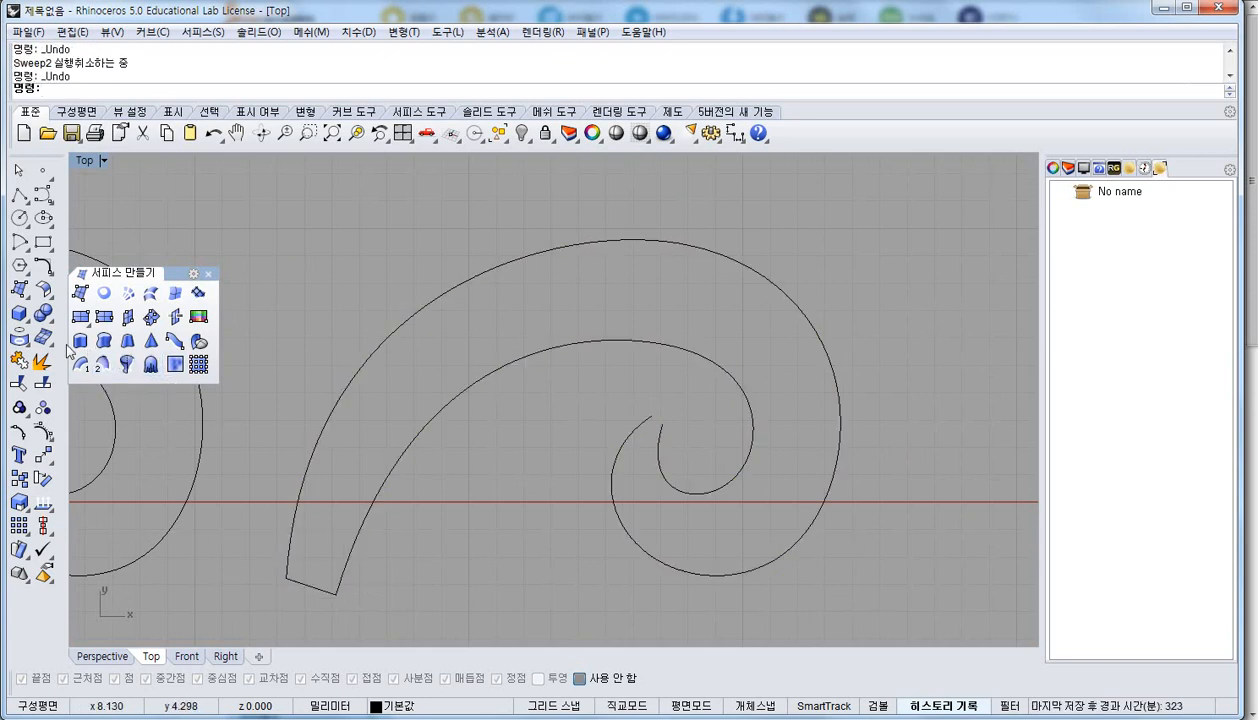
# Start a two-rail sweep with the two open-tipped spiral curves as rails and the closed curve at their base as profile
pyautogui.click(103, 365)
pyautogui.click(296, 486)
pyautogui.click(354, 500)
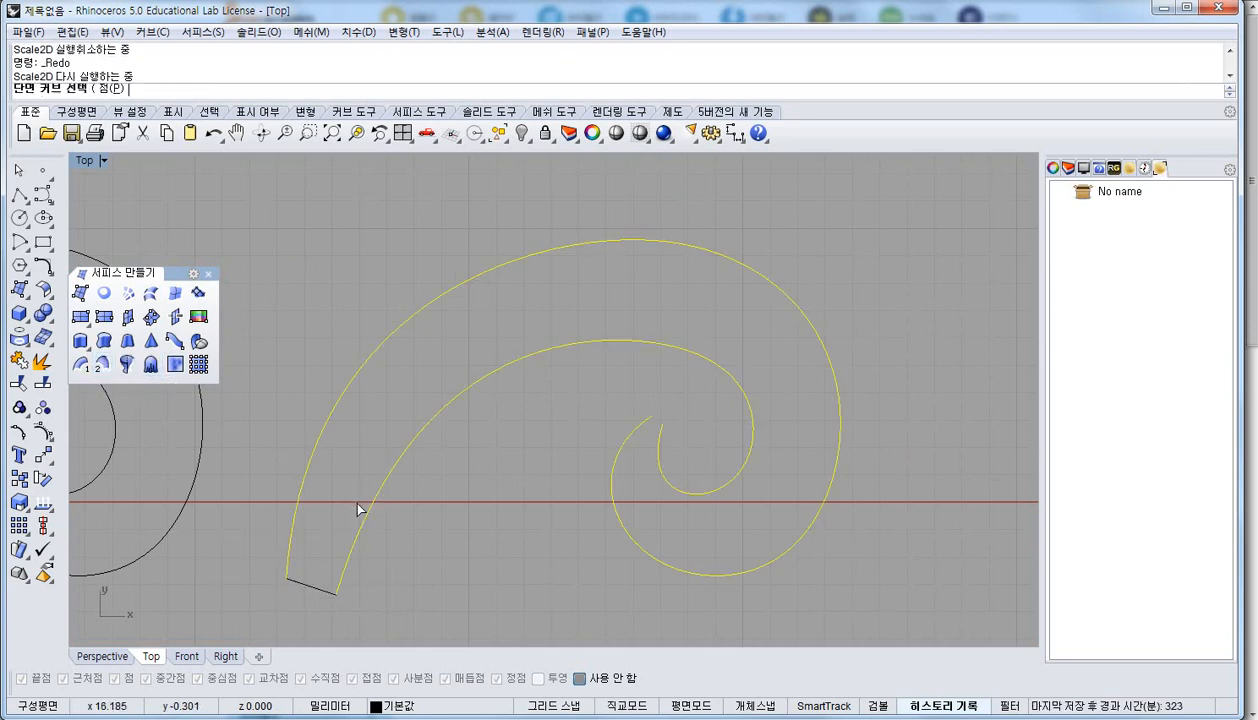
pyautogui.click(307, 587)
pyautogui.press('Return')
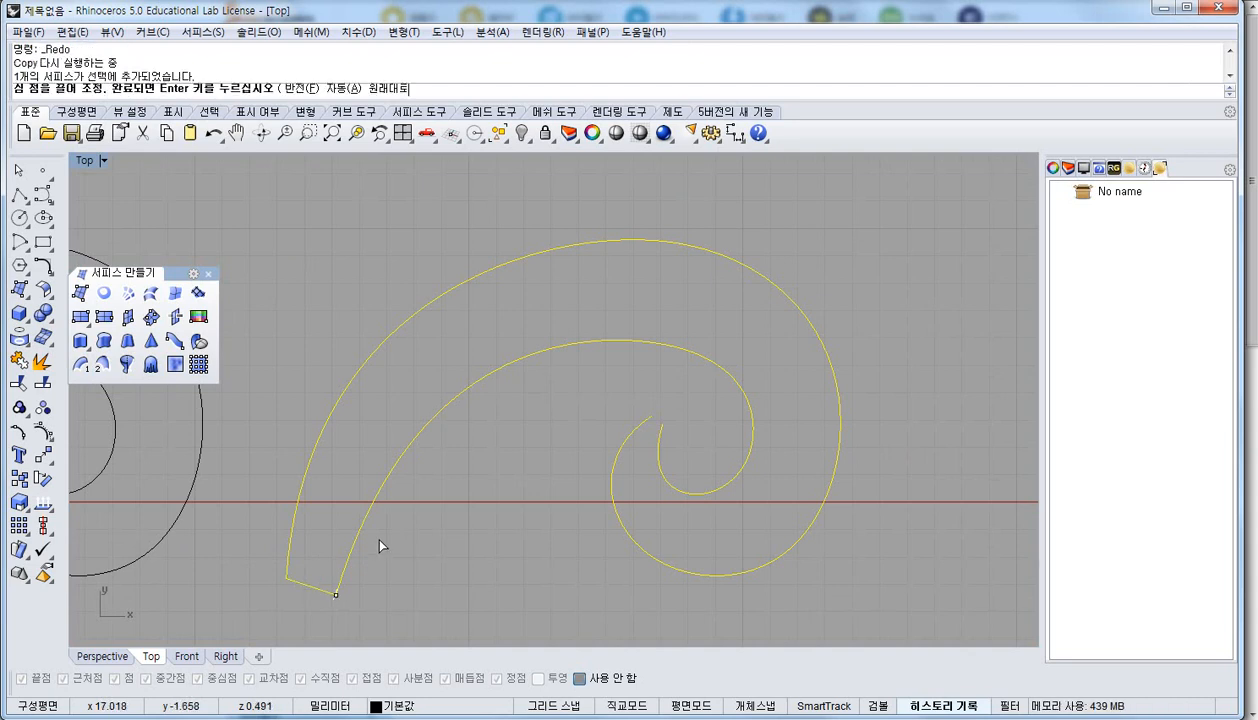
pyautogui.press('Return')
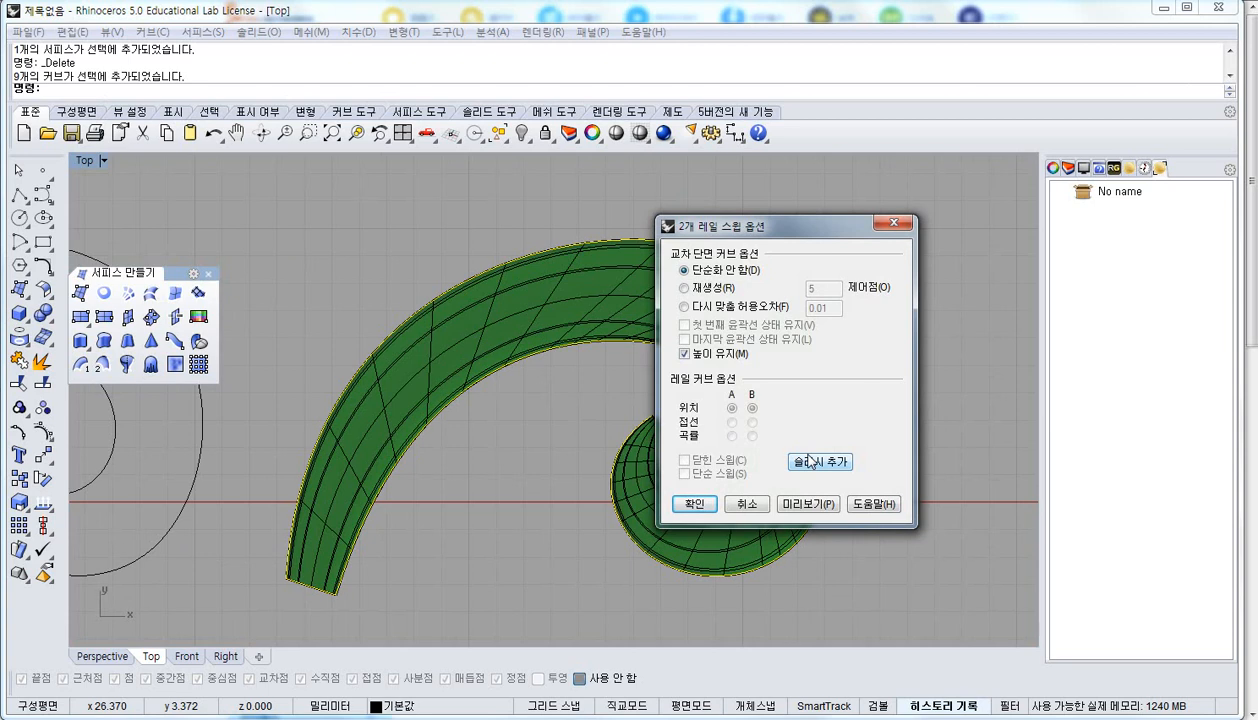
# Add a slash between the two rails across the spiral's outer arm, re-enabling object snaps while placing it
pyautogui.click(811, 461)
pyautogui.click(381, 286)
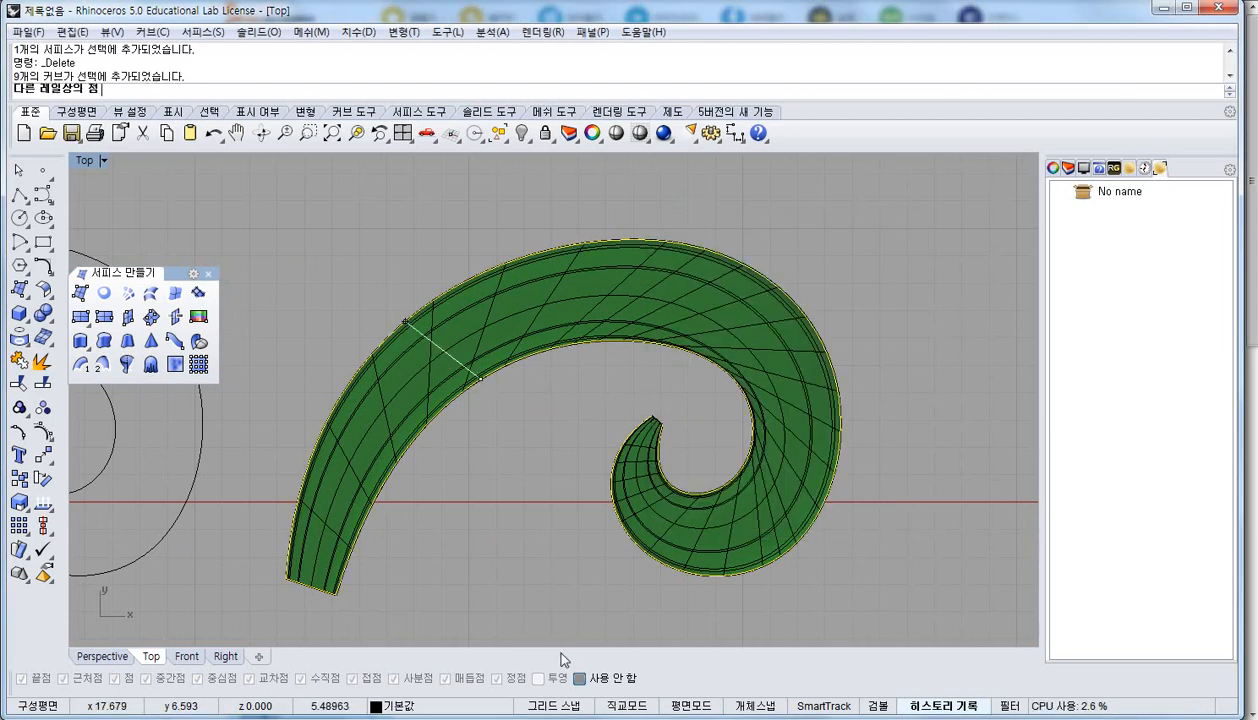
pyautogui.click(582, 676)
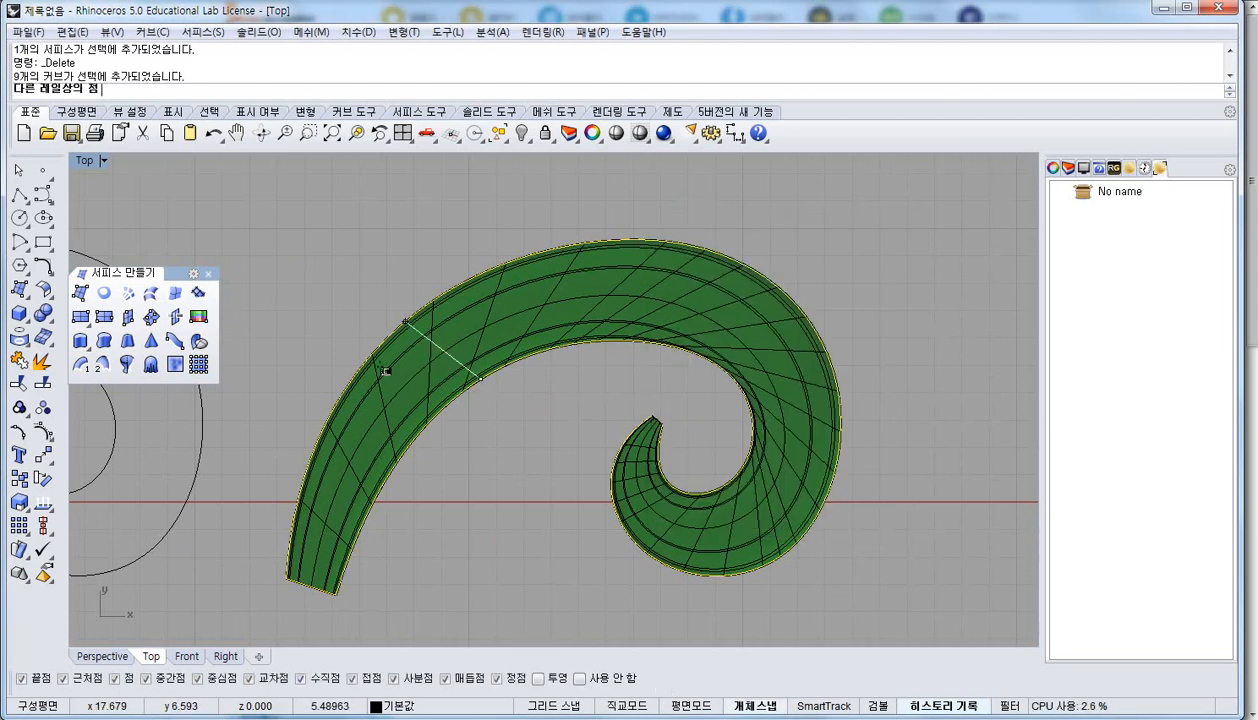
pyautogui.click(425, 301)
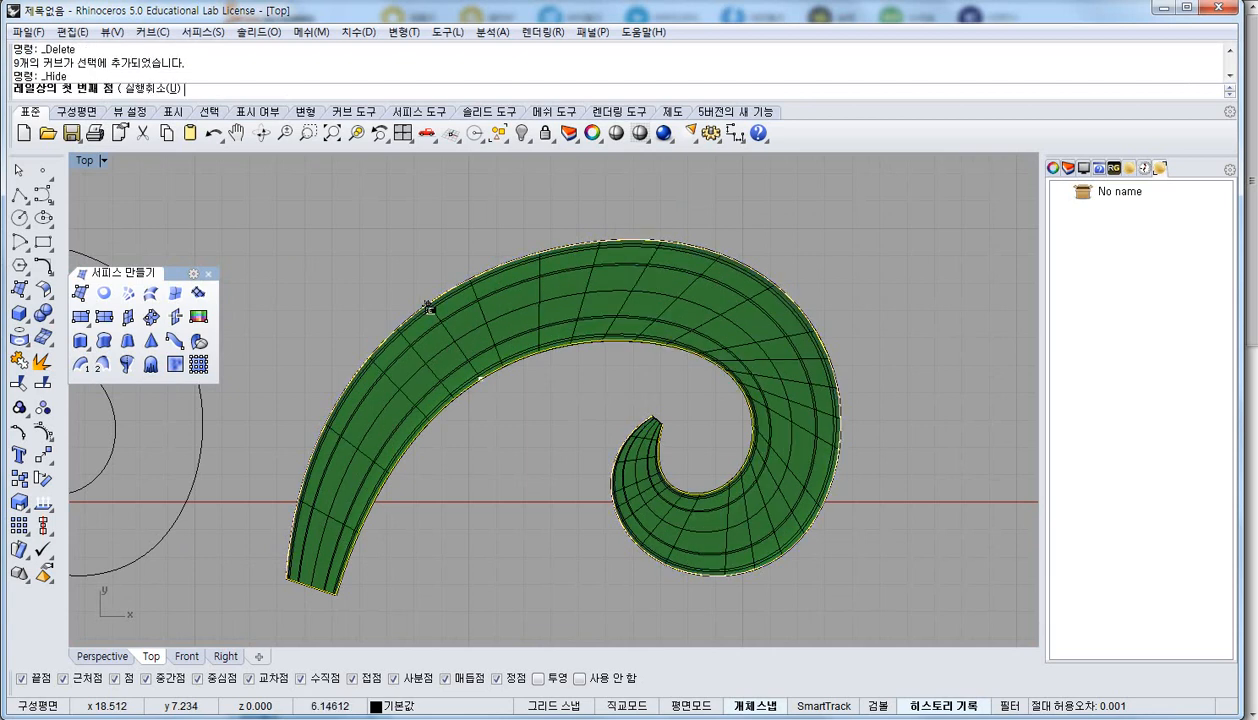
# Add more slashes between the rails around the curl and near the tip, and complete the two-rail sweep
pyautogui.click(729, 373)
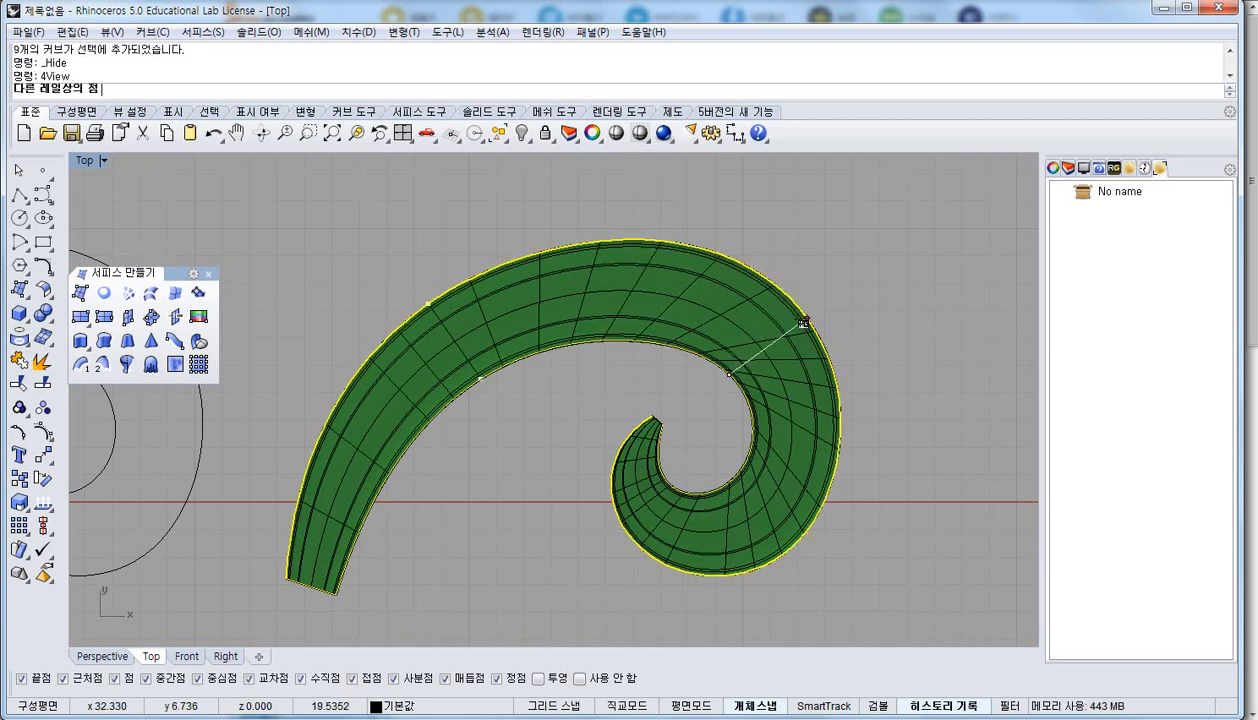
pyautogui.click(804, 322)
pyautogui.click(734, 480)
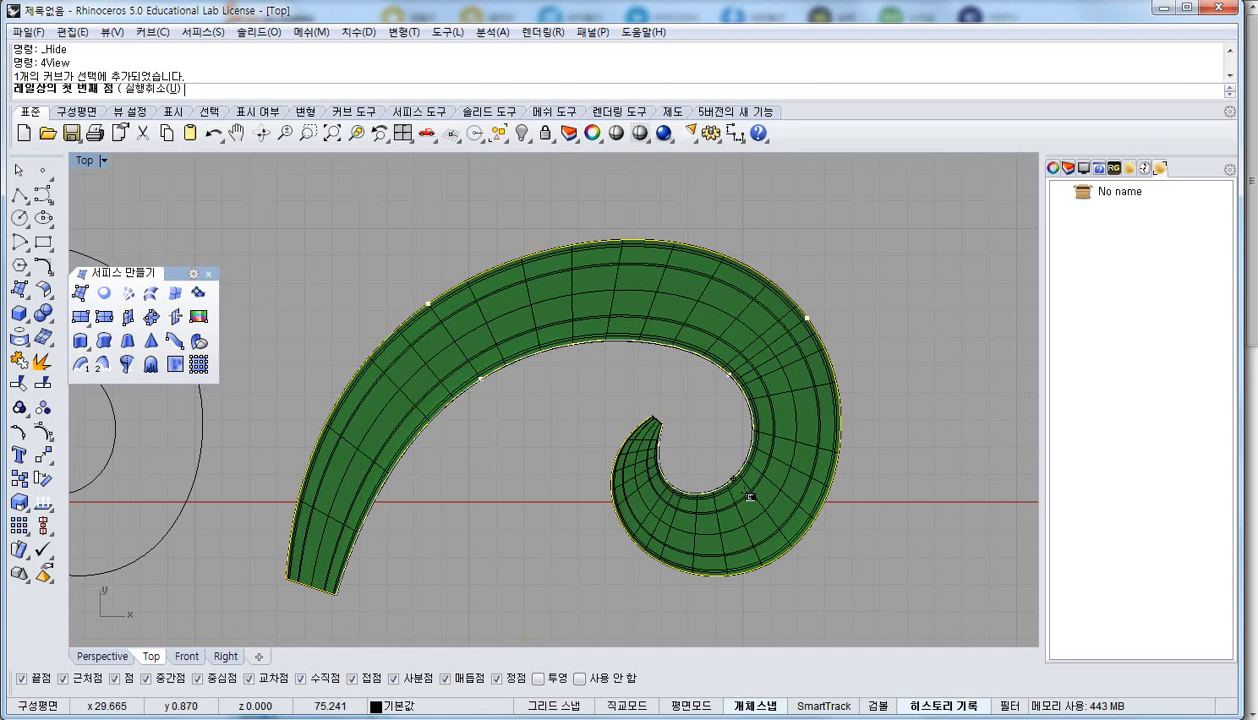
pyautogui.click(806, 543)
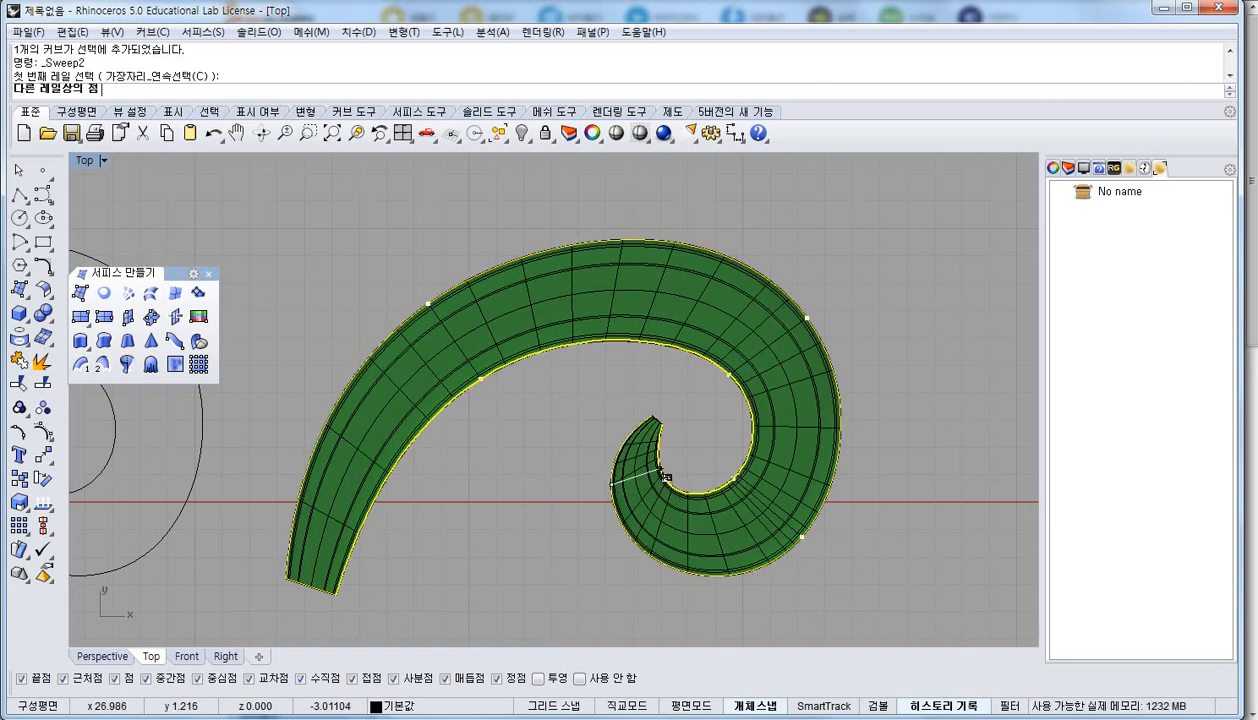
pyautogui.press('Return')
pyautogui.click(697, 508)
pyautogui.moveTo(421, 566); pyautogui.dragTo(354, 522, button='right')
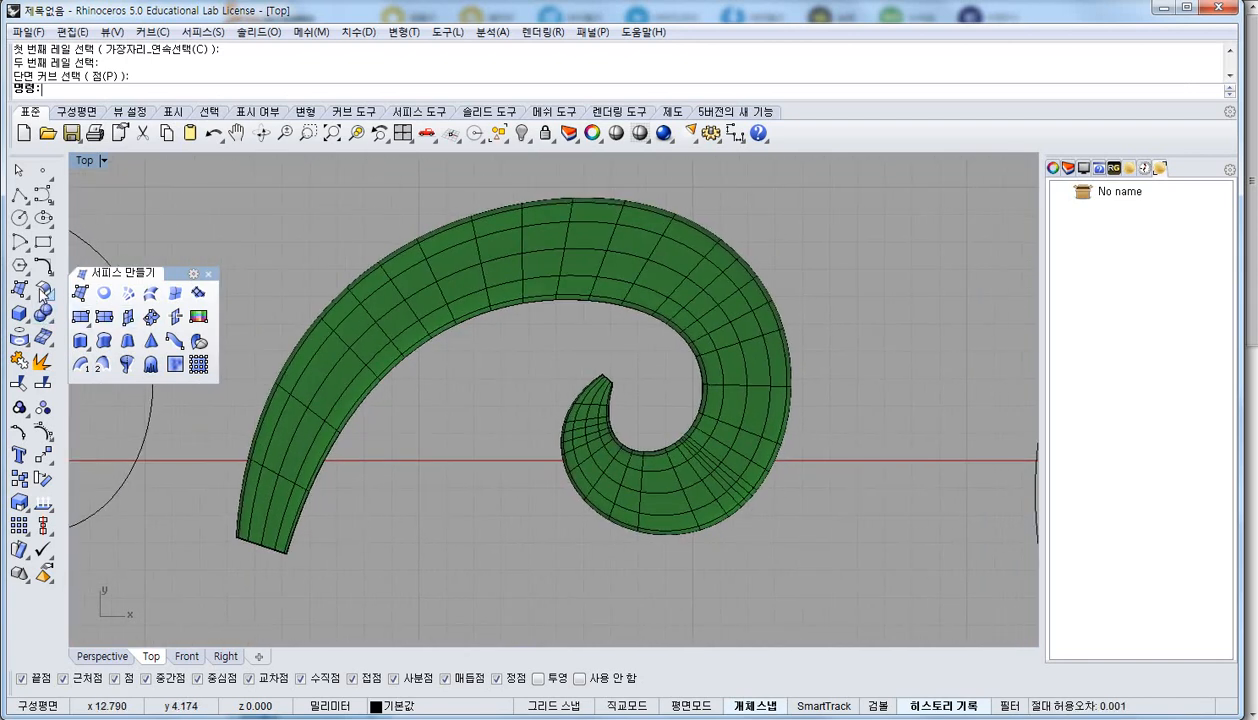
# Start removing V-direction knots from the swept surface, thinning them along the upper arm and the outer bend
pyautogui.click(43, 432)
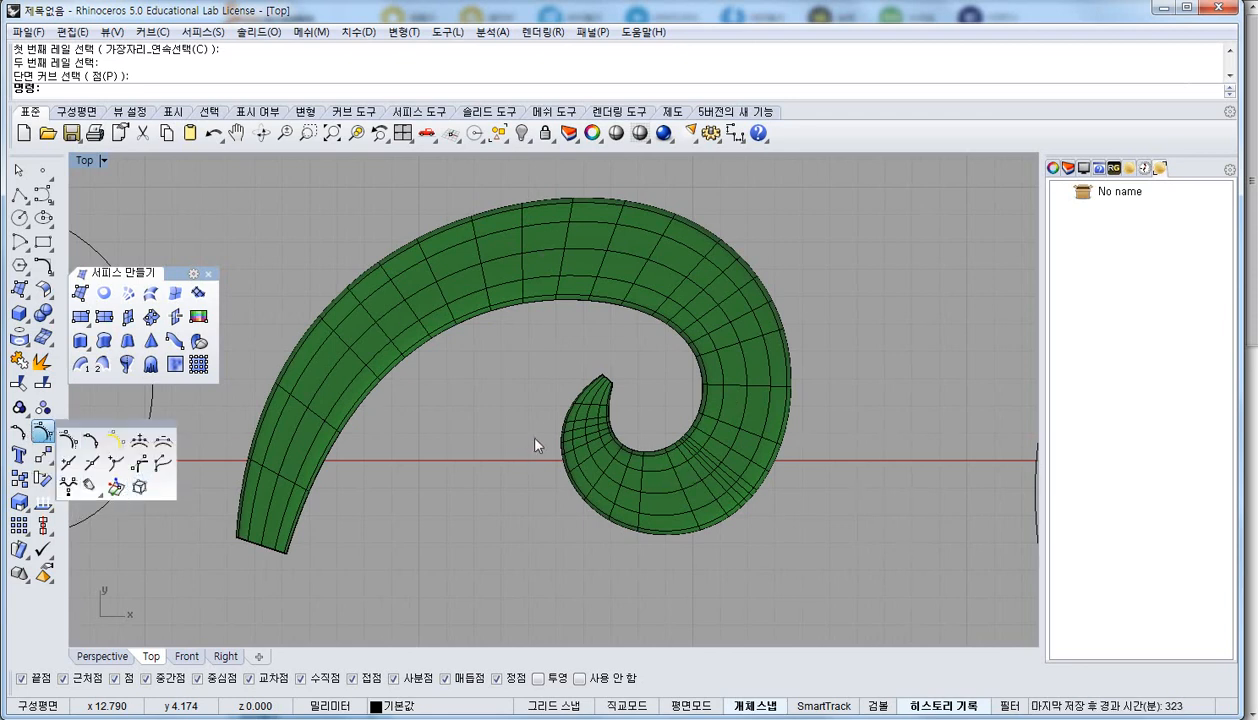
pyautogui.click(90, 463)
pyautogui.click(468, 286)
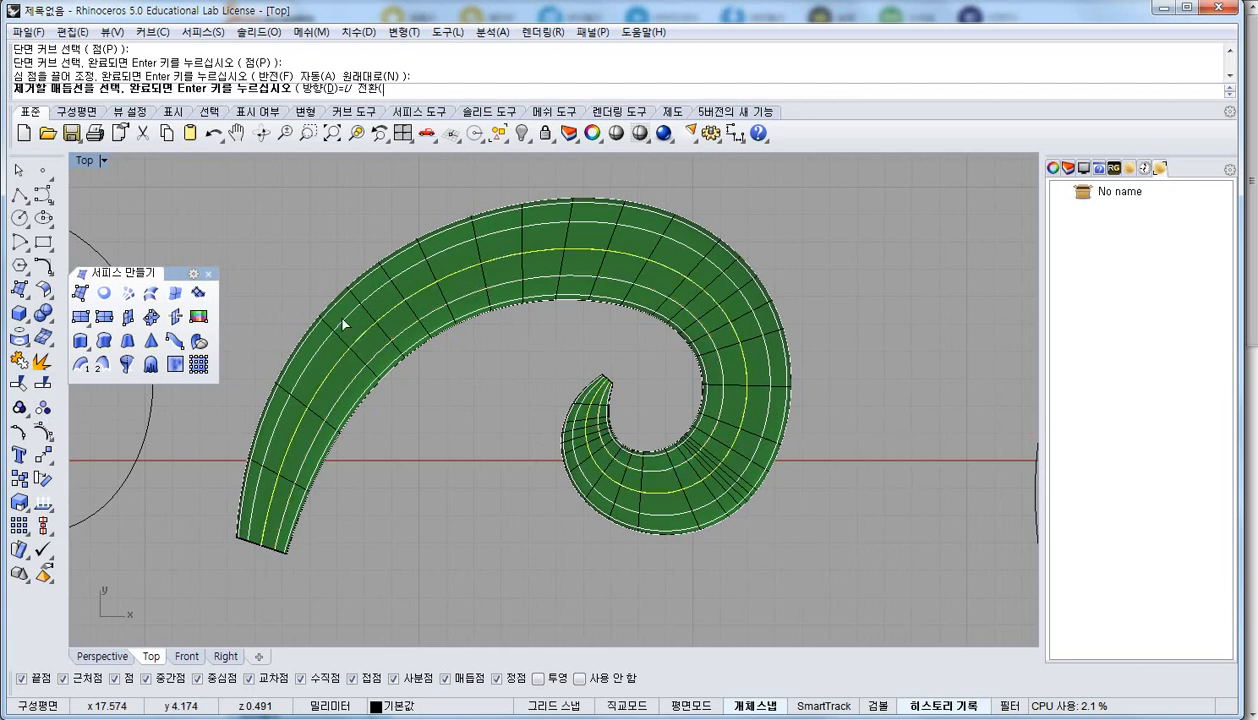
pyautogui.click(366, 89)
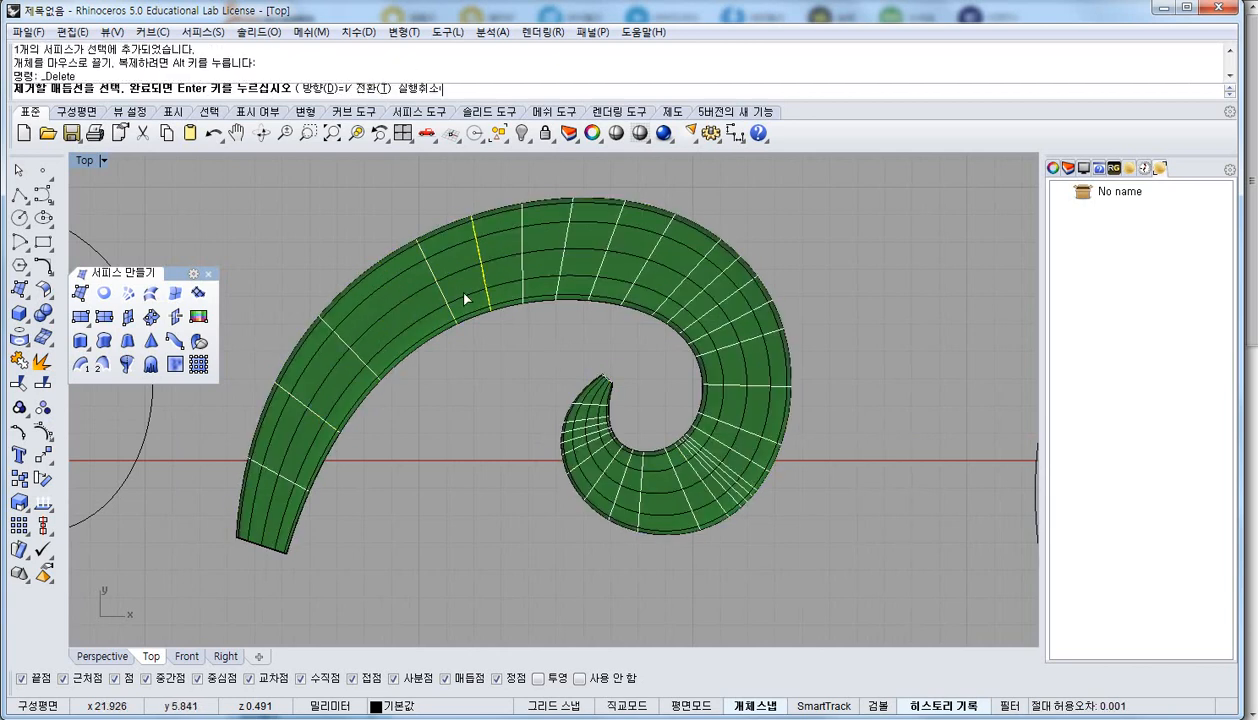
pyautogui.click(525, 266)
pyautogui.click(491, 272)
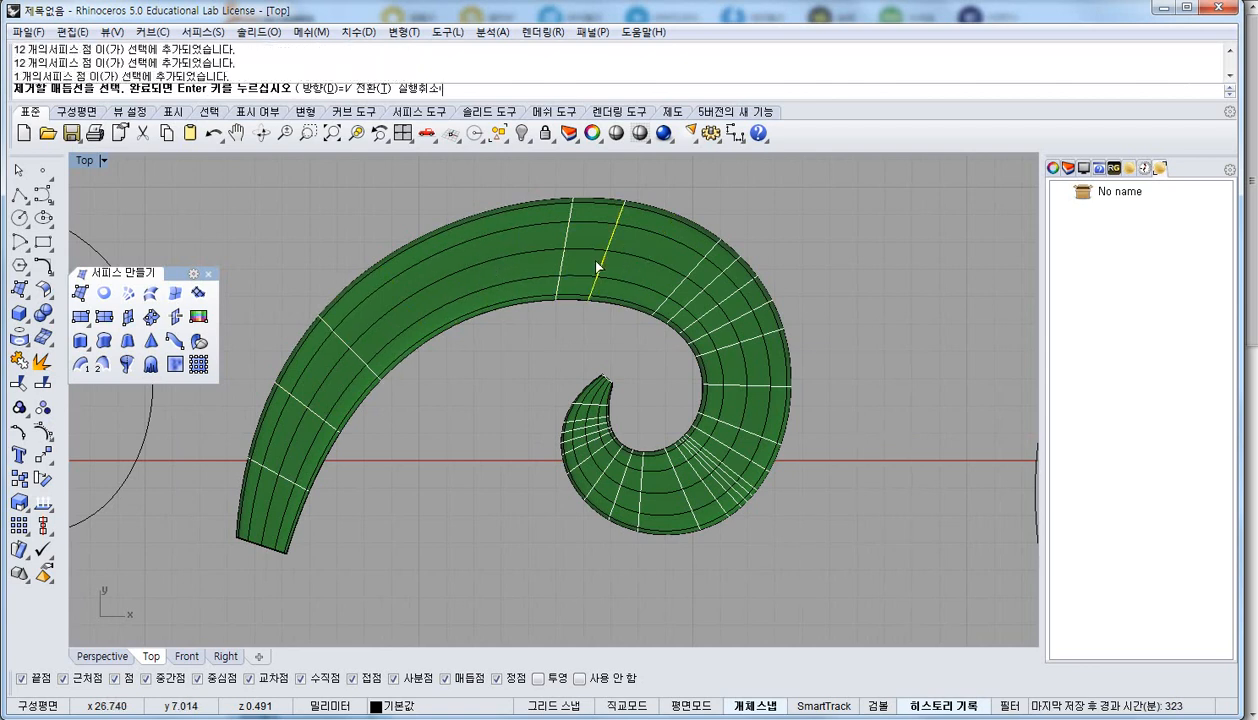
pyautogui.click(618, 270)
pyautogui.click(626, 270)
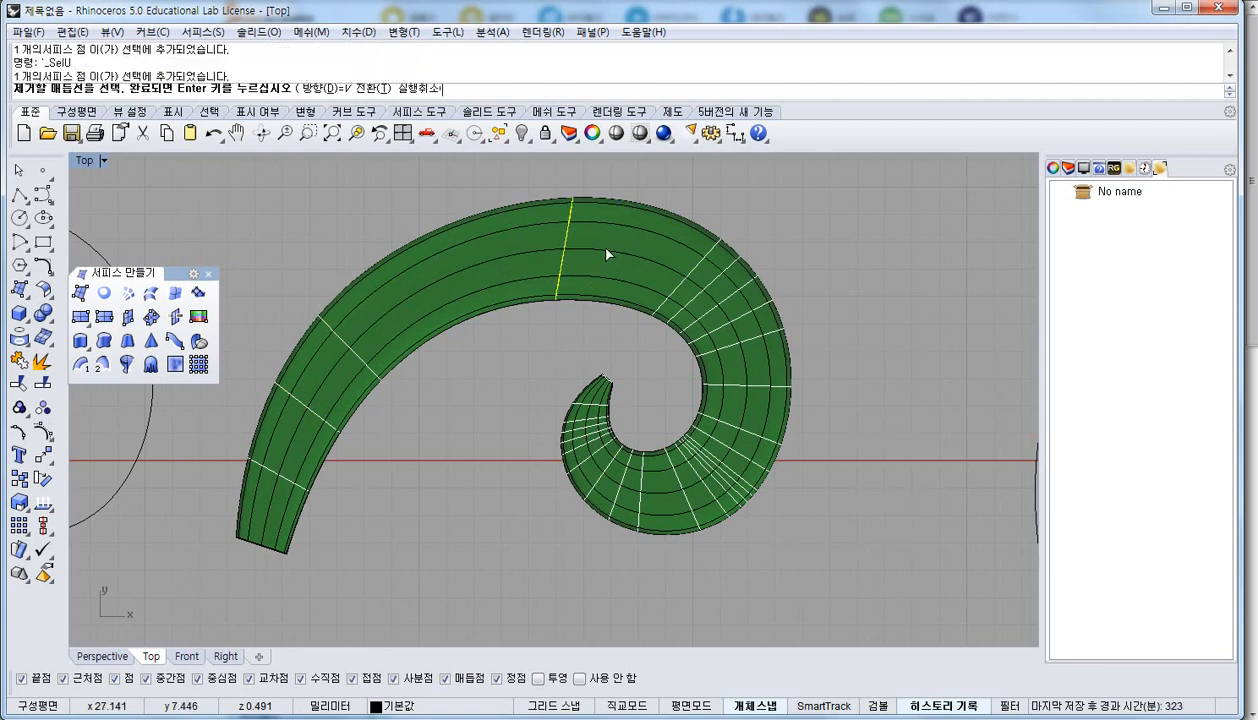
pyautogui.click(684, 271)
pyautogui.click(728, 314)
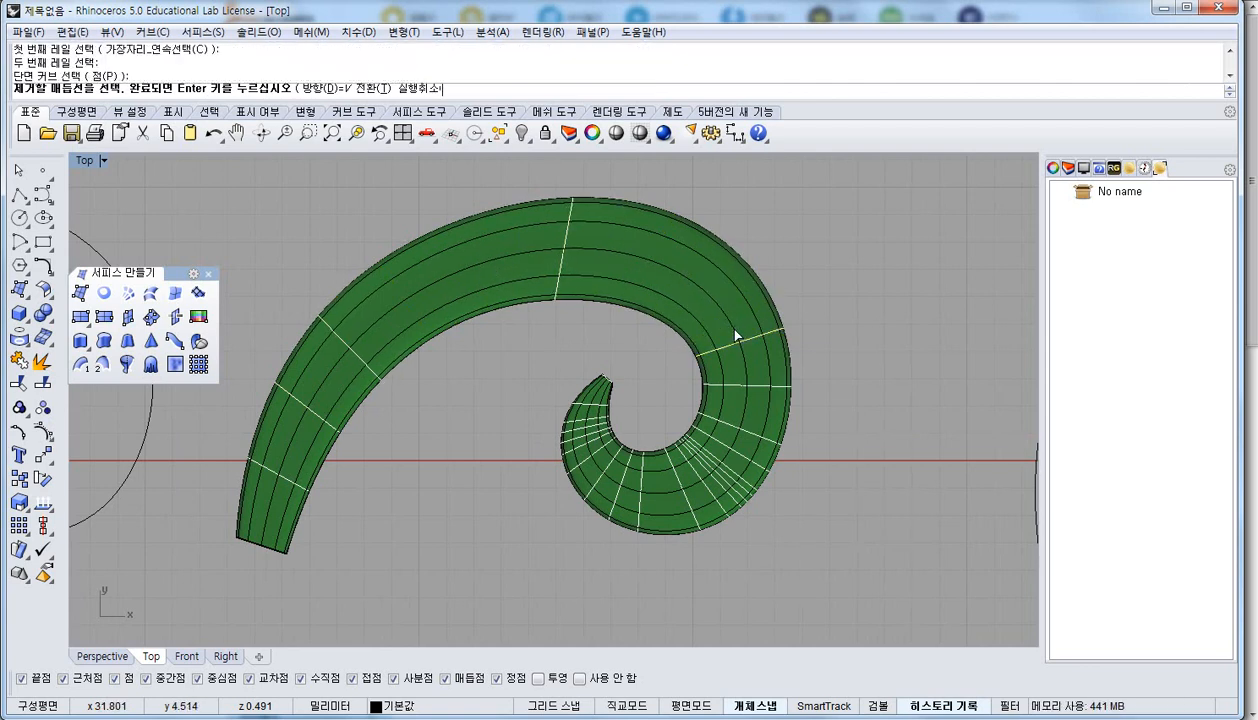
# Remove the crowded V-direction knots around the lower curl and toward the tip of the spiral surface
pyautogui.click(683, 471)
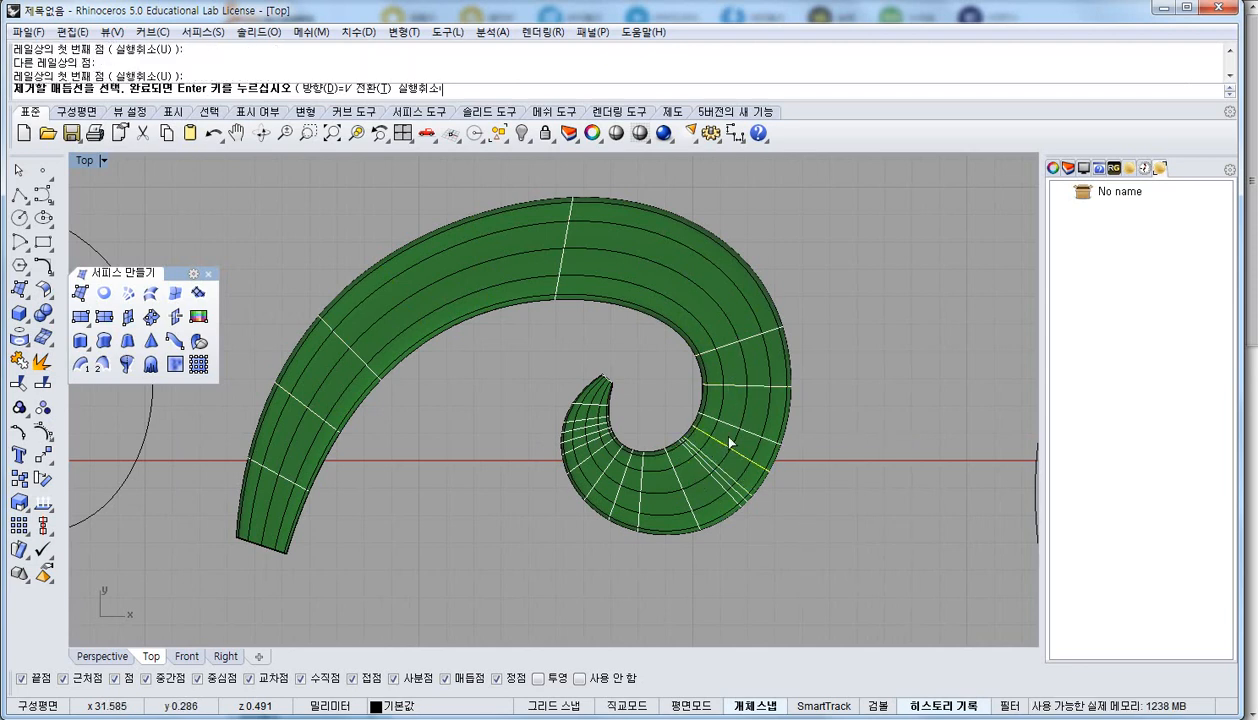
pyautogui.click(705, 468)
pyautogui.click(711, 465)
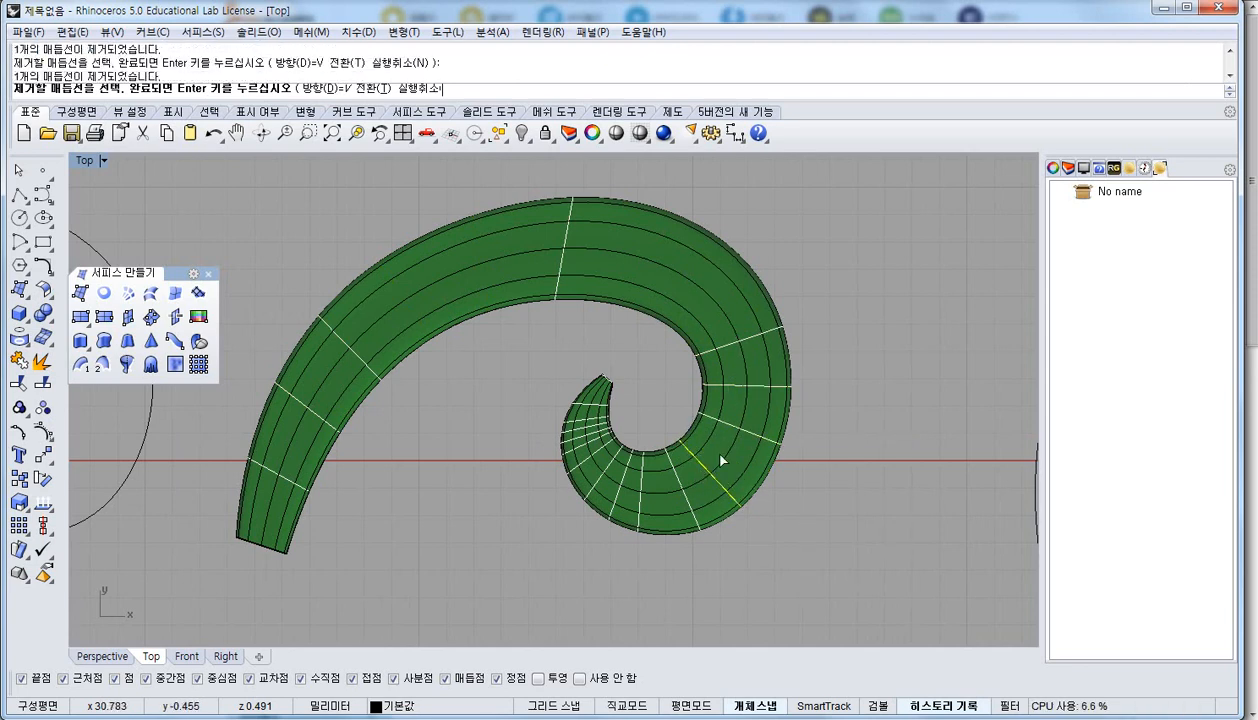
pyautogui.click(724, 457)
pyautogui.click(744, 383)
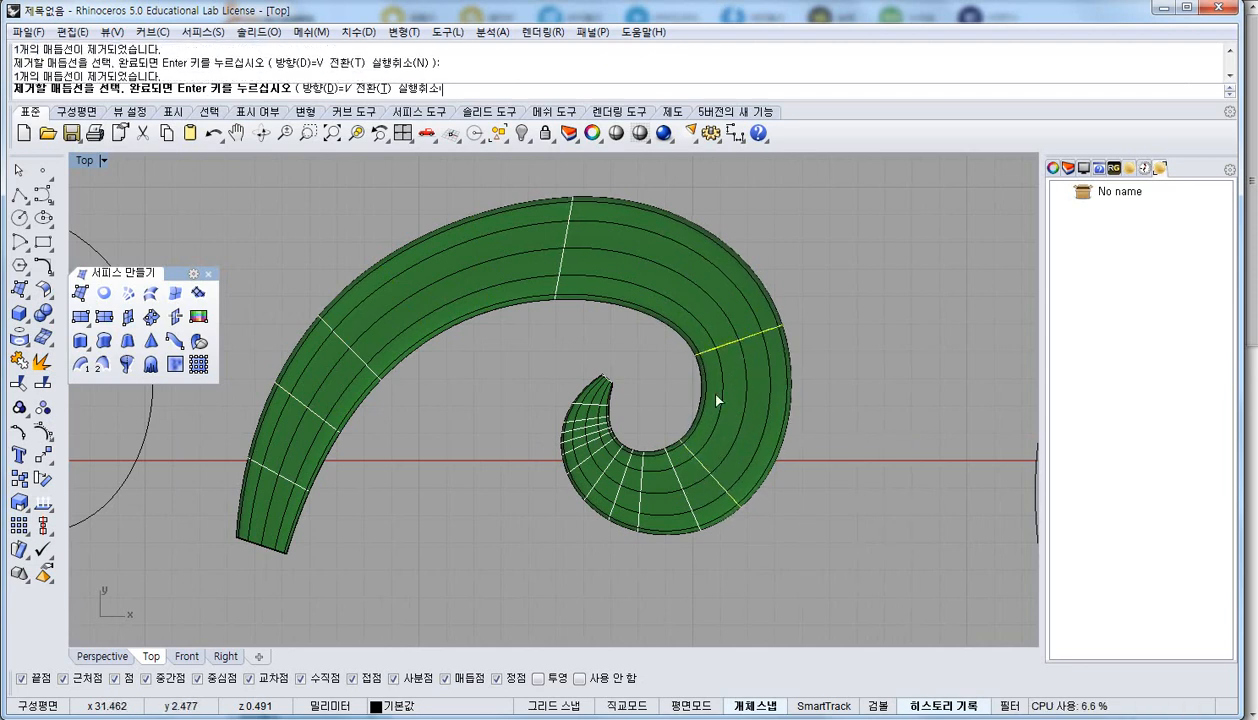
pyautogui.click(636, 481)
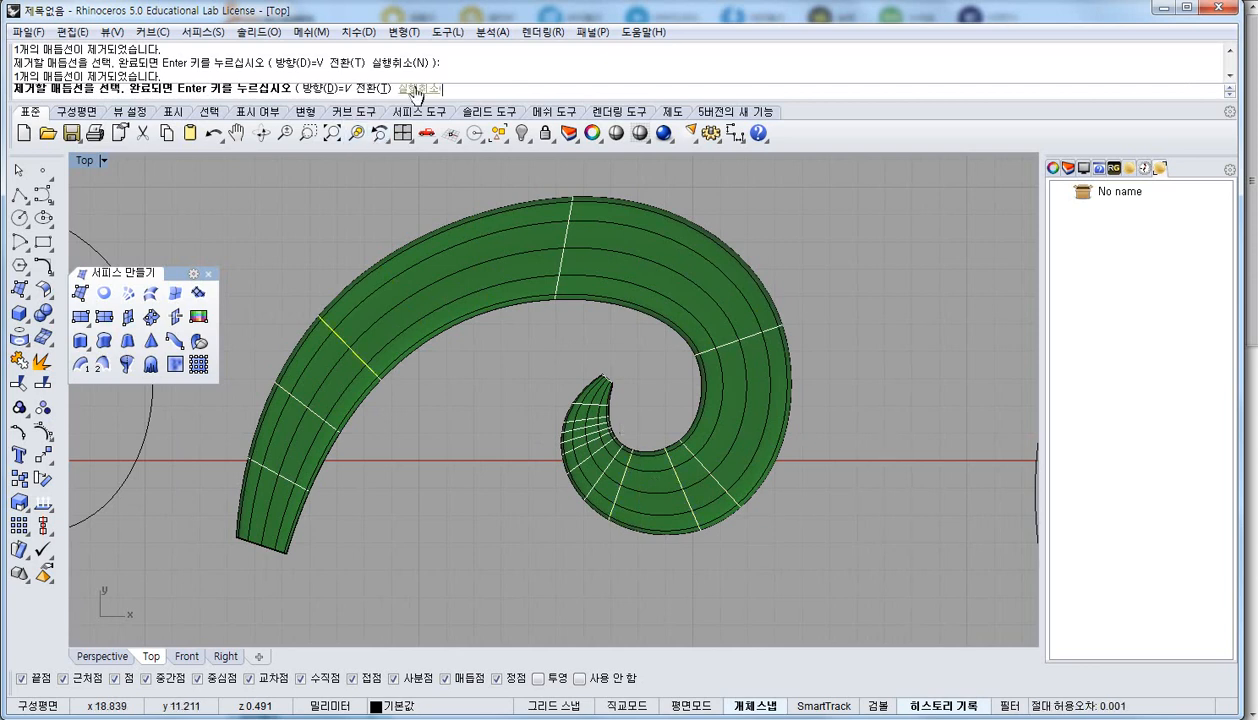
pyautogui.click(583, 442)
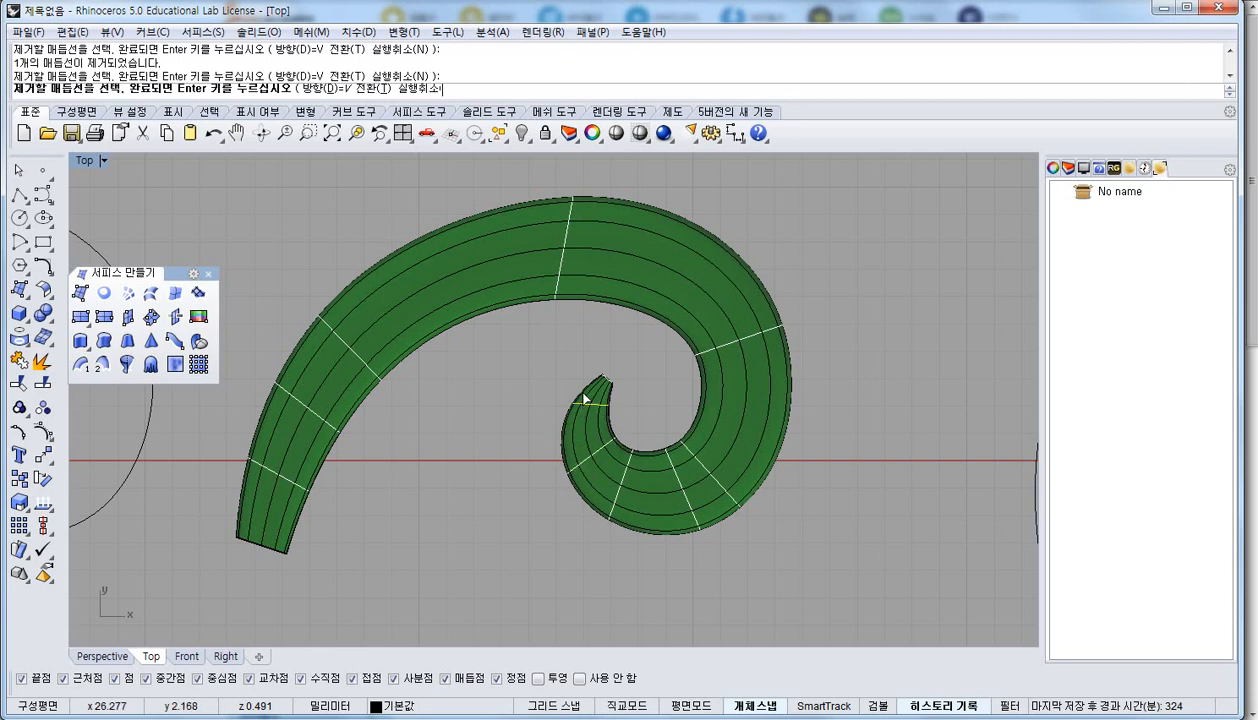
# Remove the two knots near the spiral's base, try removing the outer-bend knot, and undo that last removal
pyautogui.click(325, 418)
pyautogui.click(287, 482)
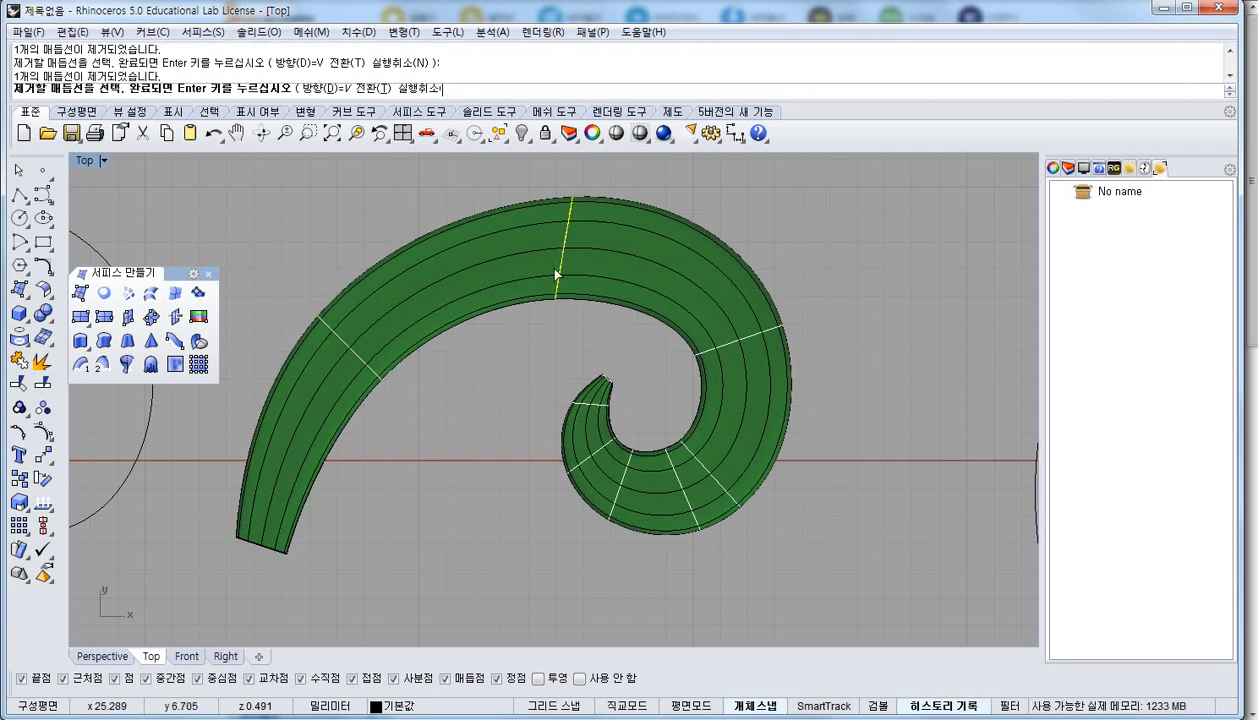
pyautogui.click(752, 333)
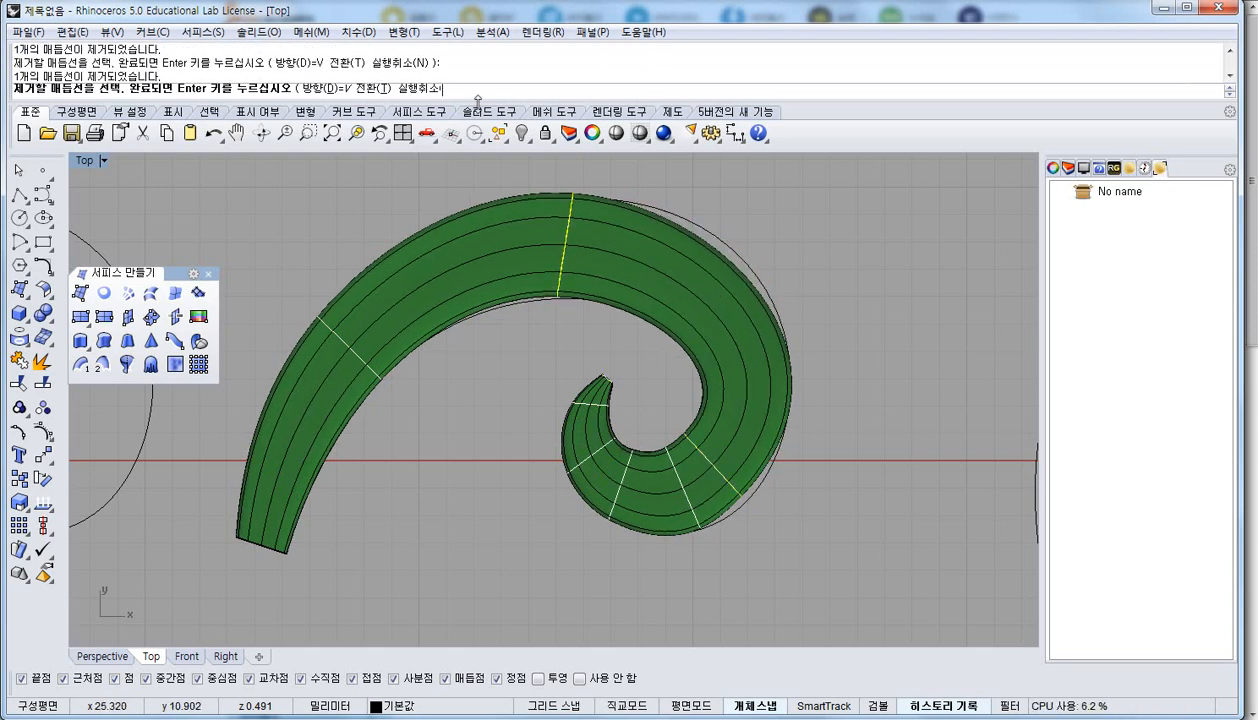
pyautogui.click(418, 90)
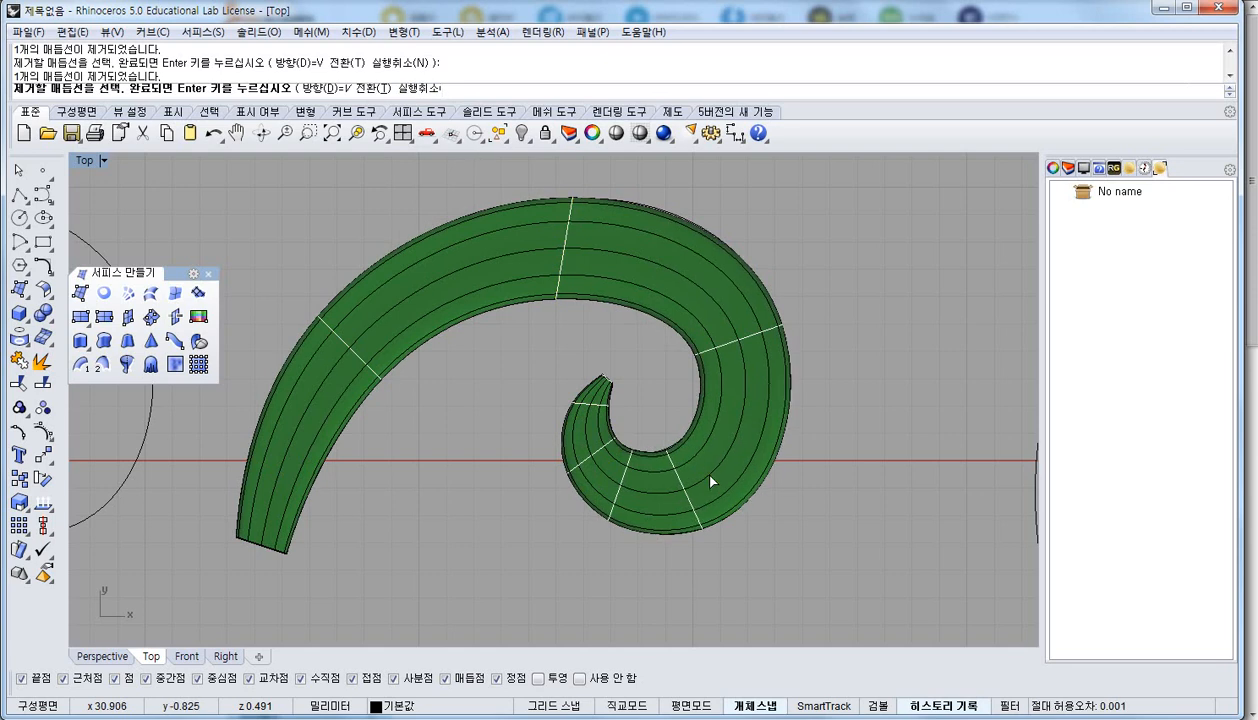
# Remove the remaining knots near the tip, undo the last removal that distorts the curl, and finish knot removal
pyautogui.click(596, 451)
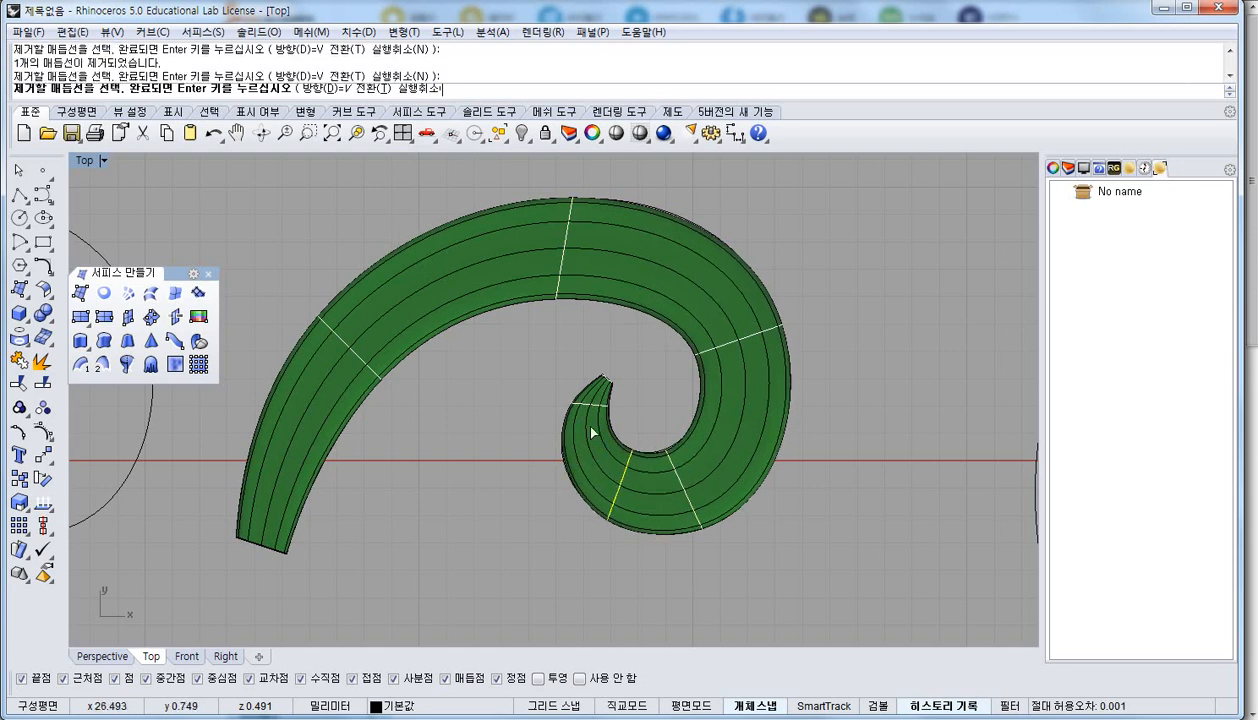
pyautogui.click(582, 401)
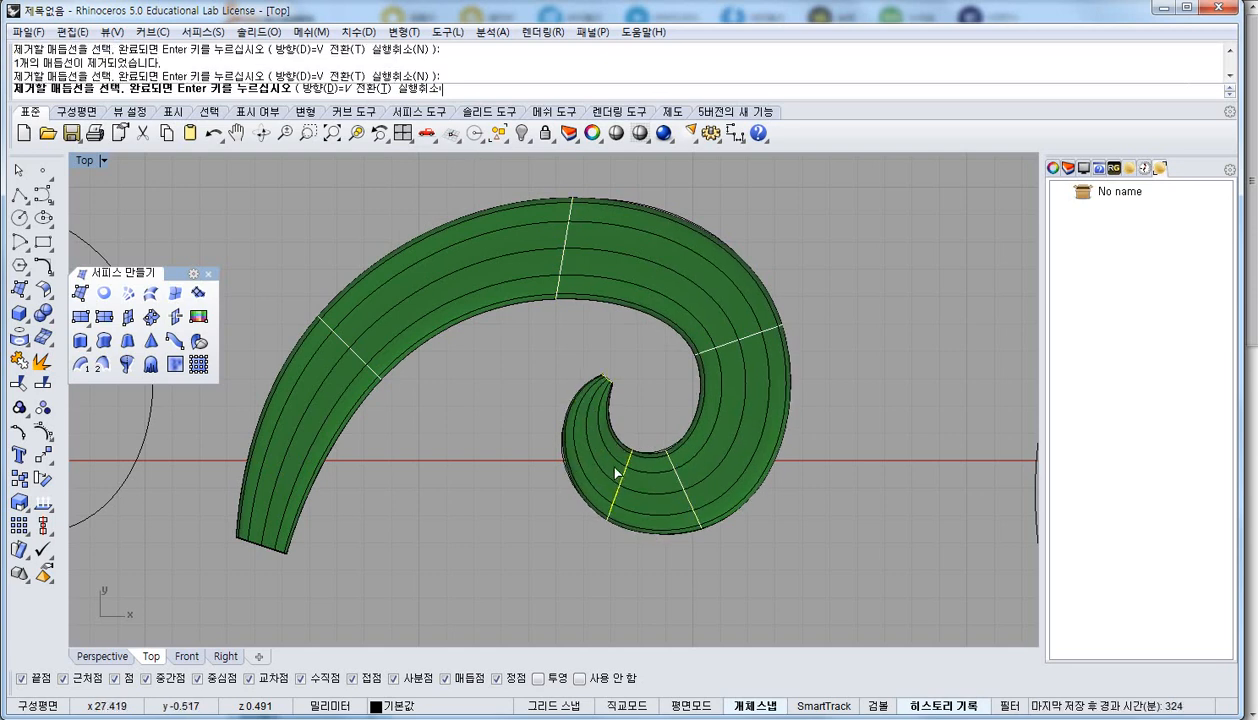
pyautogui.click(616, 473)
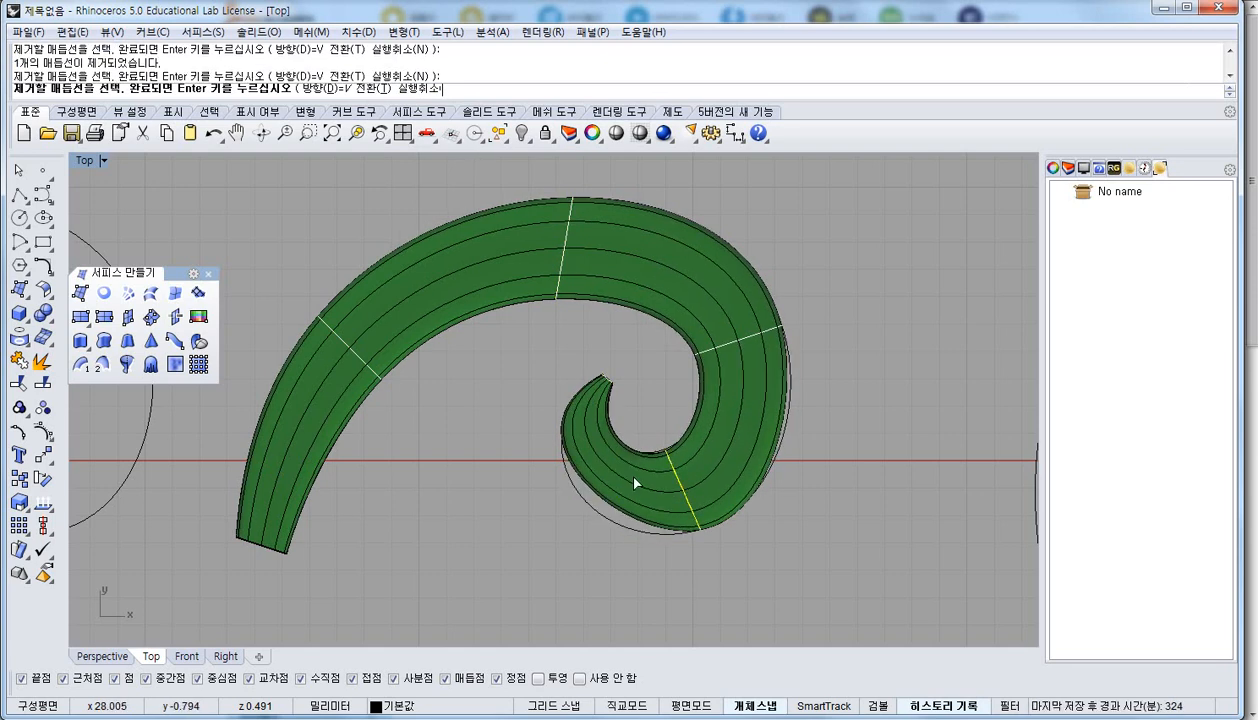
pyautogui.click(421, 89)
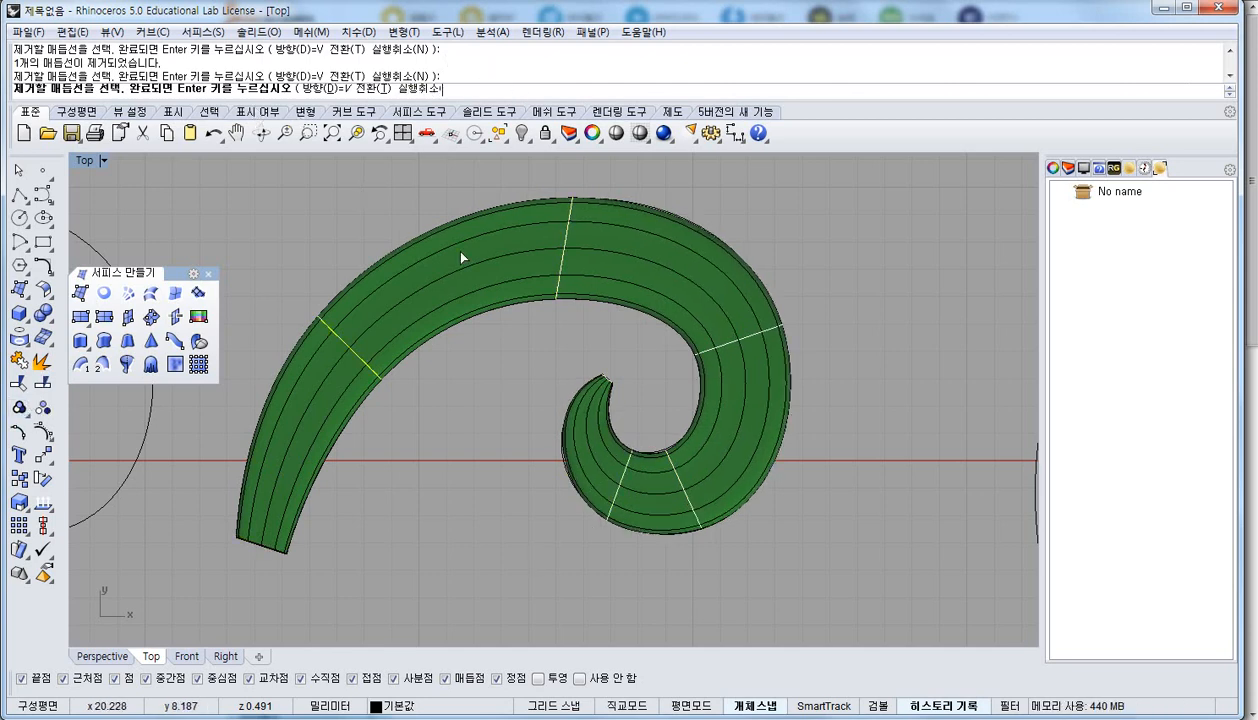
pyautogui.press('Return')
# Turn on the spiral surface's control points and make the surface uniform
pyautogui.click(648, 490)
pyautogui.press('F10')
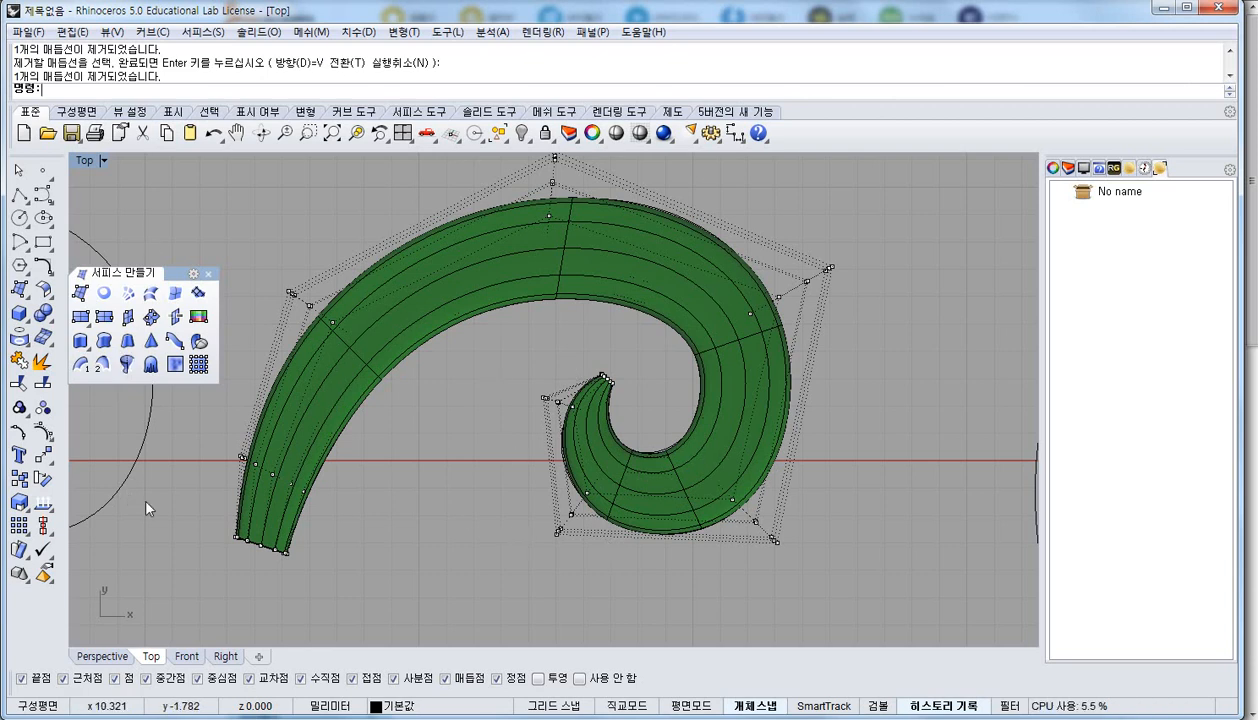
pyautogui.click(43, 290)
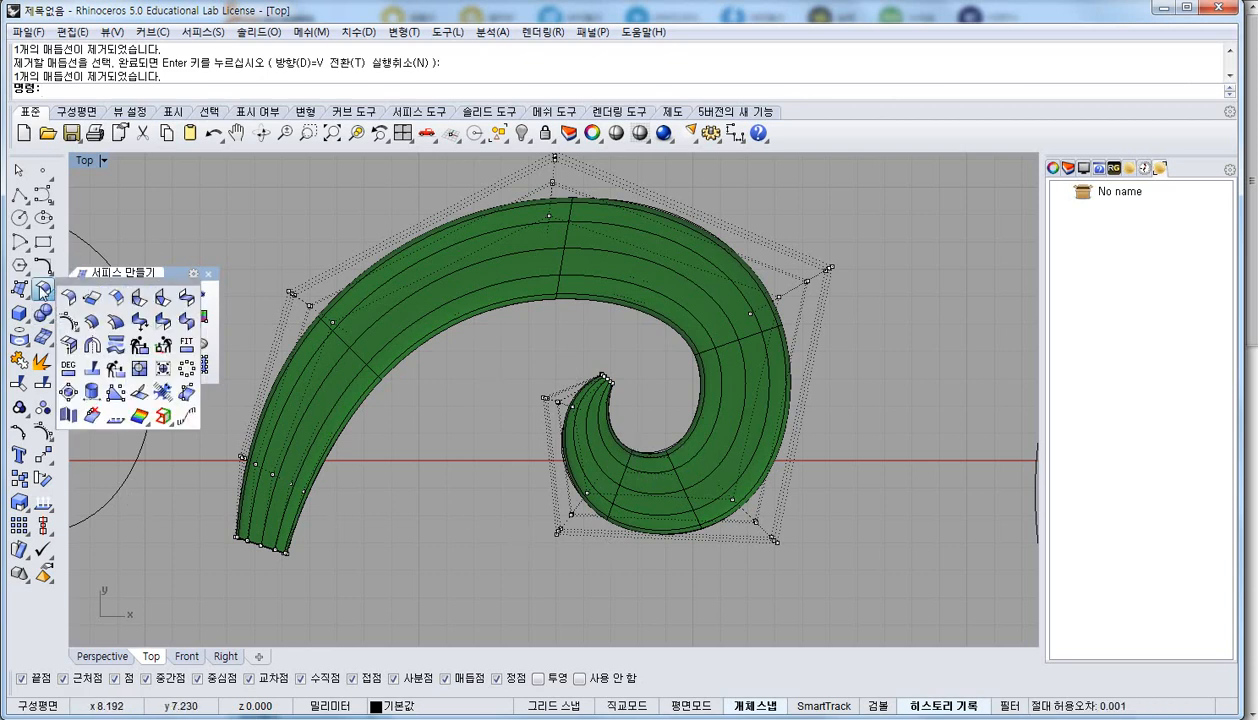
pyautogui.click(180, 369)
pyautogui.click(346, 317)
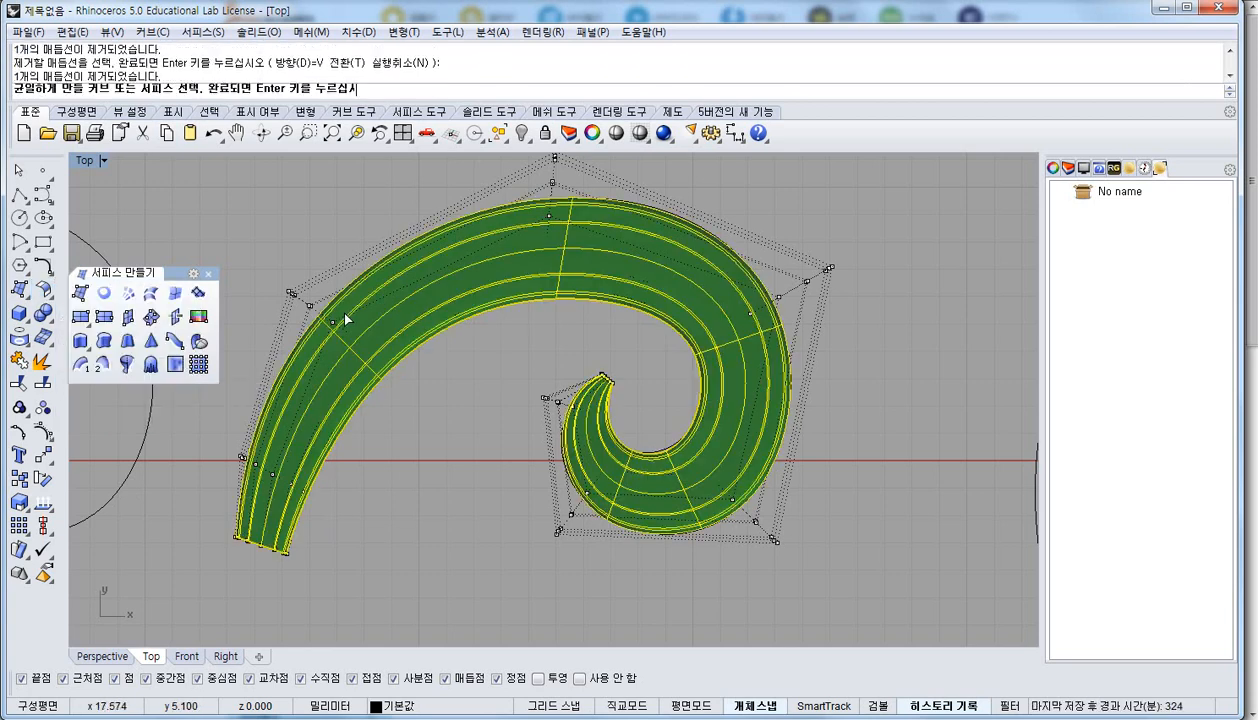
pyautogui.rightClick(356, 320)
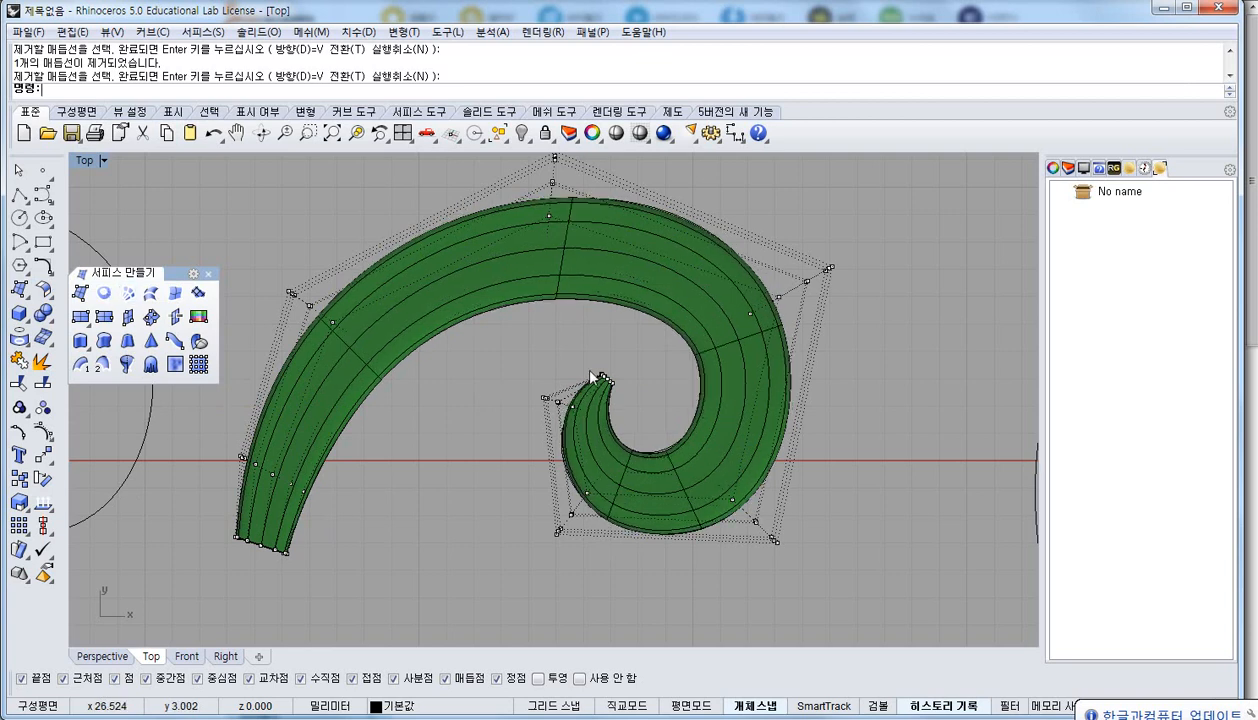
# Undo the uniform conversion and the knot removals, restoring the original swept spiral surface without control points
pyautogui.click(727, 414)
pyautogui.click(899, 484)
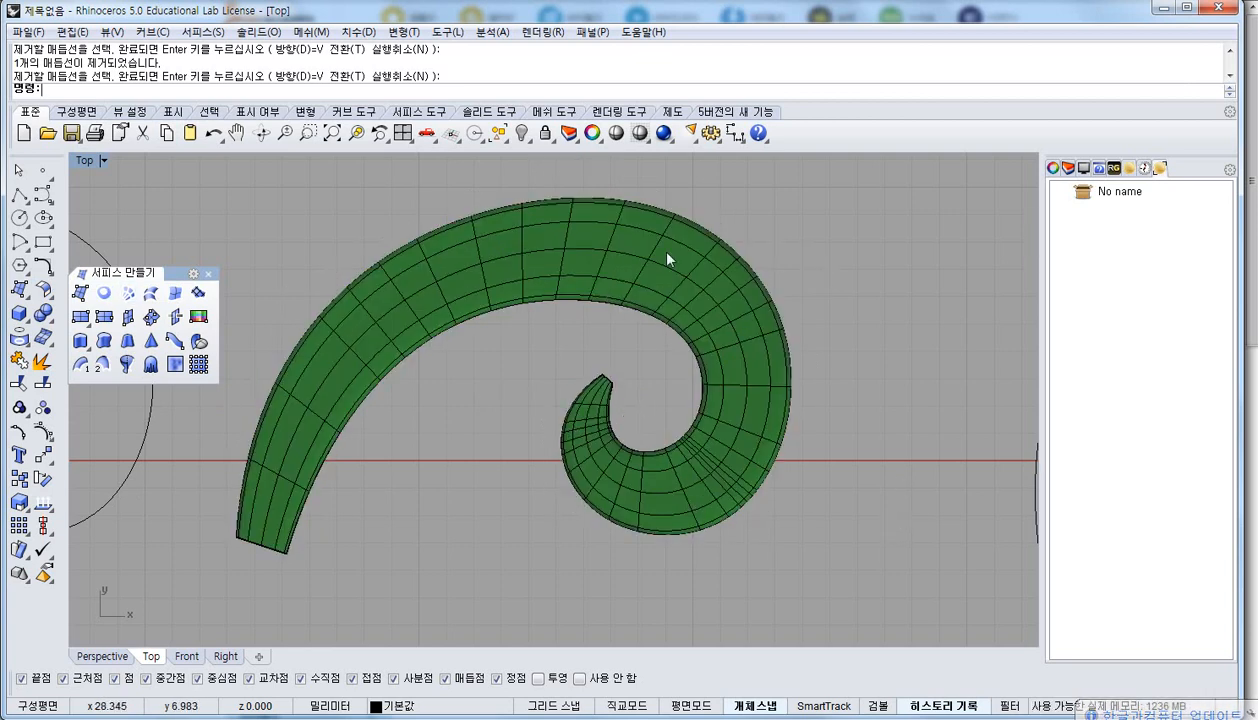
# Sweep the first pointed spiral on two rails, picking both curves on the curl side of the vertical cross-section and leaving the profile unsimplified
pyautogui.moveTo(741, 487); pyautogui.dragTo(535, 456, button='right')
pyautogui.scroll(-6, 535, 446)
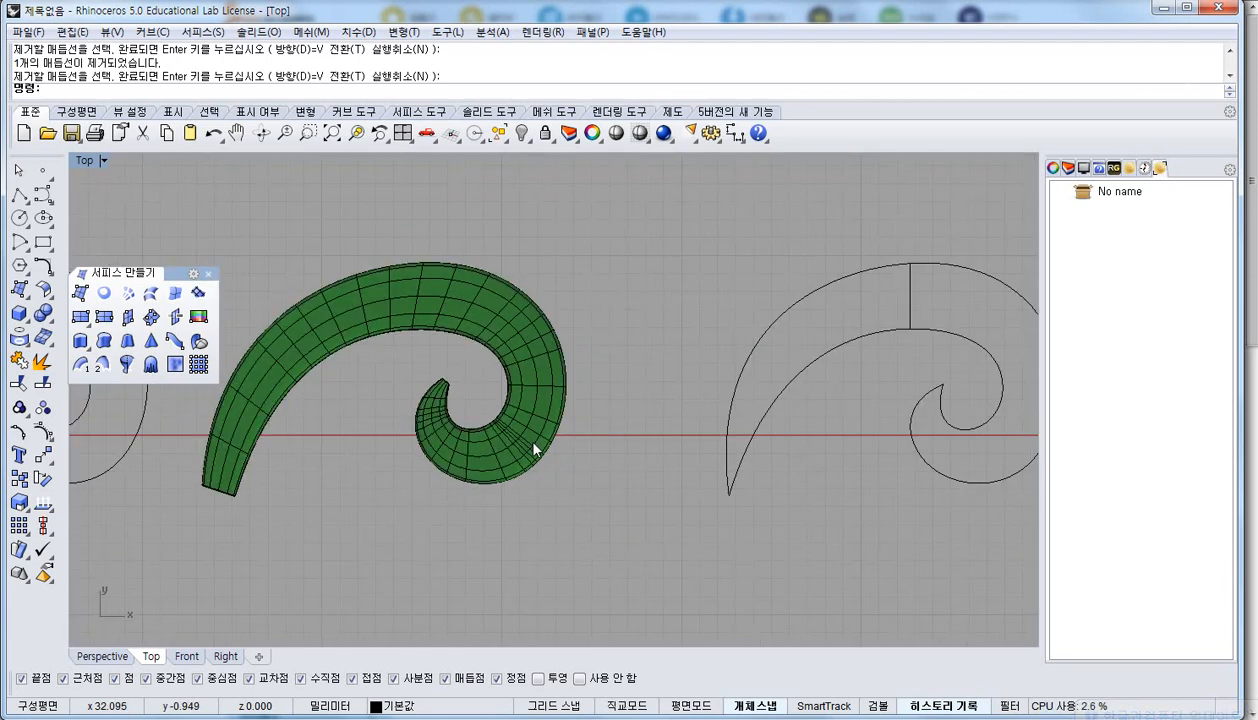
pyautogui.moveTo(738, 479); pyautogui.dragTo(385, 449, button='right')
pyautogui.scroll(4, 484, 313)
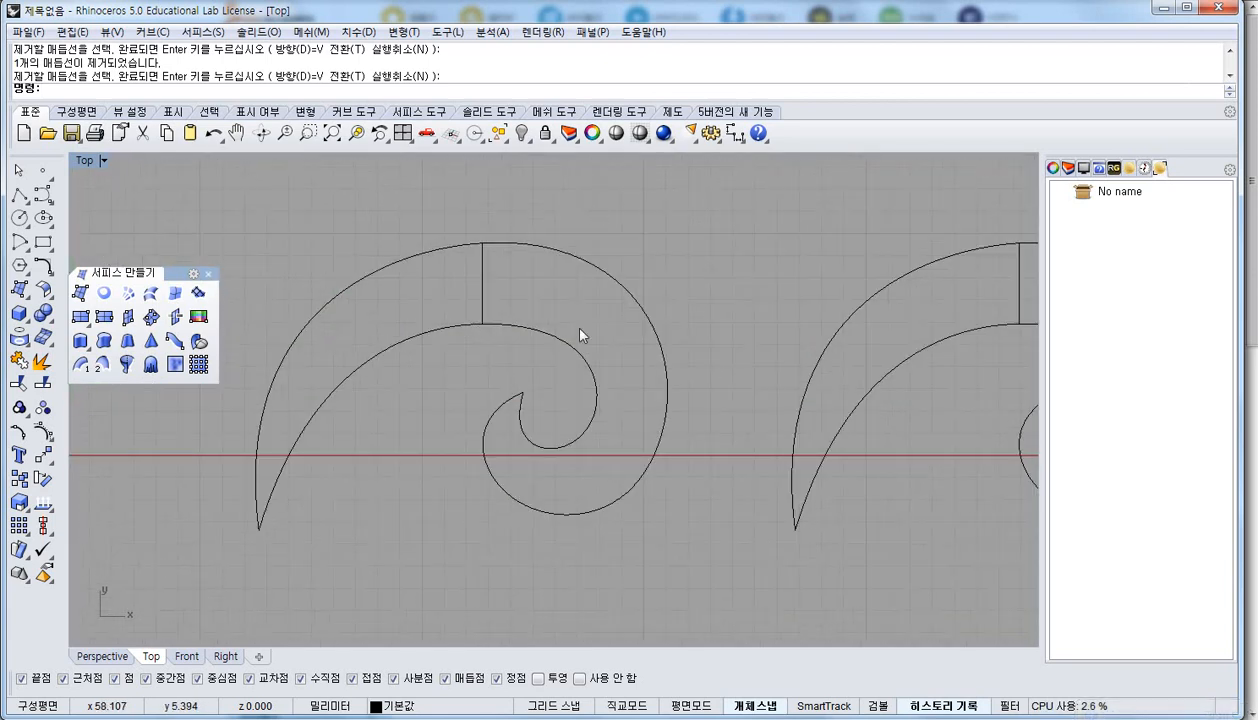
pyautogui.moveTo(488, 411); pyautogui.dragTo(596, 396, button='right')
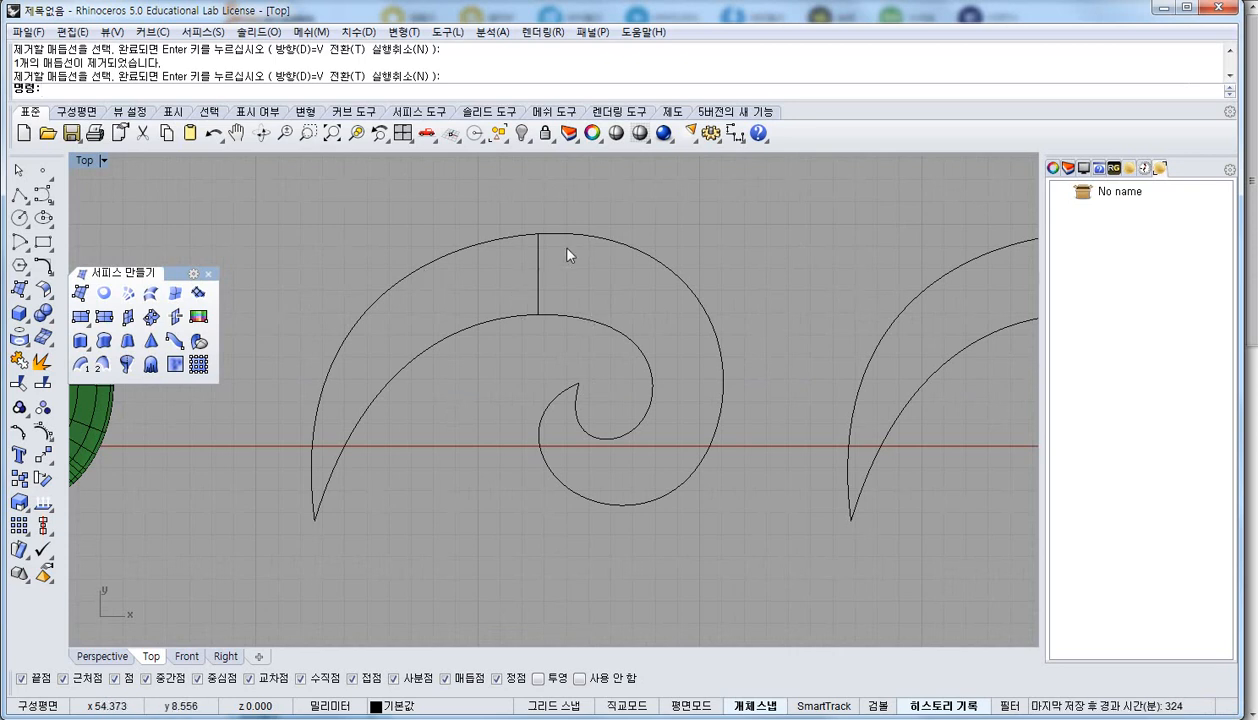
pyautogui.moveTo(409, 297); pyautogui.dragTo(292, 326, button='right')
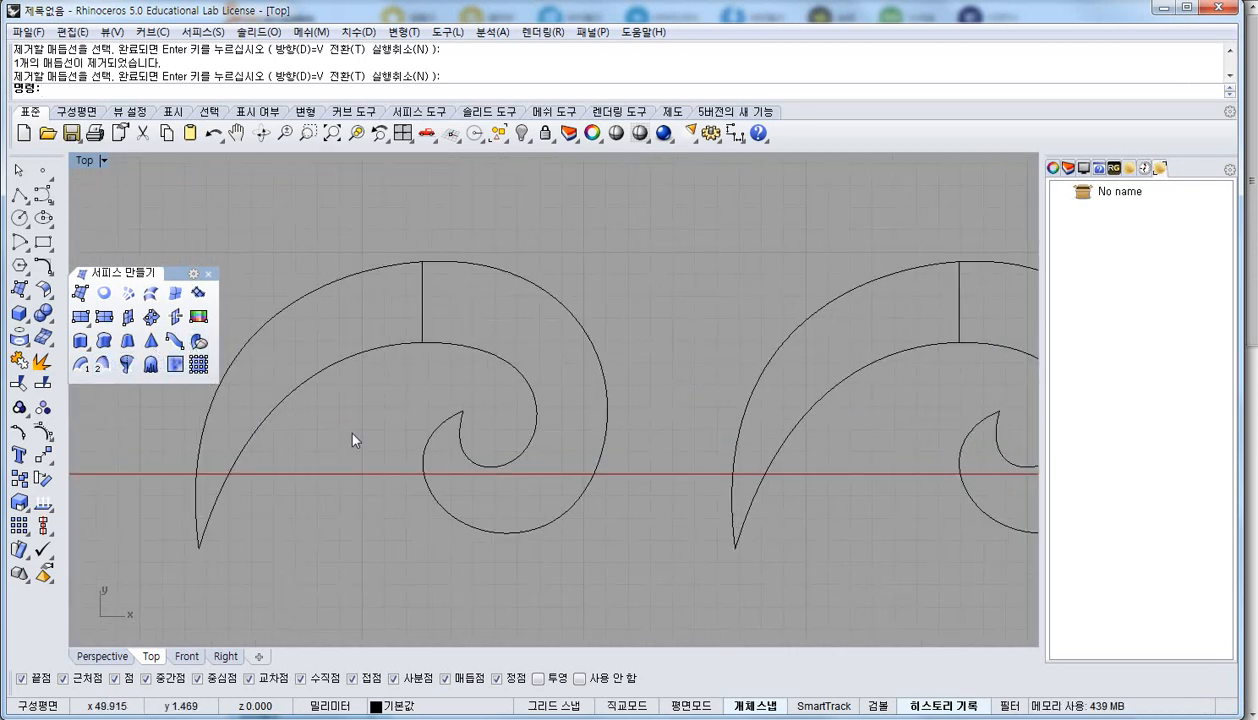
pyautogui.click(102, 363)
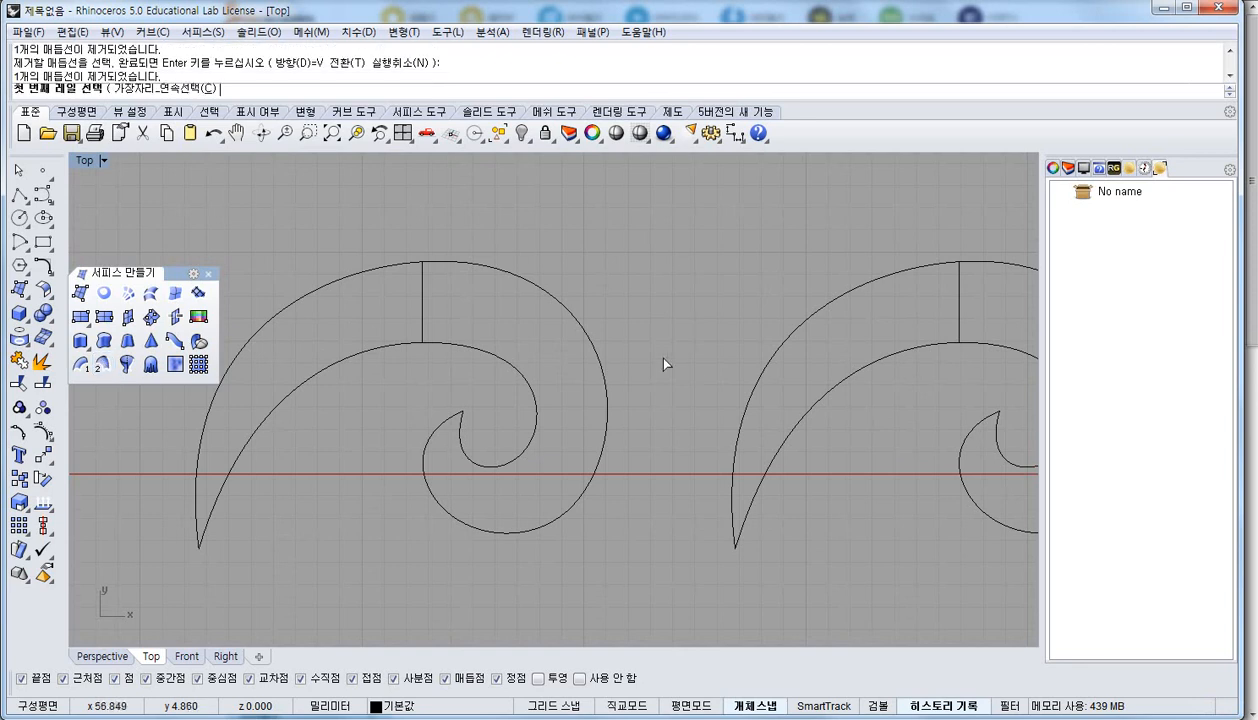
pyautogui.click(508, 353)
pyautogui.click(556, 309)
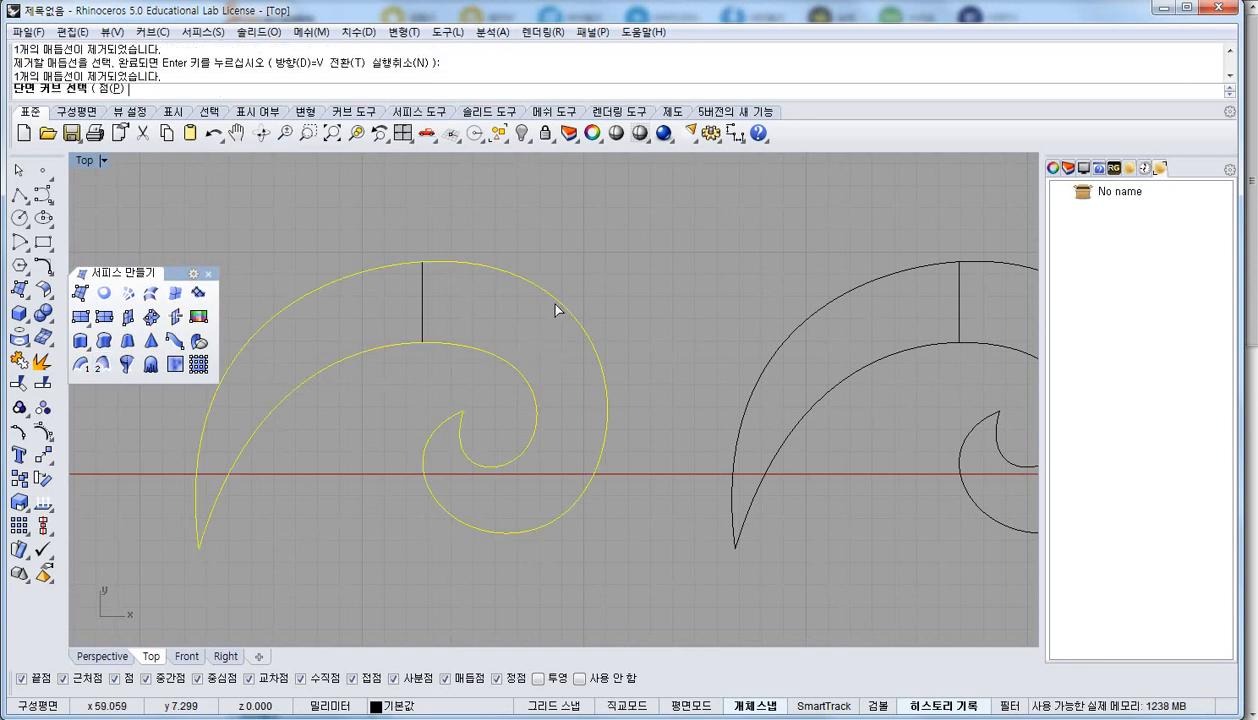
pyautogui.click(411, 299)
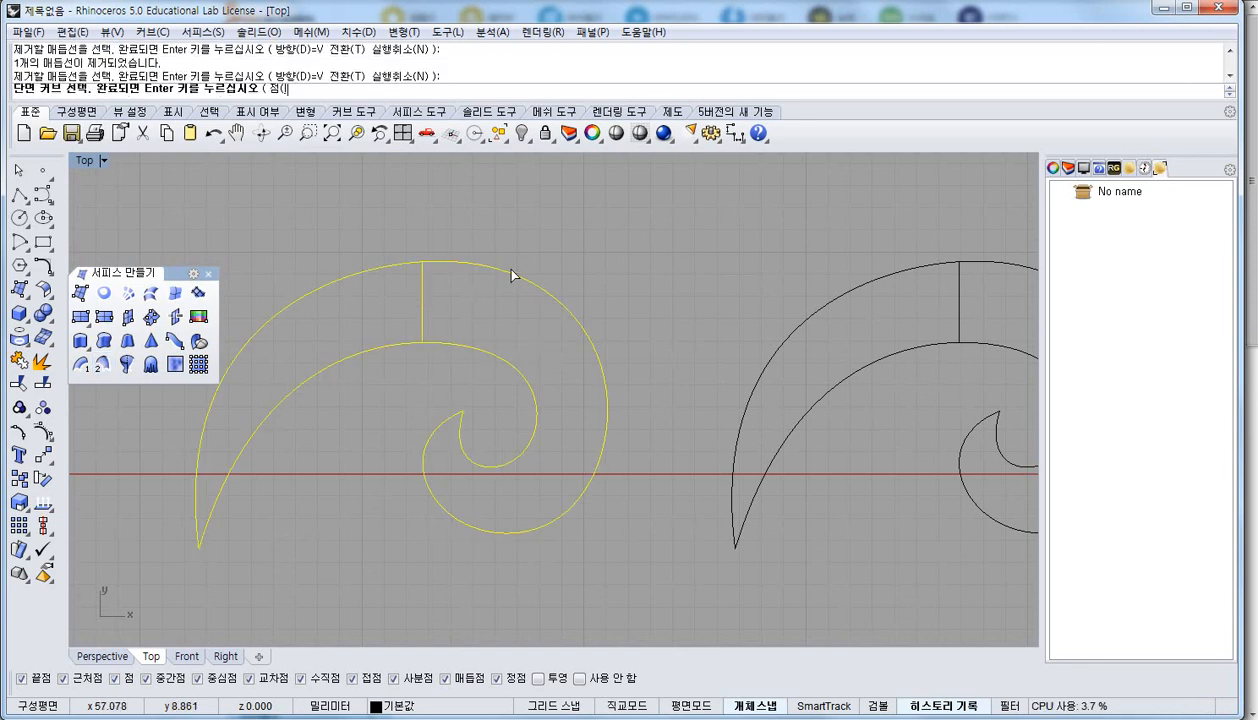
pyautogui.moveTo(553, 288); pyautogui.dragTo(572, 308)
pyautogui.moveTo(518, 375); pyautogui.dragTo(542, 360)
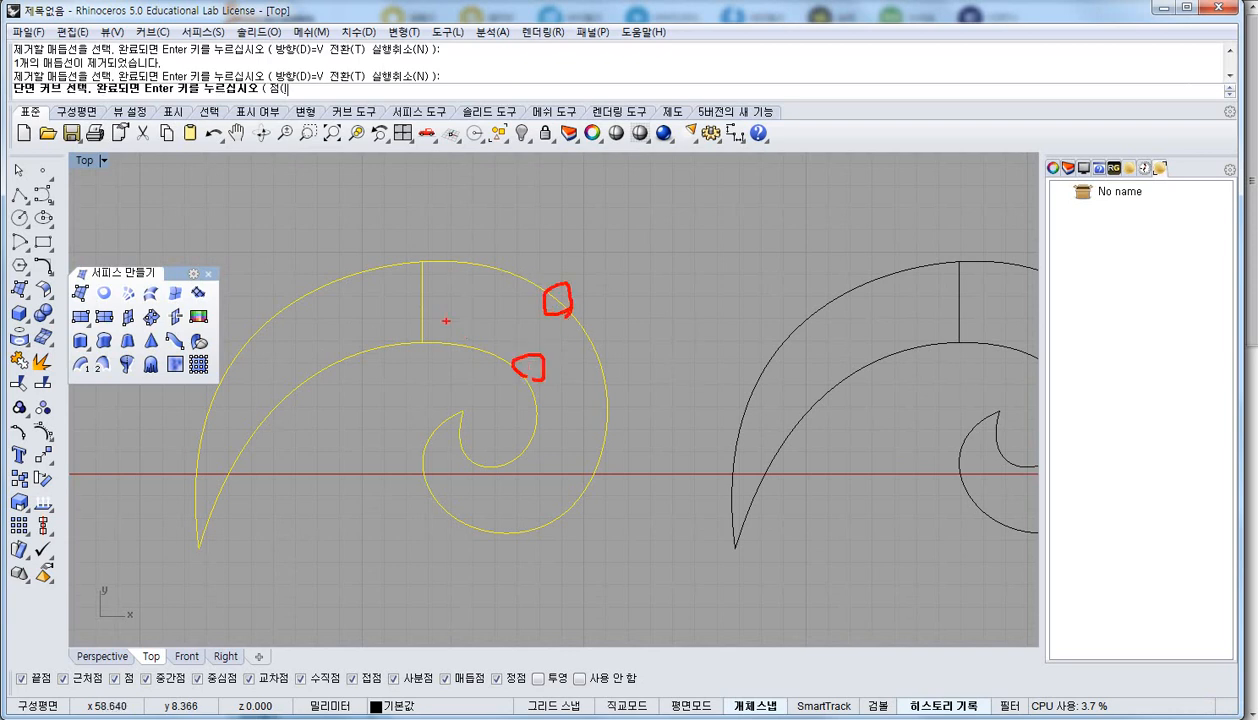
pyautogui.moveTo(435, 273)
pyautogui.mouseDown()
pyautogui.moveTo(436, 353)
pyautogui.moveTo(504, 323)
pyautogui.moveTo(552, 356)
pyautogui.moveTo(549, 336)
pyautogui.mouseUp()
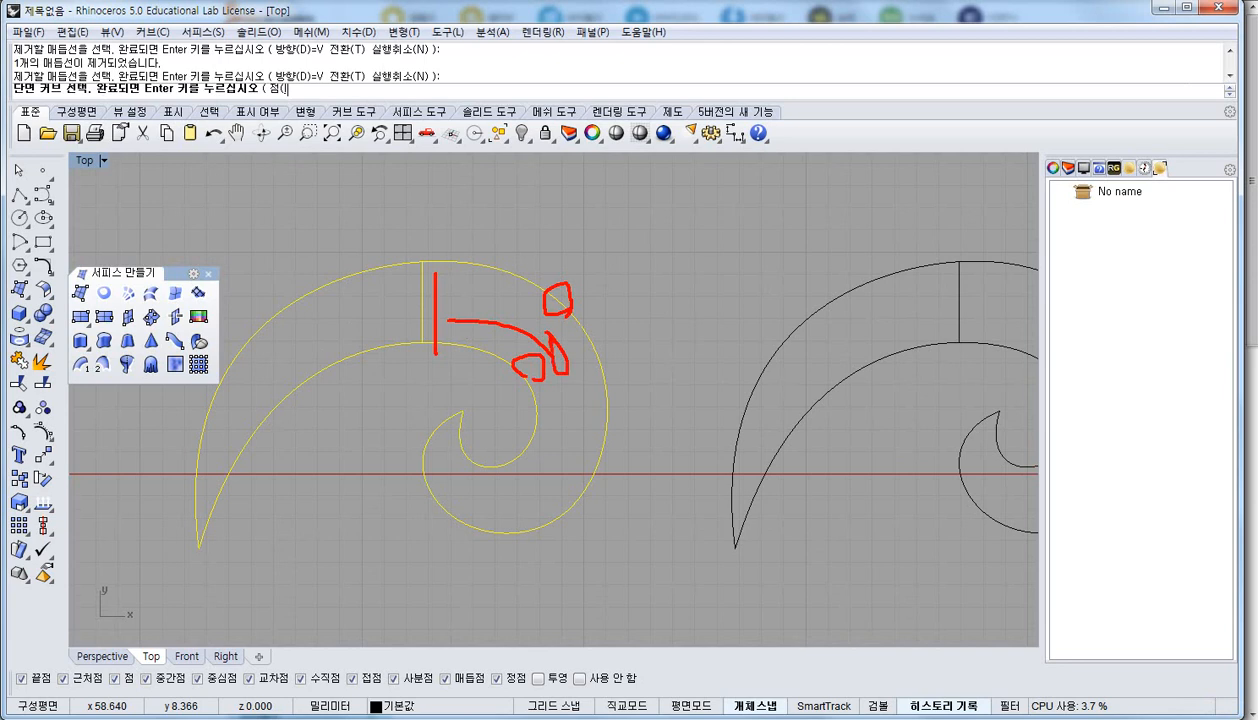
pyautogui.press('Escape')
pyautogui.rightClick(524, 281)
pyautogui.rightClick(526, 284)
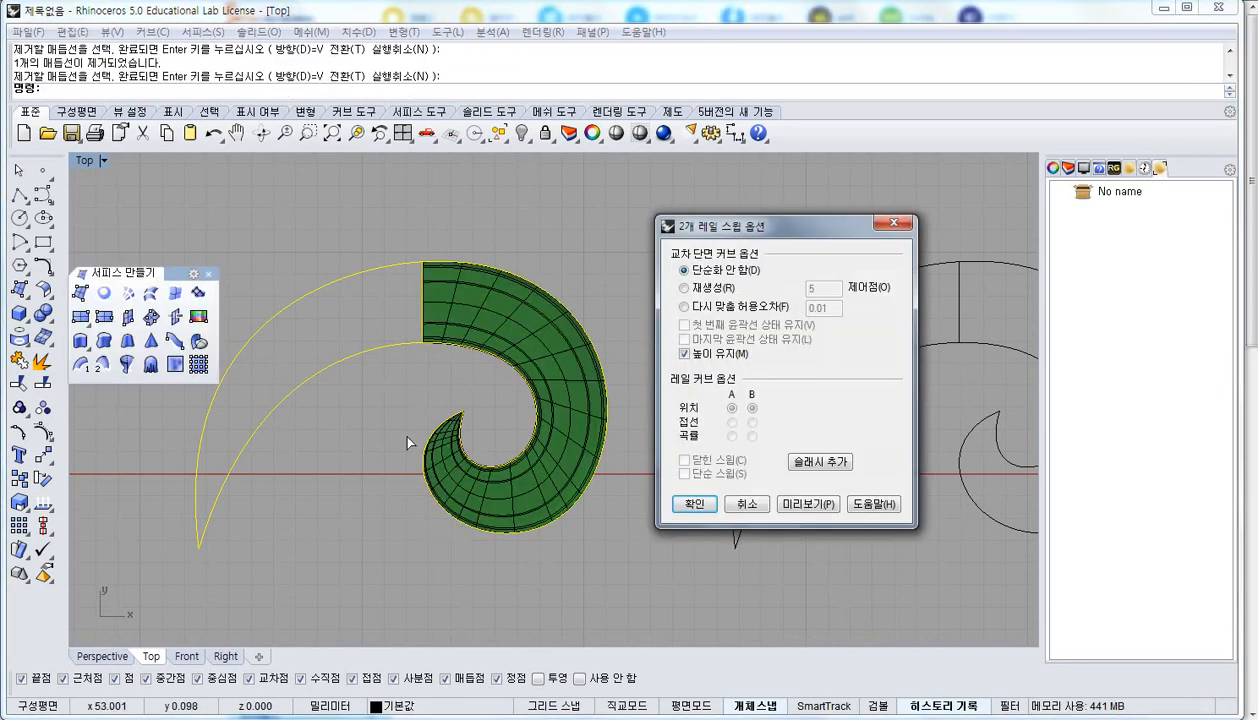
pyautogui.click(694, 503)
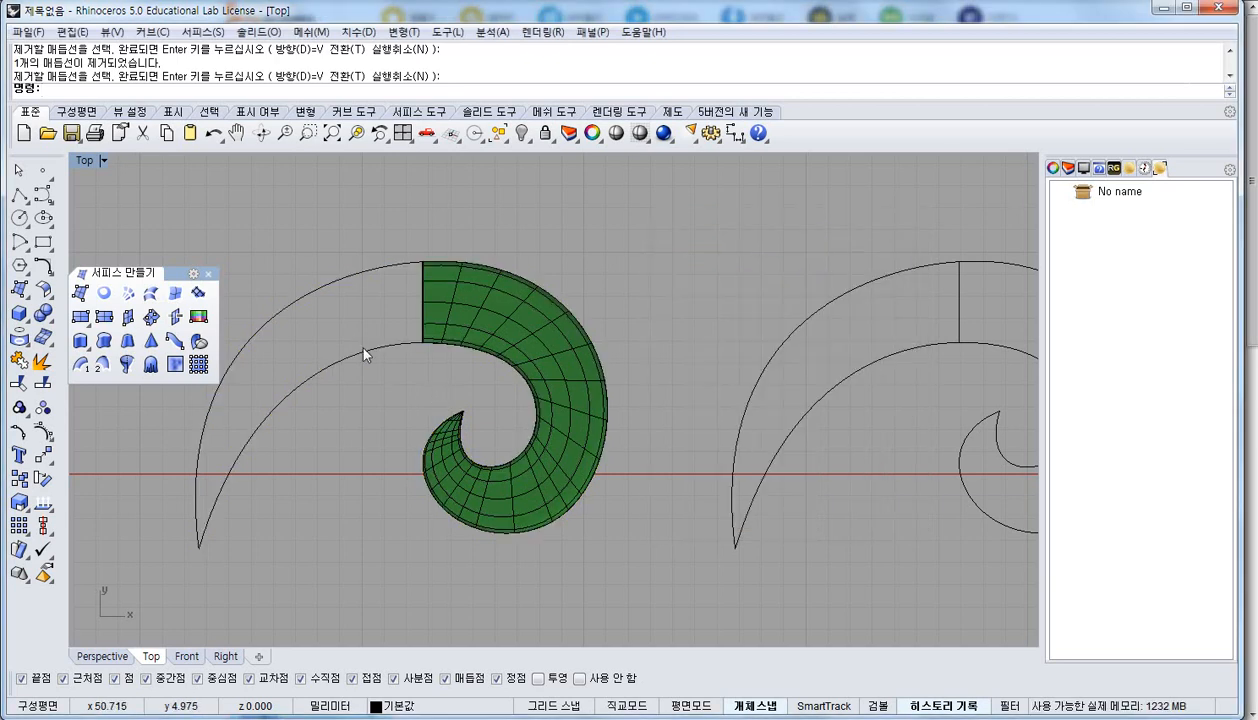
# Sweep the same spiral's tail half on two rails, picking both curves on the tail side and reusing the vertical cross-section
pyautogui.rightClick(354, 343)
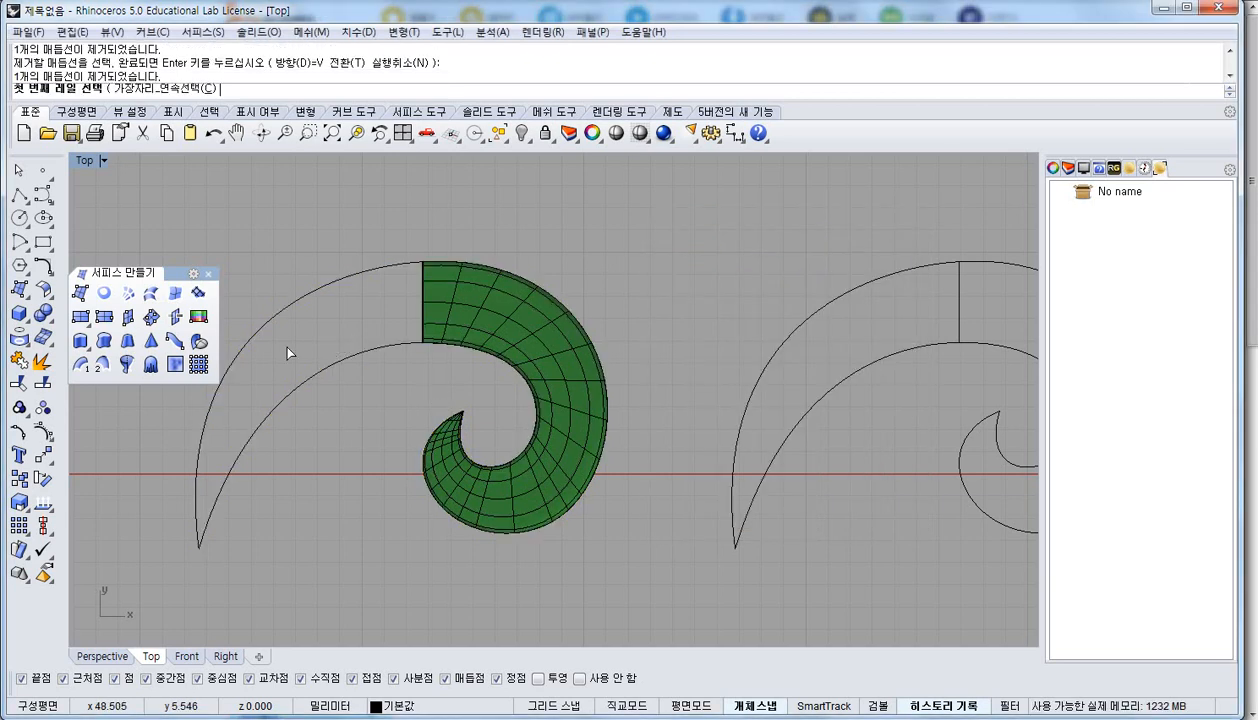
pyautogui.click(367, 347)
pyautogui.click(350, 271)
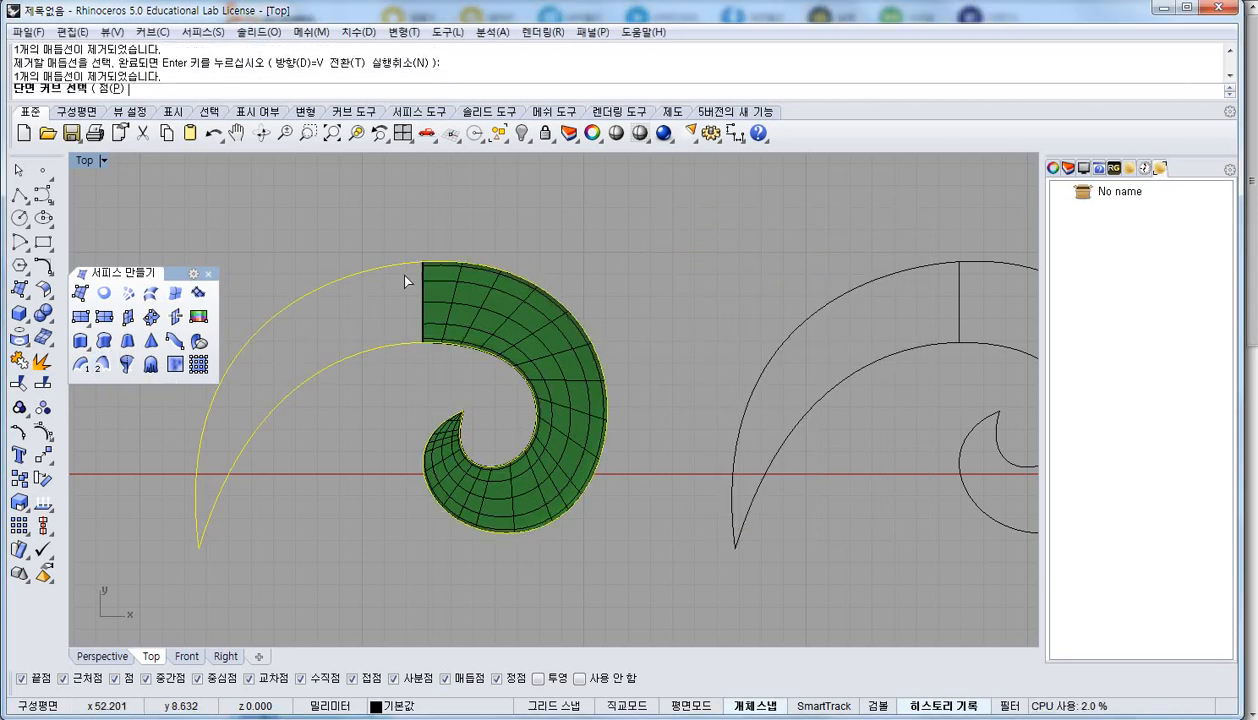
pyautogui.click(420, 288)
pyautogui.click(478, 326)
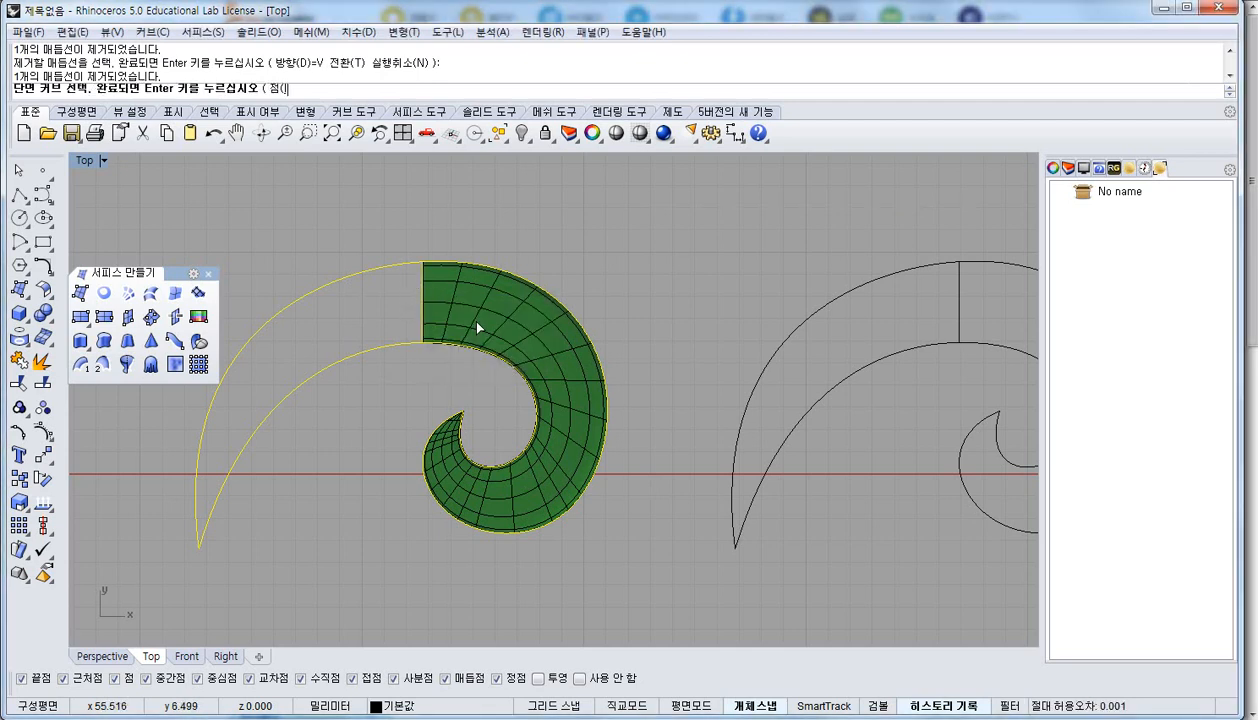
pyautogui.press('Return')
pyautogui.hotkey('ctrl', '2')
pyautogui.moveTo(306, 274); pyautogui.dragTo(308, 272)
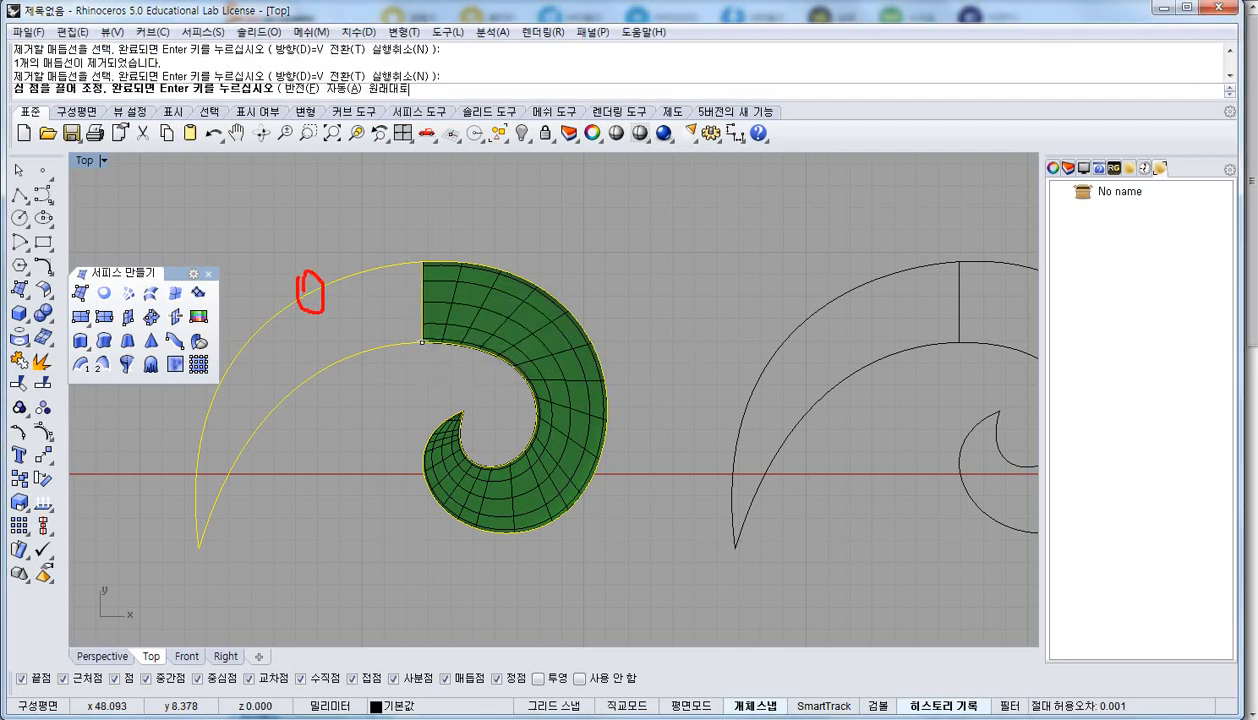
pyautogui.moveTo(324, 347)
pyautogui.mouseDown()
pyautogui.moveTo(326, 372)
pyautogui.moveTo(324, 350)
pyautogui.mouseUp()
pyautogui.moveTo(434, 306)
pyautogui.mouseDown()
pyautogui.moveTo(358, 318)
pyautogui.moveTo(366, 310)
pyautogui.mouseUp()
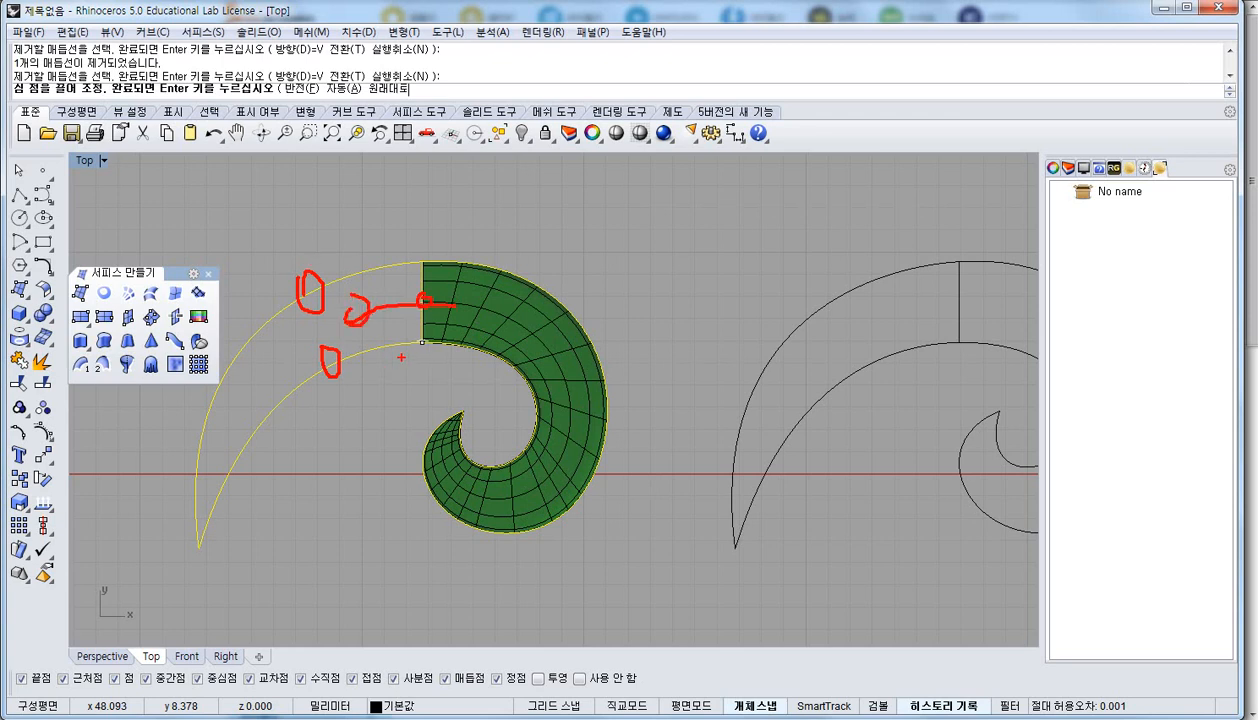
pyautogui.press('Escape')
pyautogui.press('Return')
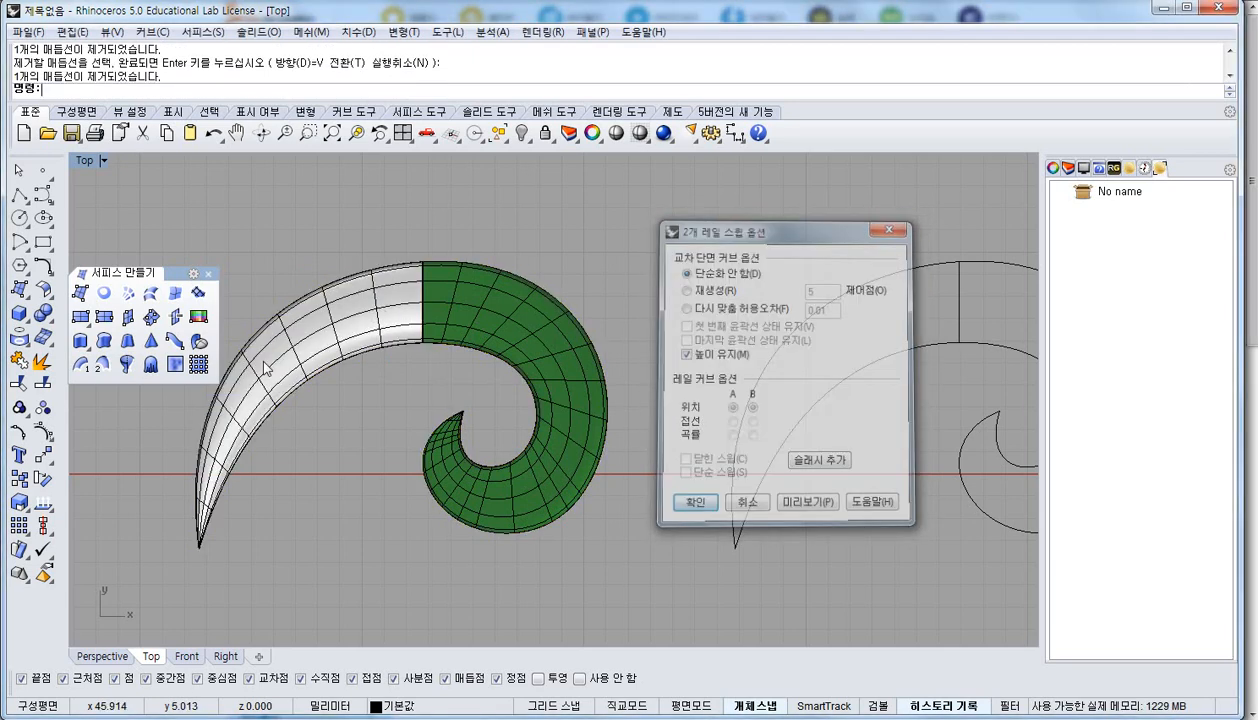
pyautogui.press('Return')
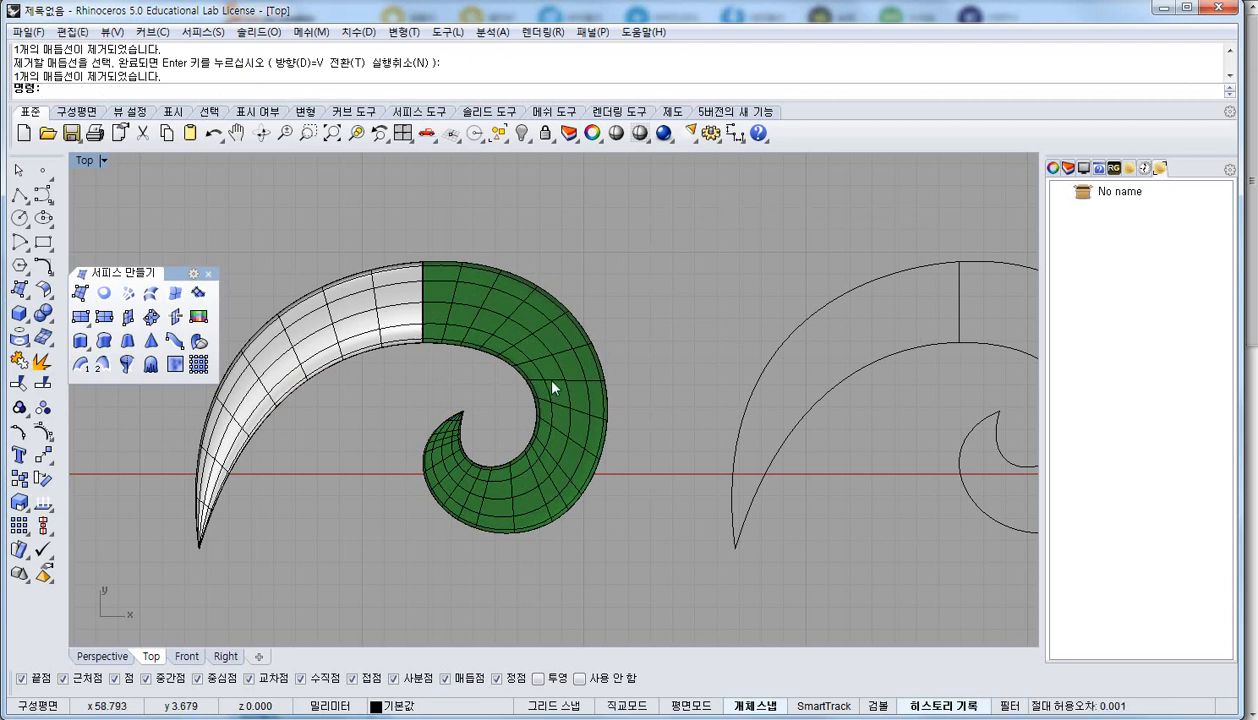
# Start a two-rail sweep on the second pointed spiral with its outer and inner curves as rails and the vertical profile as cross-section
pyautogui.moveTo(568, 383); pyautogui.dragTo(500, 373, button='right')
pyautogui.moveTo(721, 419); pyautogui.dragTo(483, 407, button='right')
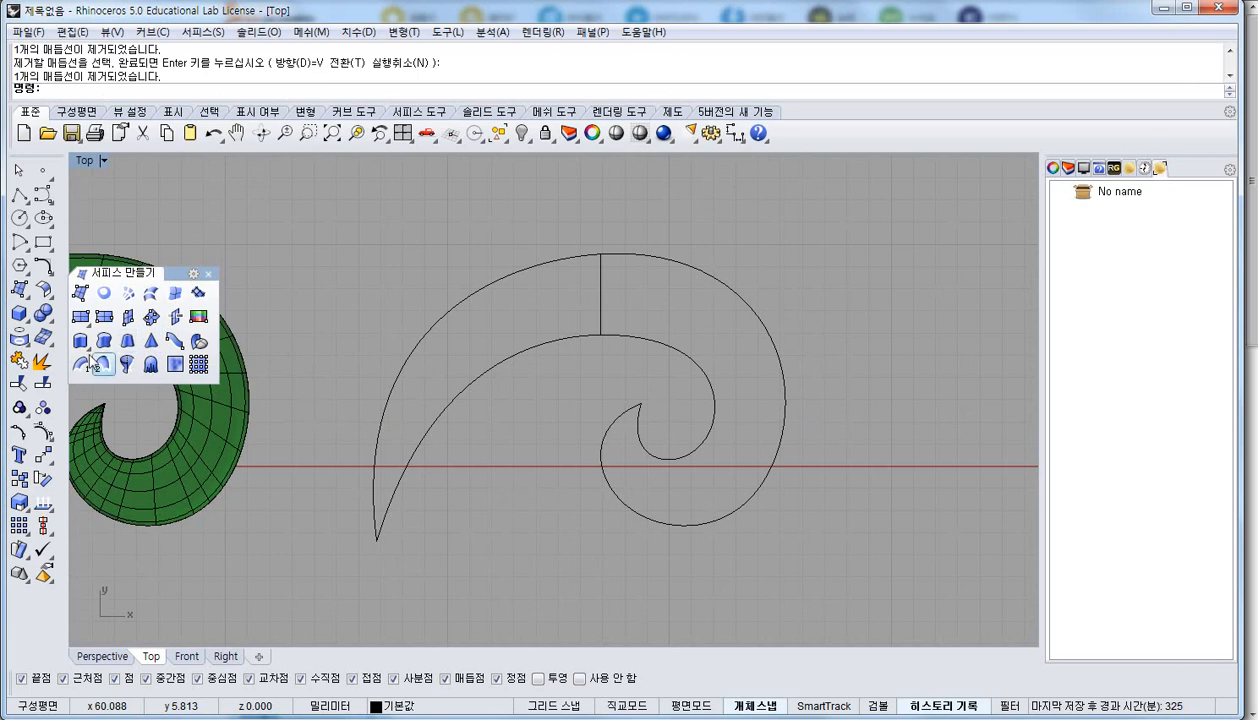
pyautogui.click(96, 362)
pyautogui.click(447, 302)
pyautogui.click(474, 374)
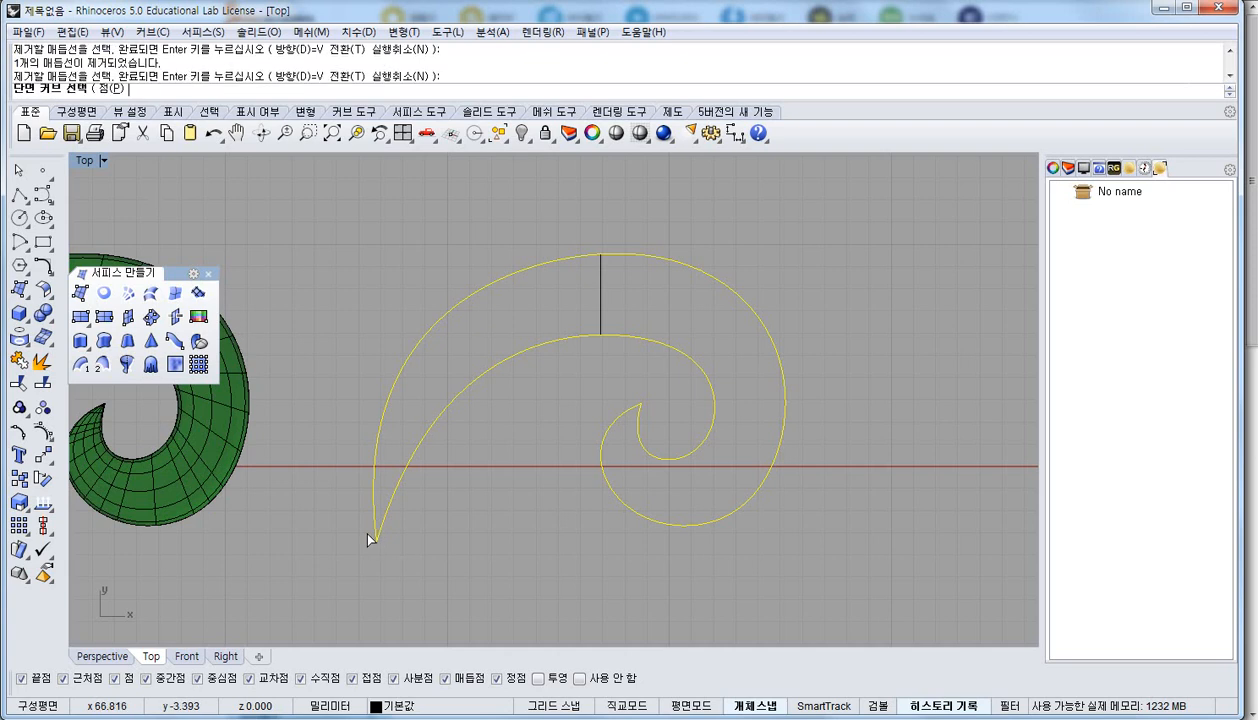
pyautogui.click(599, 310)
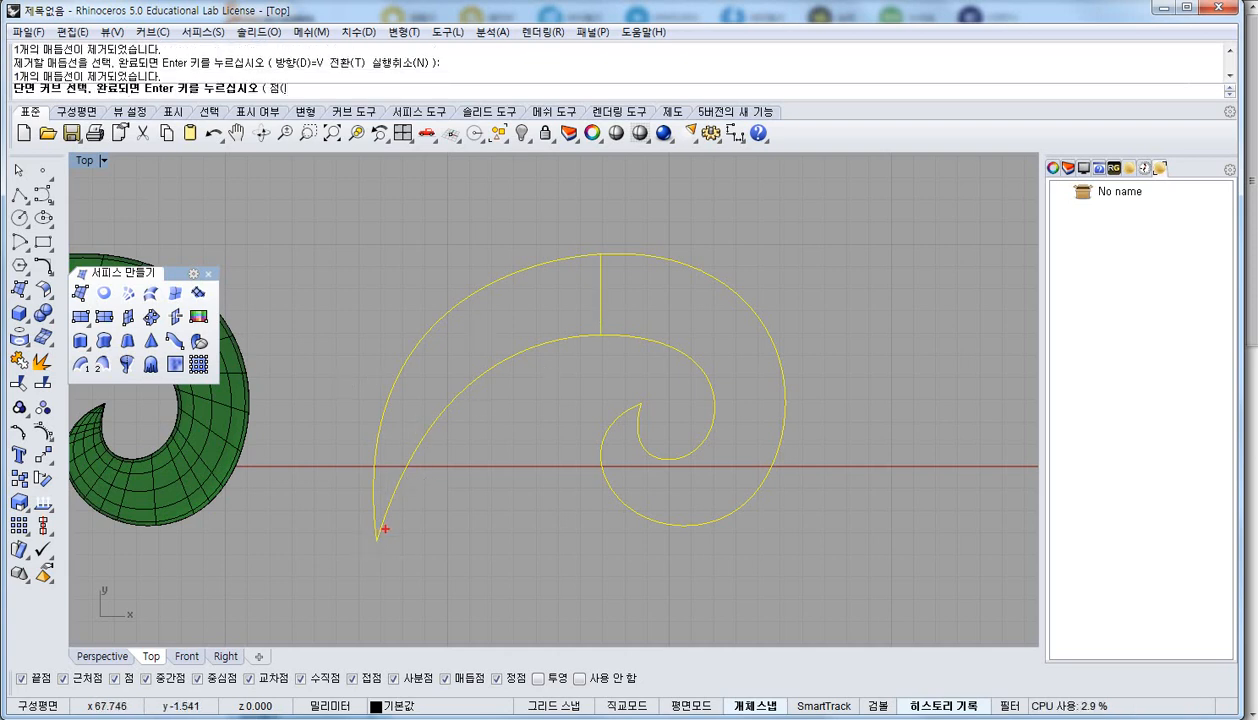
pyautogui.moveTo(385, 529)
pyautogui.mouseDown()
pyautogui.moveTo(522, 331)
pyautogui.moveTo(570, 307)
pyautogui.moveTo(562, 327)
pyautogui.mouseUp()
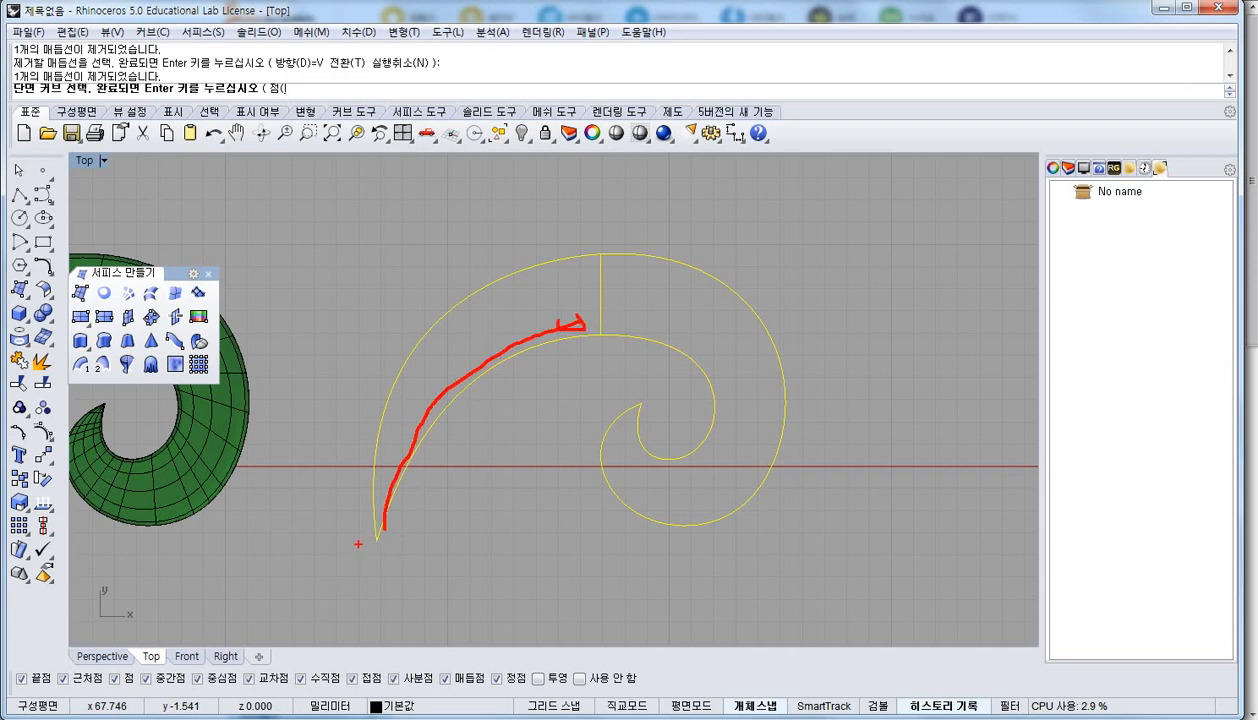
pyautogui.moveTo(358, 544); pyautogui.dragTo(378, 536)
pyautogui.moveTo(586, 259)
pyautogui.mouseDown()
pyautogui.moveTo(599, 338)
pyautogui.moveTo(741, 470)
pyautogui.moveTo(640, 405)
pyautogui.moveTo(646, 385)
pyautogui.moveTo(625, 404)
pyautogui.mouseUp()
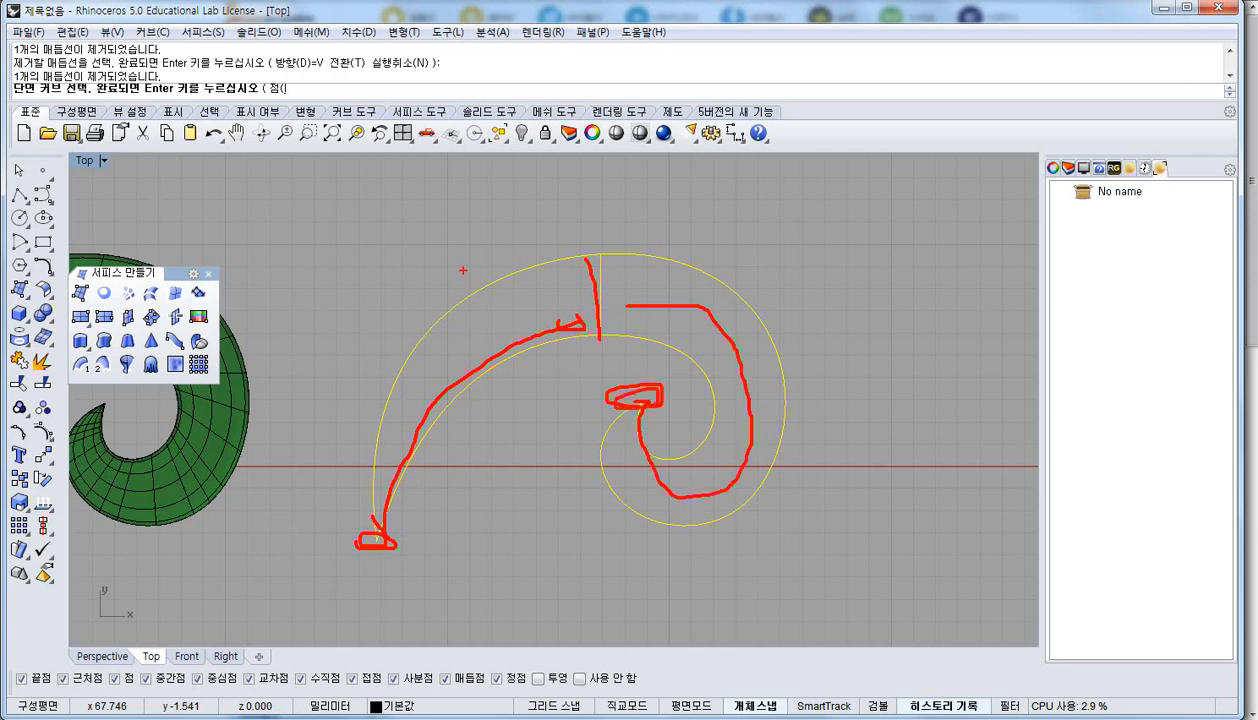
pyautogui.press('Escape')
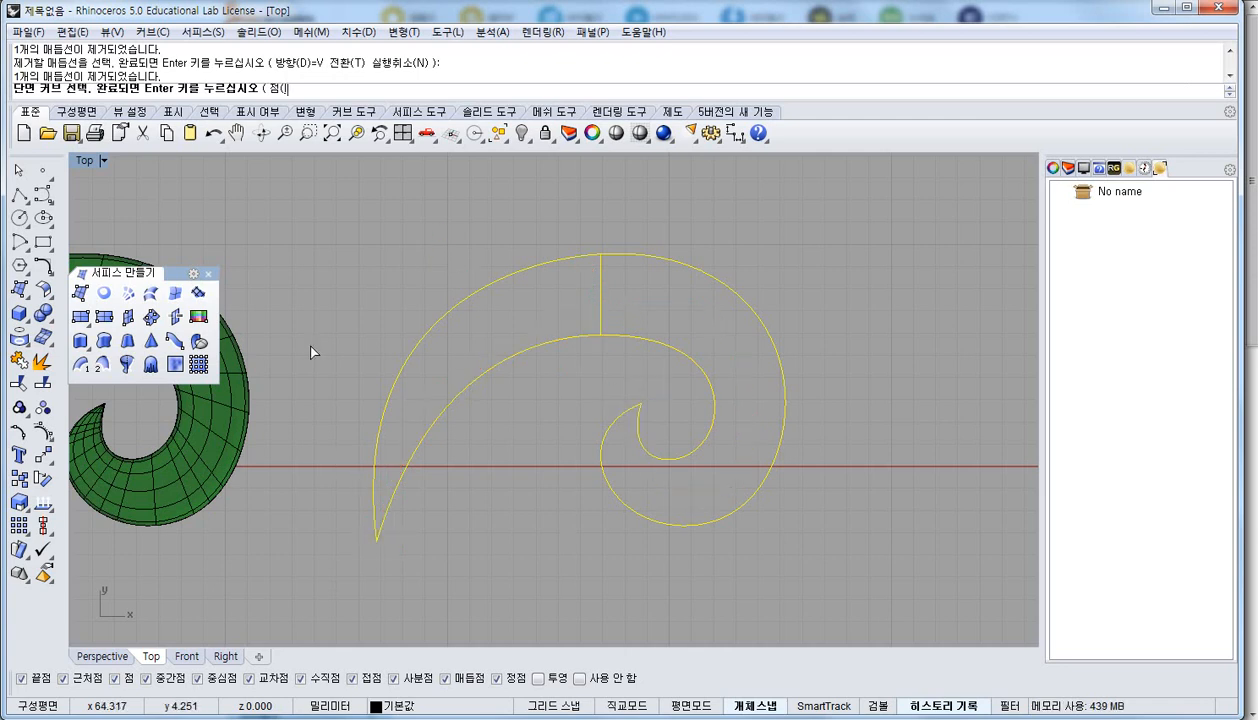
# Set point sections at the curl tip and tail tip, and create the full two-rail sweep without simplification
pyautogui.click(277, 89)
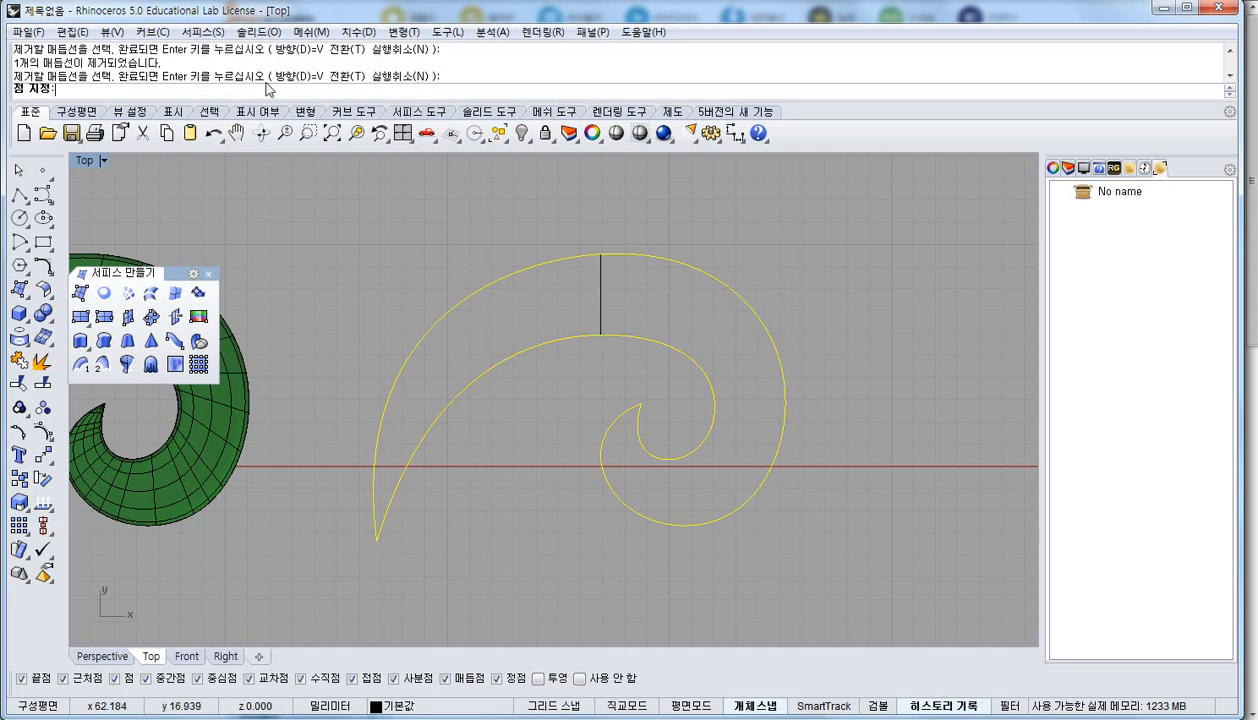
pyautogui.click(641, 404)
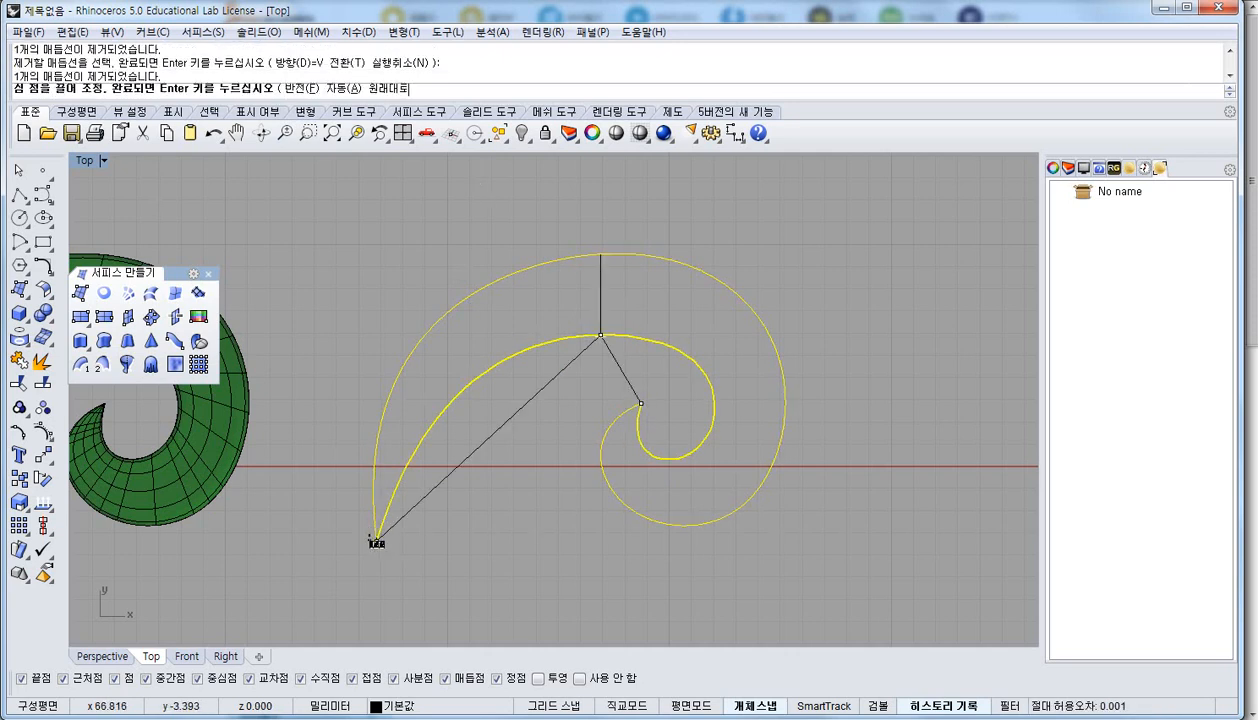
pyautogui.click(376, 541)
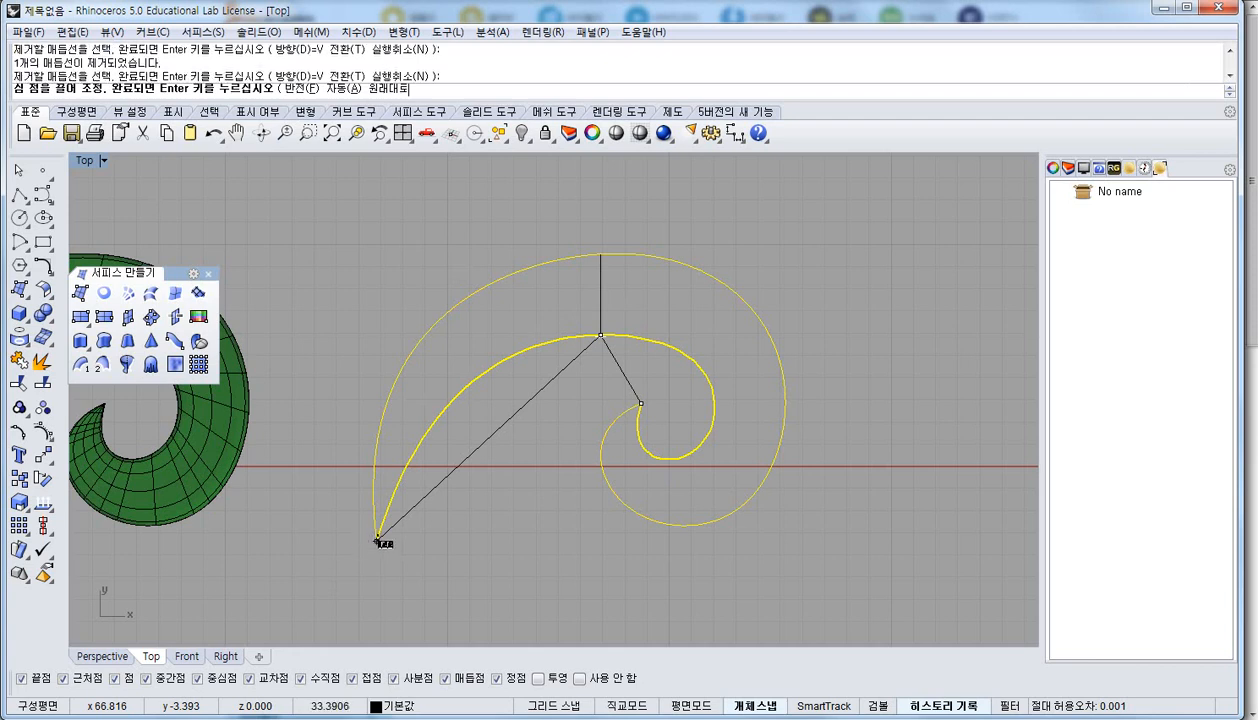
pyautogui.moveTo(376, 541)
pyautogui.mouseDown()
pyautogui.moveTo(365, 543)
pyautogui.moveTo(398, 548)
pyautogui.mouseUp()
pyautogui.moveTo(580, 249); pyautogui.dragTo(588, 352)
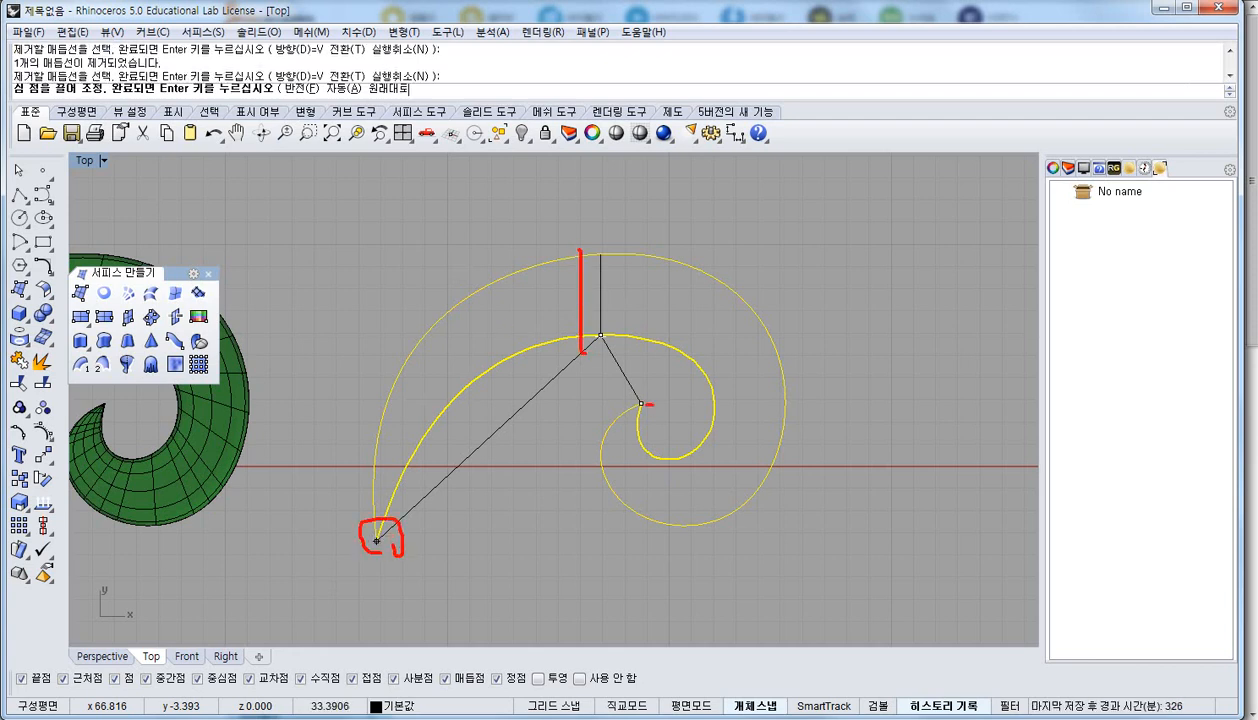
pyautogui.moveTo(652, 405); pyautogui.dragTo(647, 405)
pyautogui.press('Escape')
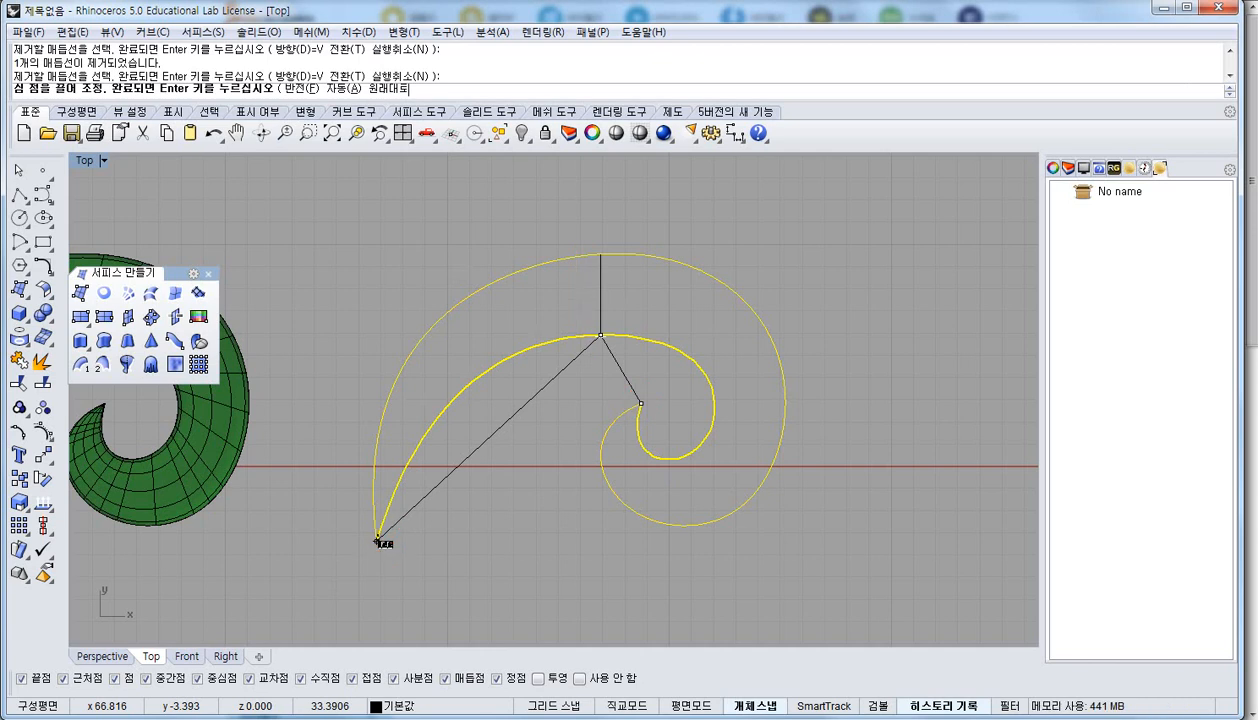
pyautogui.rightClick(380, 543)
pyautogui.click(692, 504)
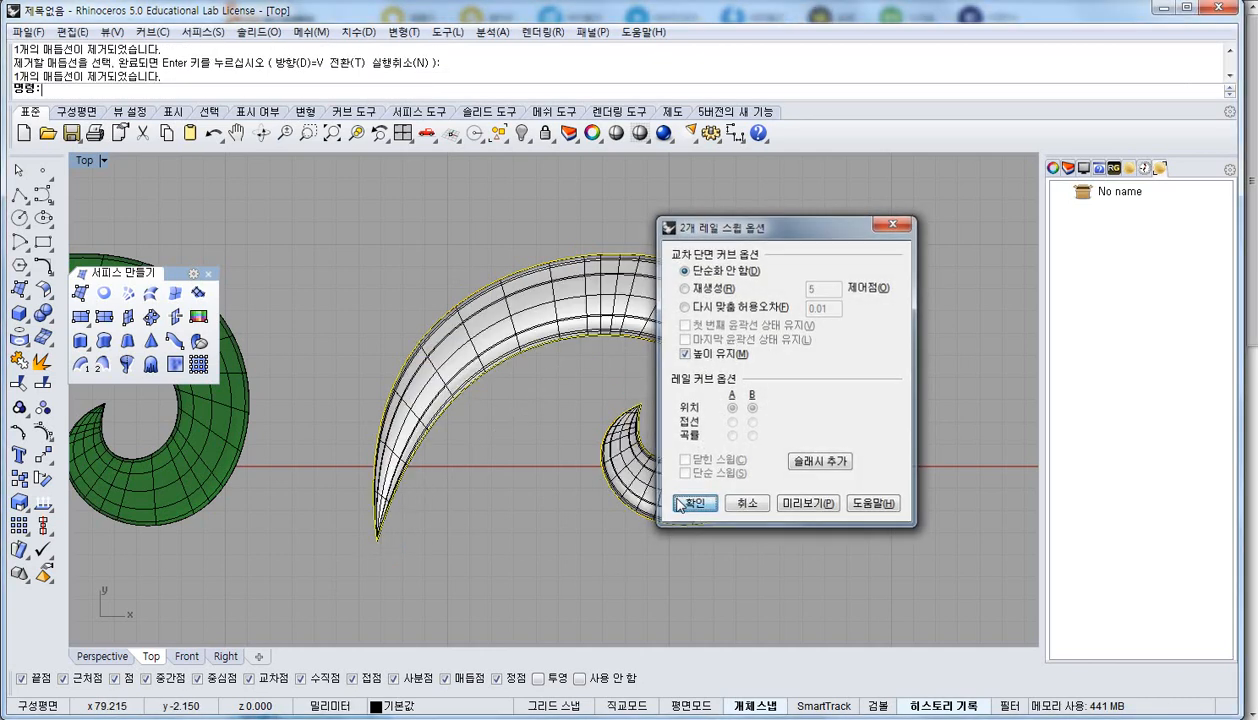
# Inspect the second pointed spiral in the four-view layout and delete its swept surface, keeping the rail curves
pyautogui.hotkey('ctrl', 'm')
pyautogui.moveTo(735, 302); pyautogui.dragTo(813, 259, button='right')
pyautogui.scroll(-3, 813, 258)
pyautogui.scroll(-2, 780, 262)
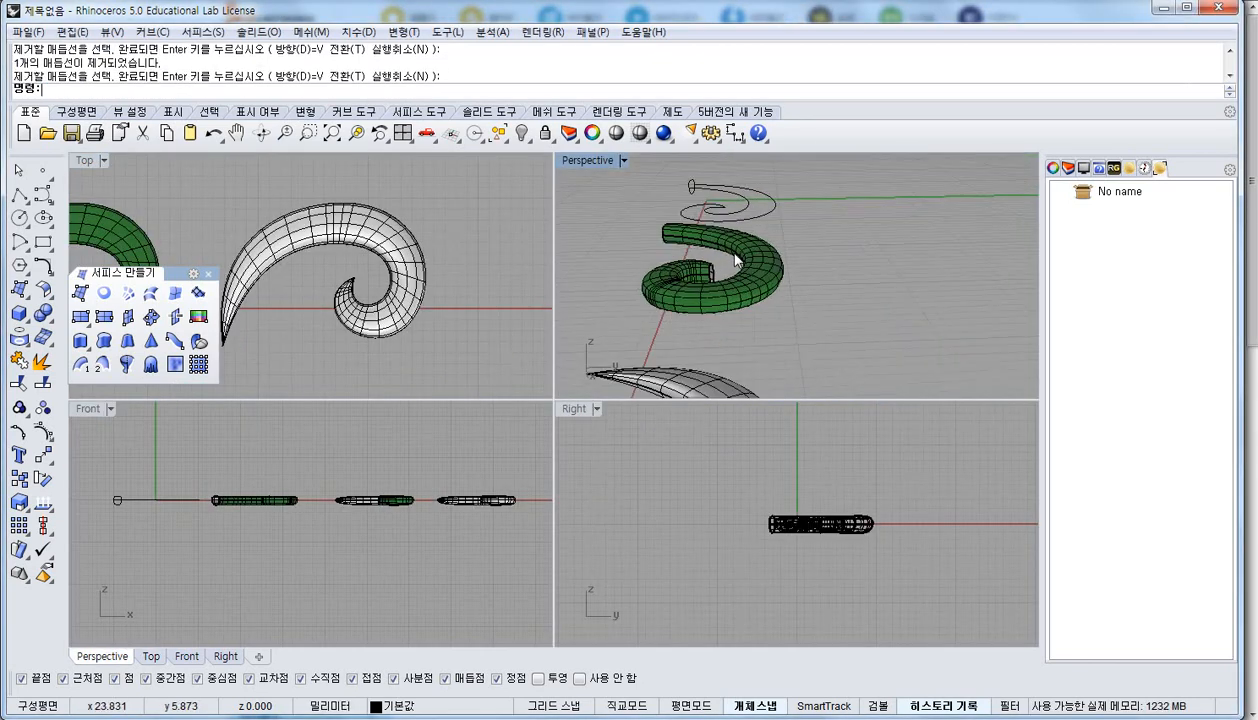
pyautogui.moveTo(322, 304); pyautogui.dragTo(378, 293, button='right')
pyautogui.scroll(10, 282, 322)
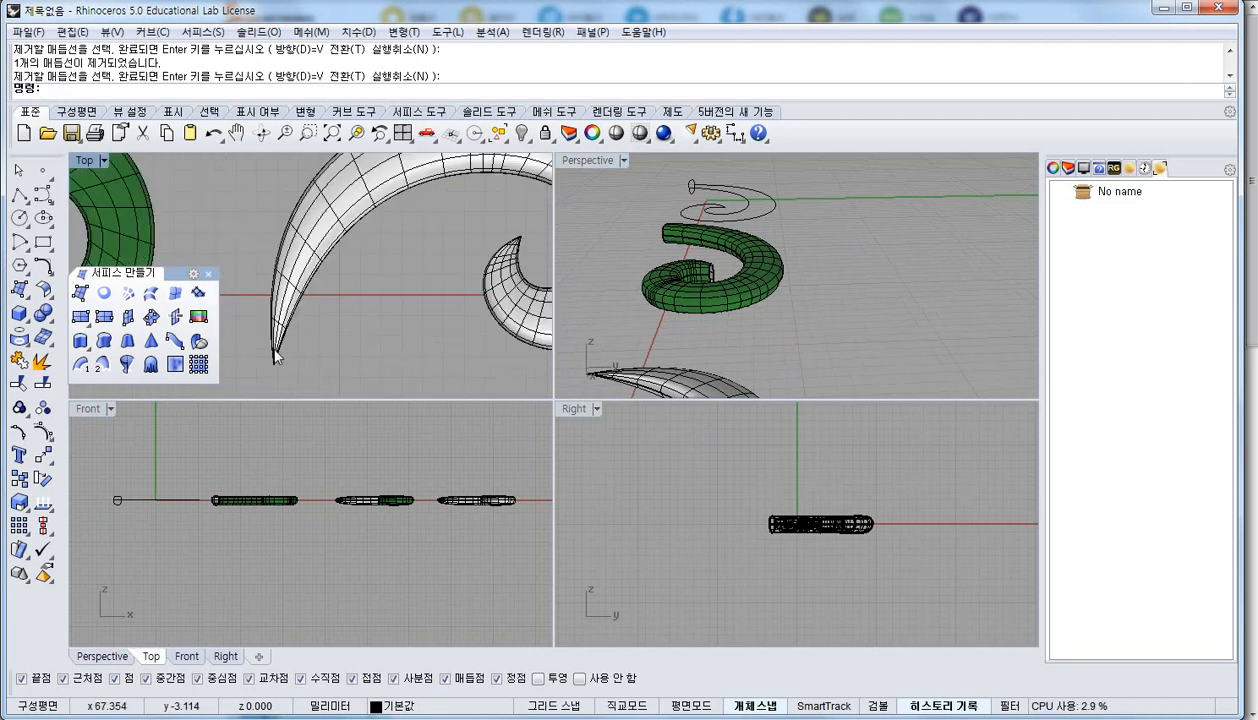
pyautogui.click(270, 302)
pyautogui.moveTo(306, 316); pyautogui.dragTo(333, 342, button='right')
pyautogui.scroll(-2, 335, 345)
pyautogui.press('Delete')
# Show the inner rail's control points on the second pointed spiral and move its tail-end point slightly away from the outer rail's end
pyautogui.click(297, 377)
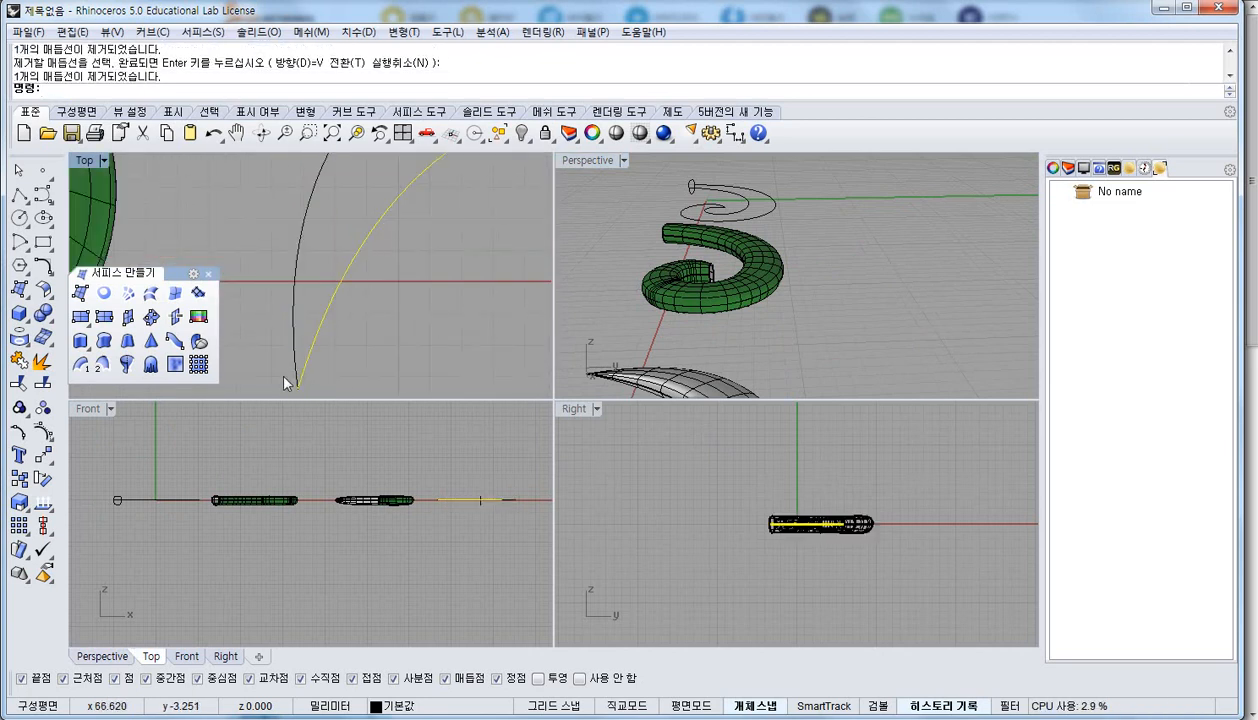
pyautogui.scroll(-3, 270, 325)
pyautogui.press('F10')
pyautogui.scroll(4, 284, 338)
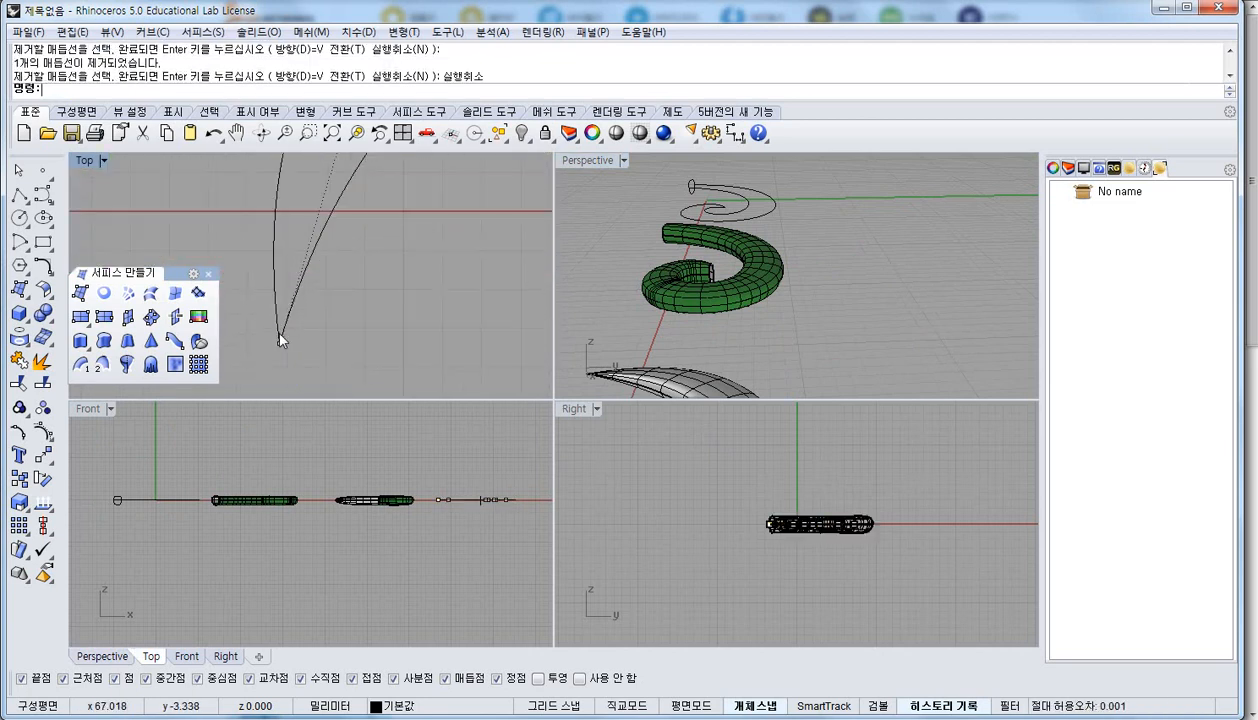
pyautogui.click(281, 340)
pyautogui.click(345, 387)
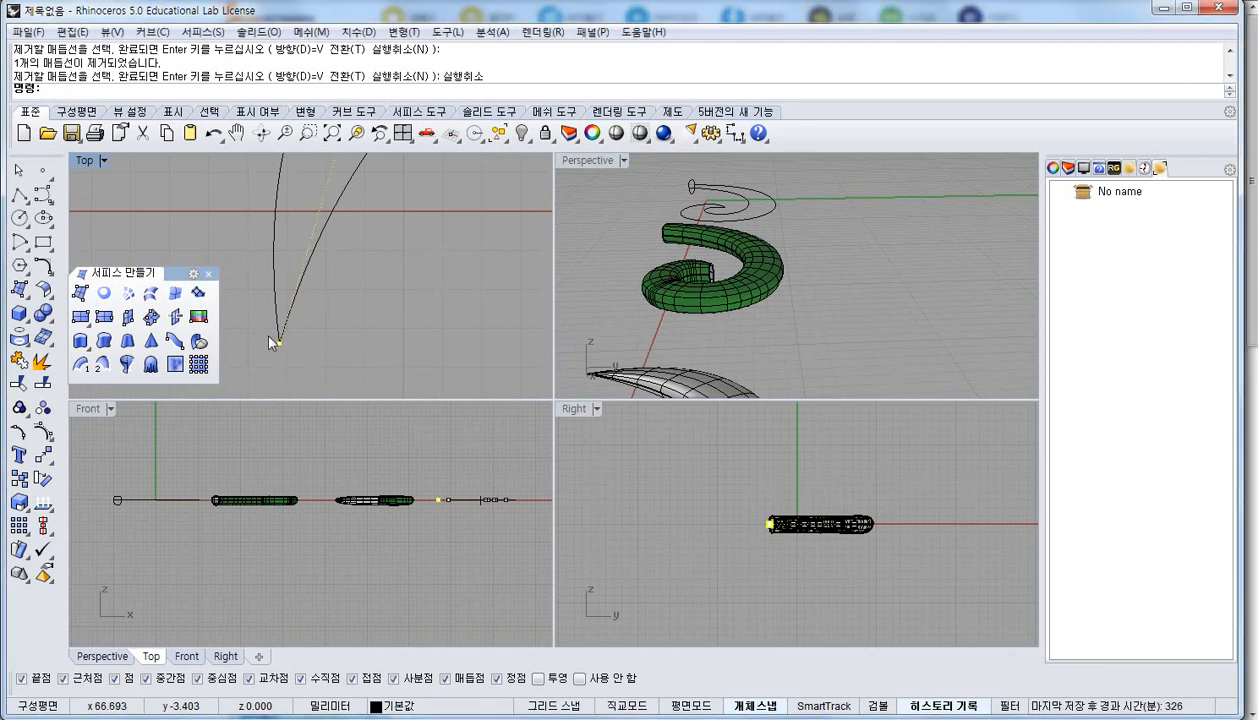
pyautogui.scroll(-2, 320, 332)
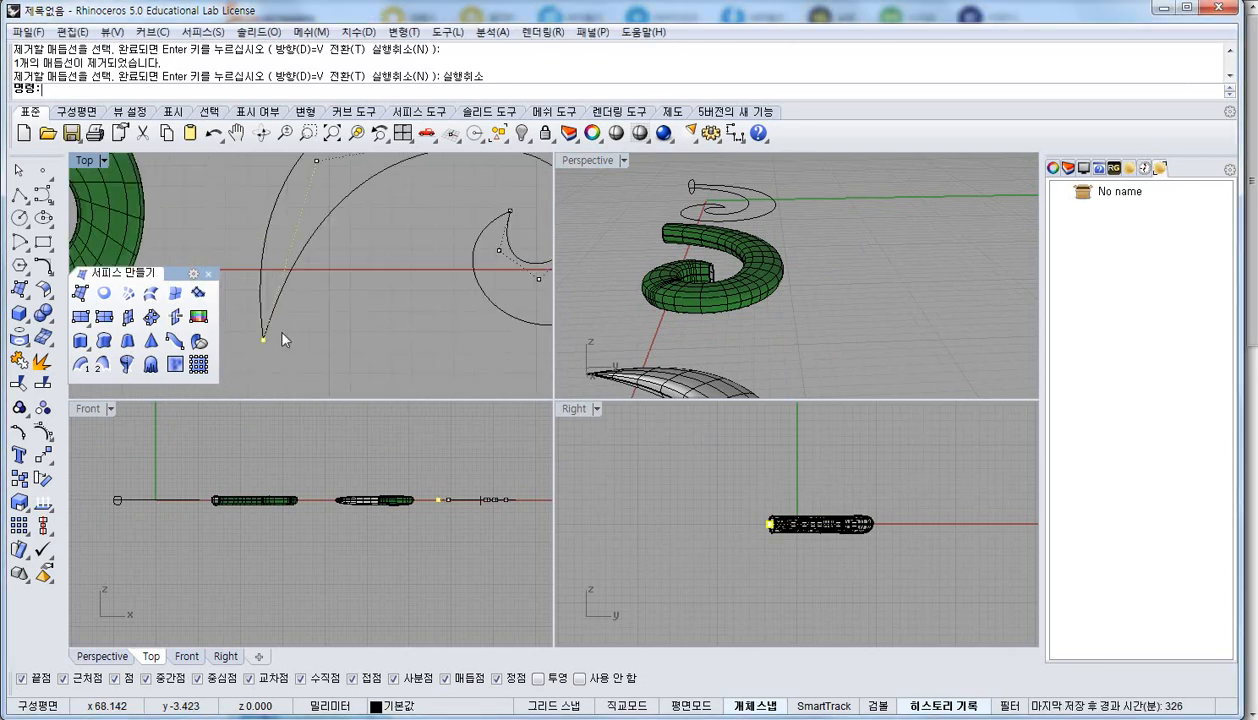
pyautogui.scroll(2, 248, 340)
pyautogui.moveTo(250, 337); pyautogui.dragTo(272, 344)
pyautogui.scroll(-6, 266, 341)
pyautogui.press('Escape')
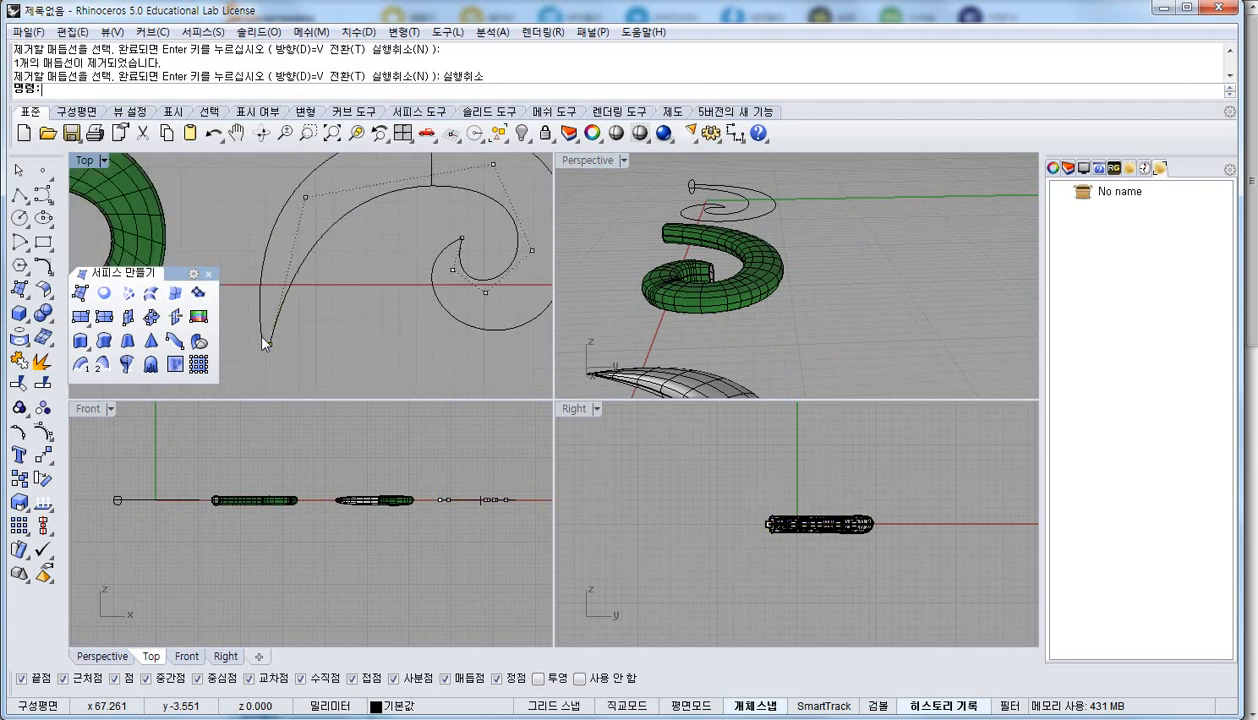
pyautogui.press('Escape')
# Maximize the Top view and examine the gap between the two rail ends at the tail and the vertical cross-section line
pyautogui.scroll(3, 250, 335)
pyautogui.moveTo(350, 300); pyautogui.dragTo(368, 318, button='right')
pyautogui.doubleClick(86, 160)
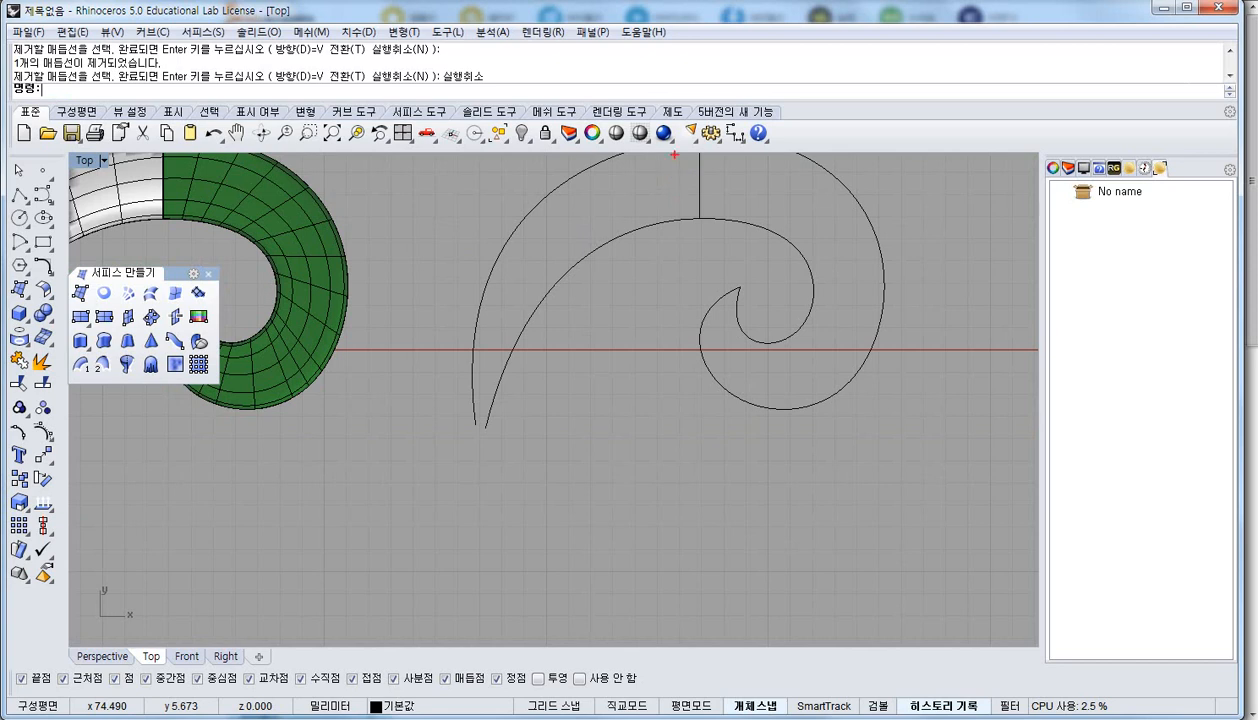
pyautogui.moveTo(662, 150)
pyautogui.mouseDown()
pyautogui.moveTo(597, 175)
pyautogui.moveTo(517, 256)
pyautogui.moveTo(487, 428)
pyautogui.moveTo(507, 322)
pyautogui.moveTo(708, 218)
pyautogui.mouseUp()
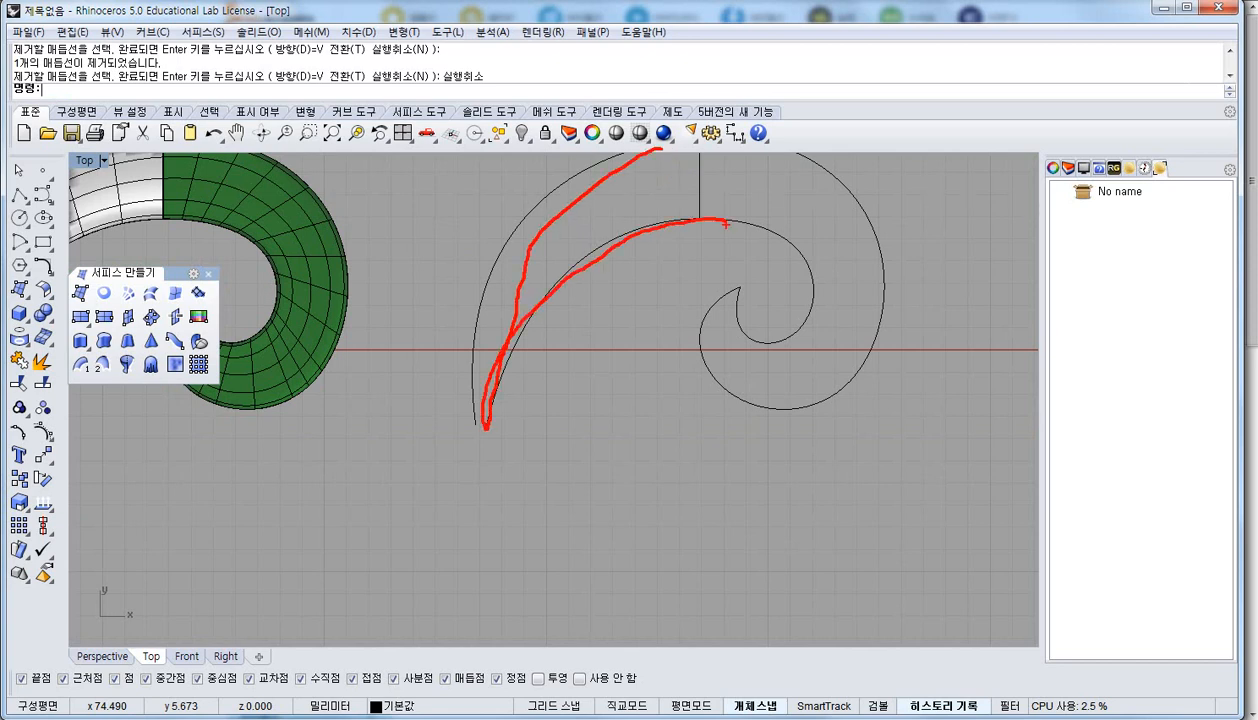
pyautogui.press('Escape')
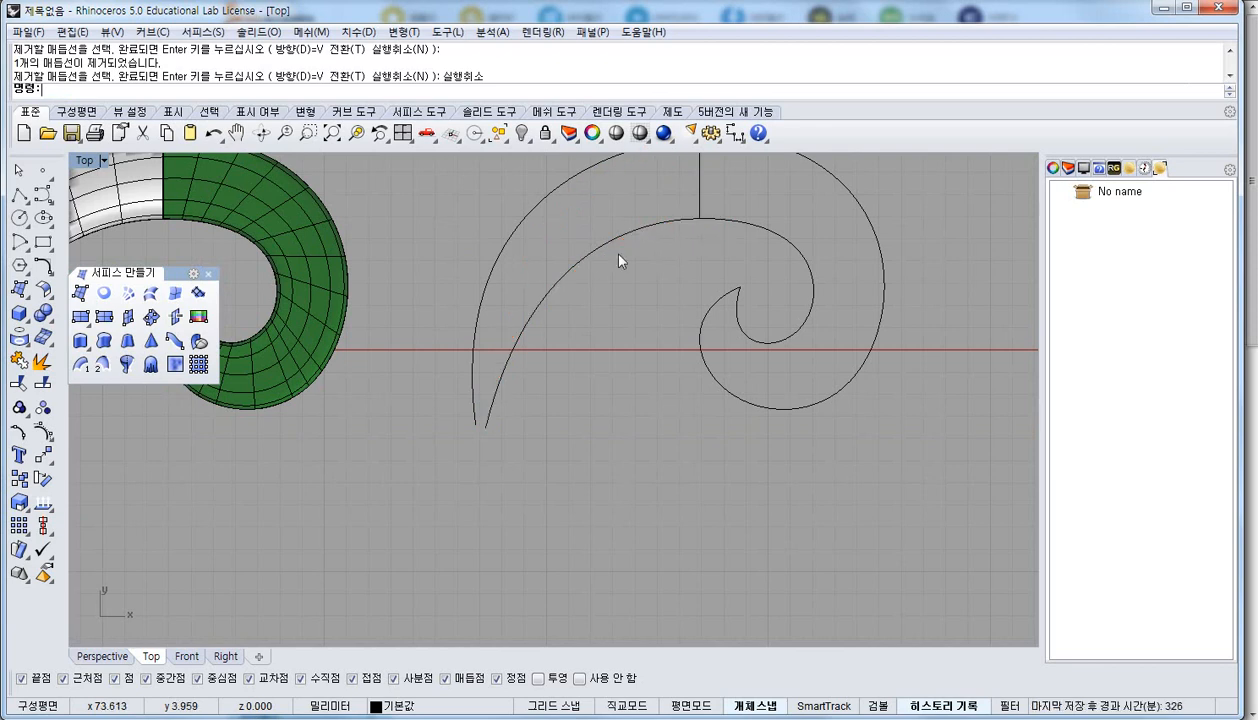
pyautogui.moveTo(607, 270); pyautogui.dragTo(519, 385, button='right')
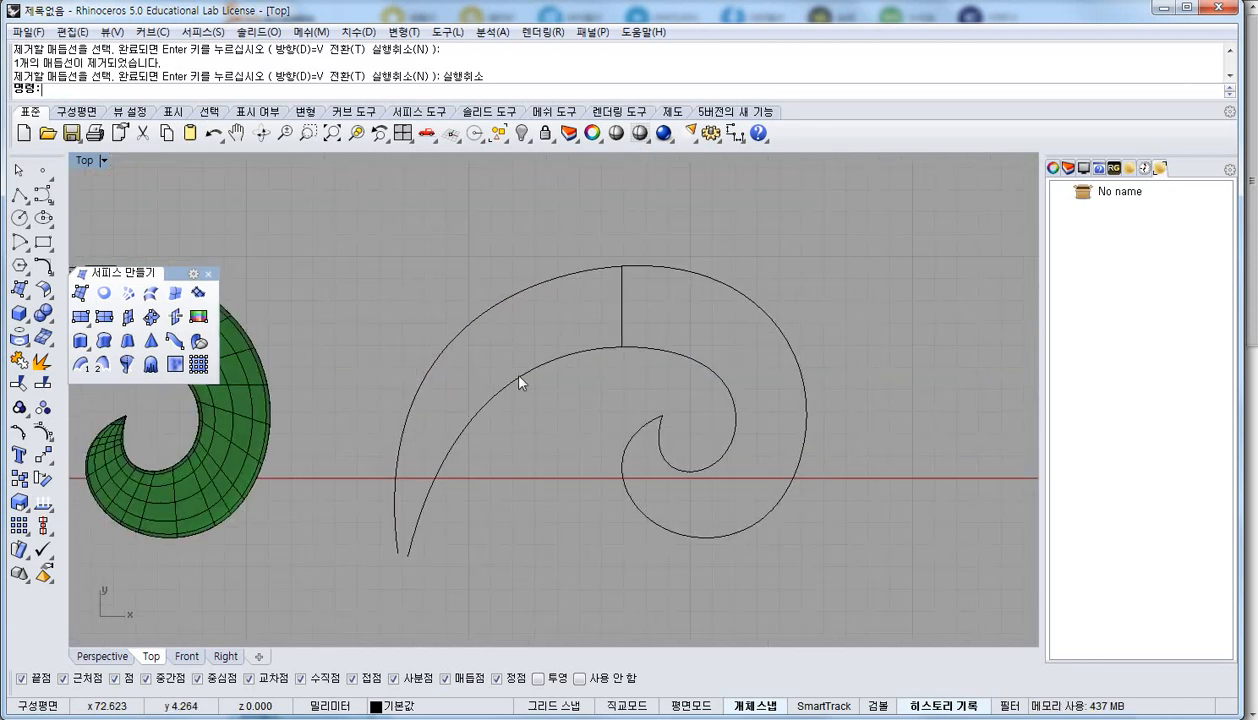
pyautogui.scroll(3, 428, 548)
pyautogui.scroll(3, 421, 530)
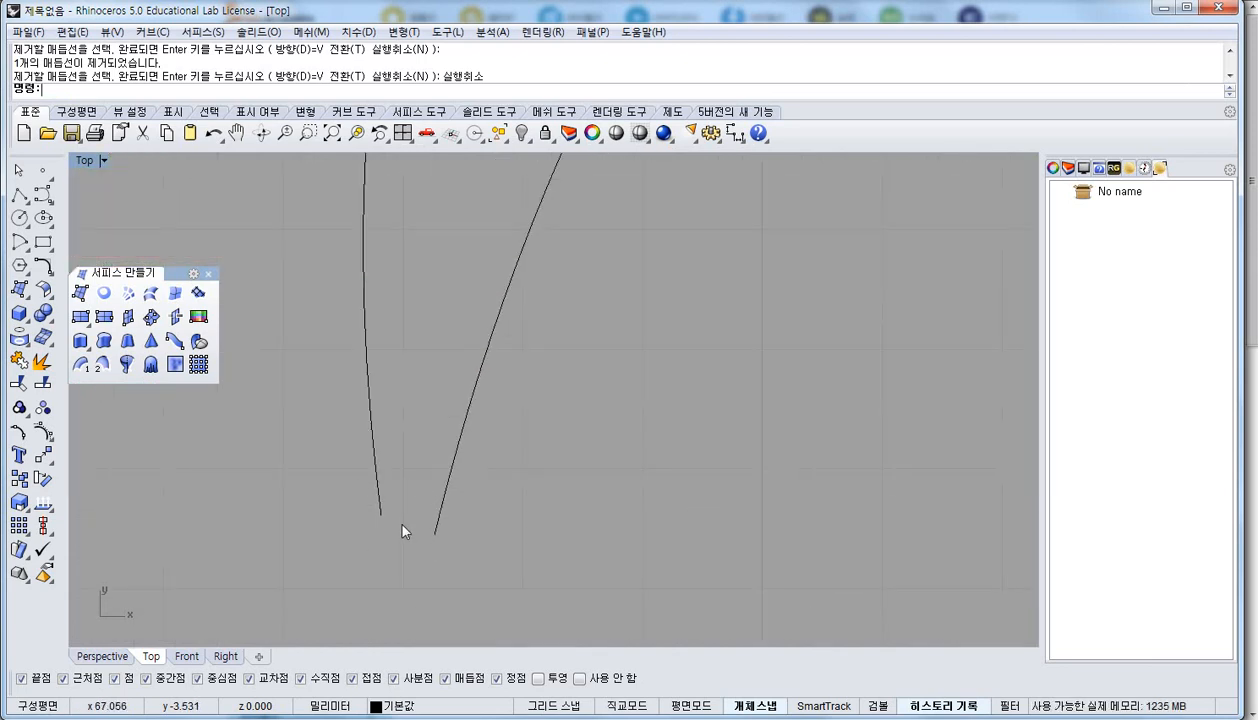
pyautogui.scroll(-2, 402, 525)
pyautogui.scroll(-2, 402, 519)
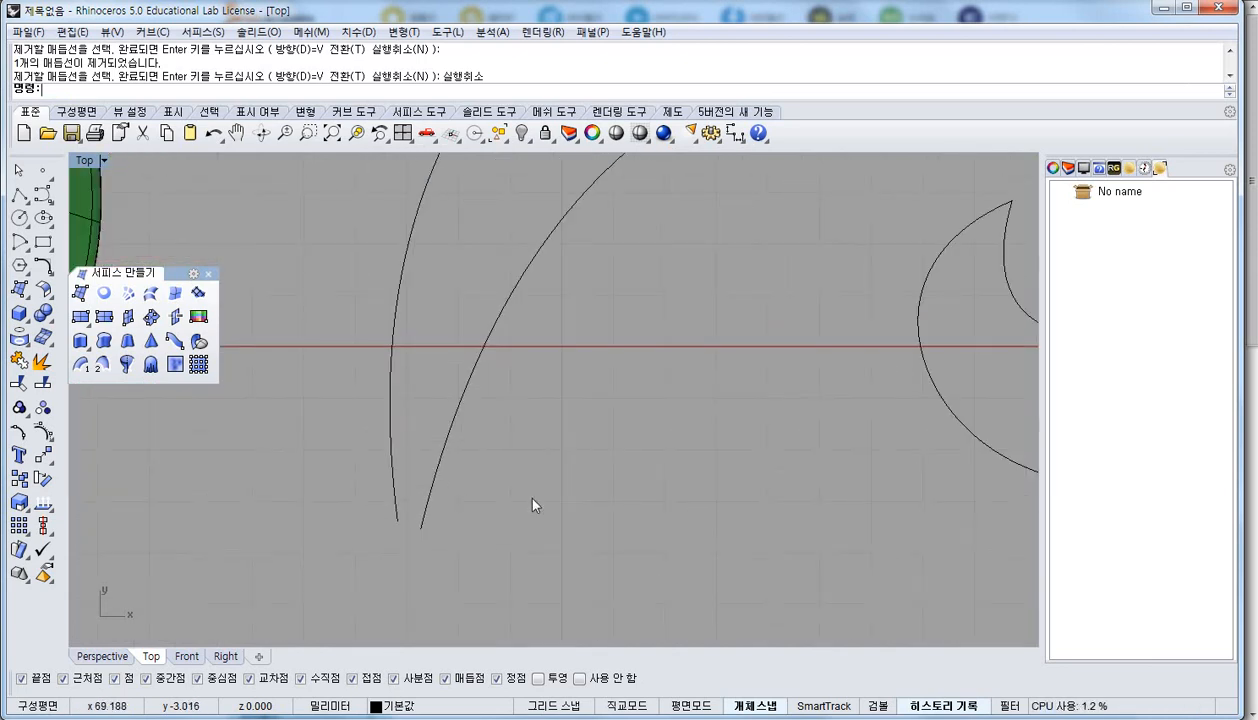
# Undo the tail-end point move on the inner rail and bring all the spirals back into view
pyautogui.hotkey('ctrl', 'z')
pyautogui.scroll(-10, 652, 456)
pyautogui.moveTo(655, 456)
pyautogui.mouseDown(button='right')
pyautogui.moveTo(523, 464)
pyautogui.moveTo(657, 441)
pyautogui.mouseUp(button='right')
pyautogui.press('Escape')
pyautogui.scroll(-8, 657, 441)
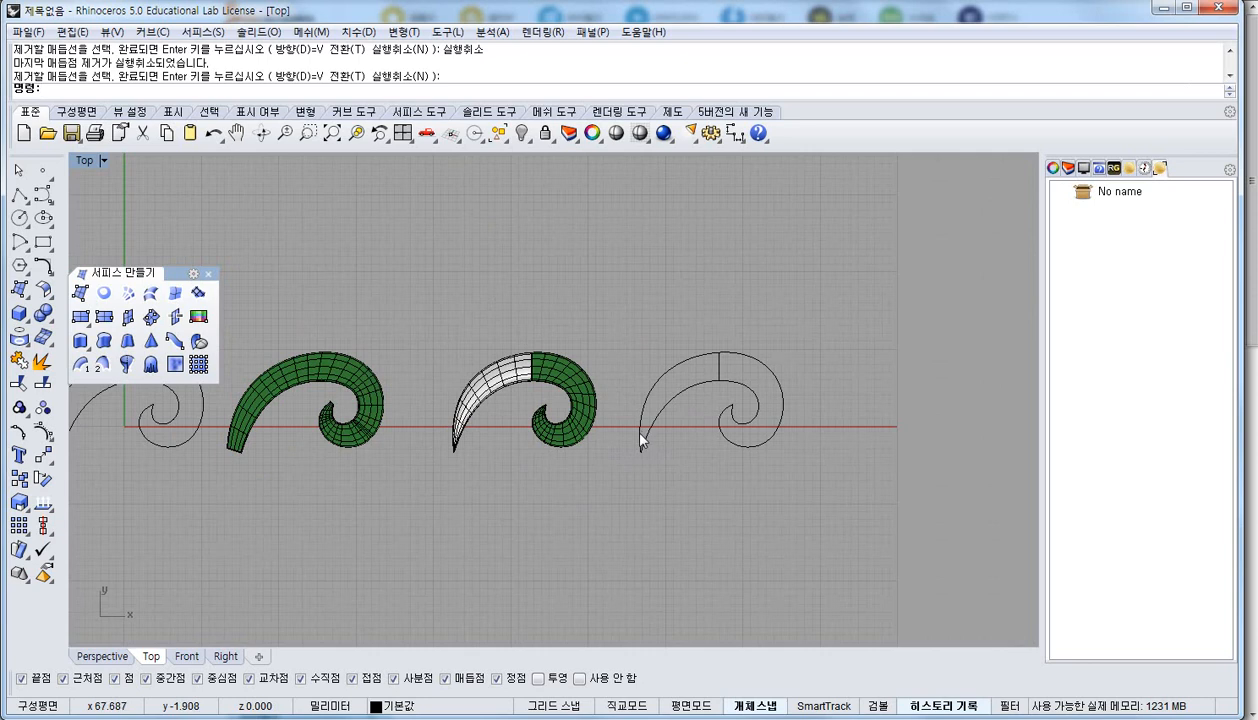
pyautogui.moveTo(535, 456); pyautogui.dragTo(662, 414, button='right')
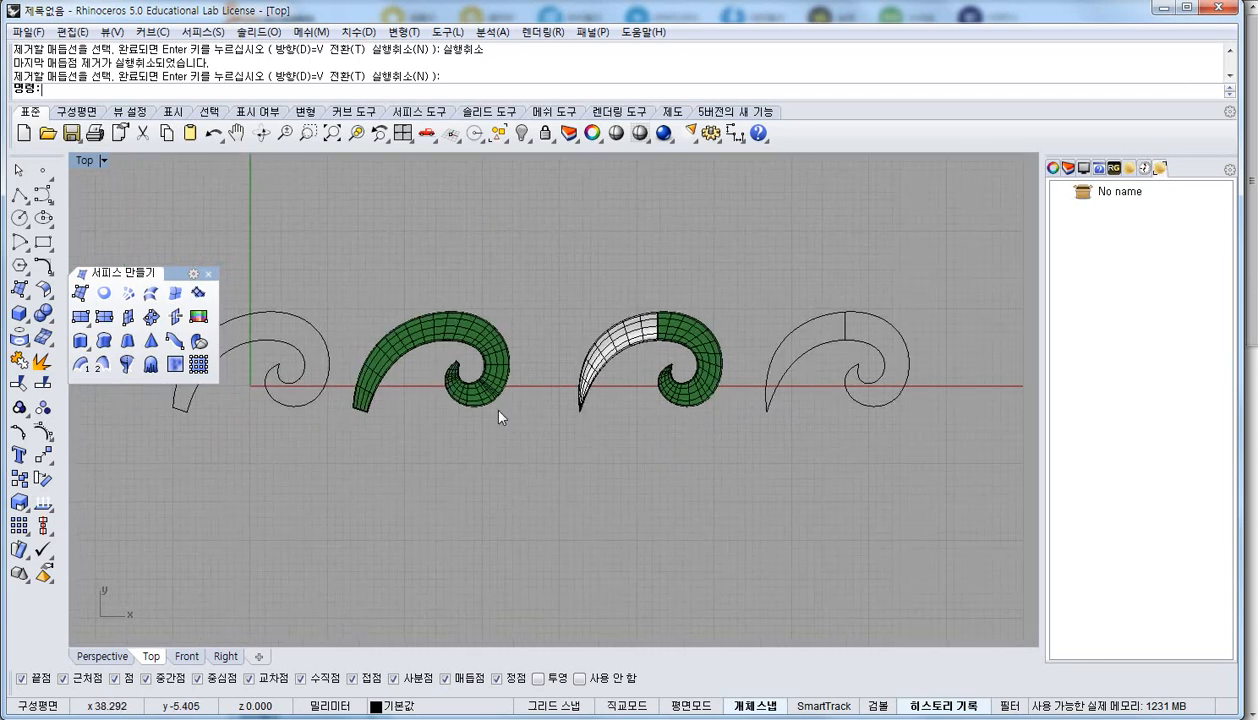